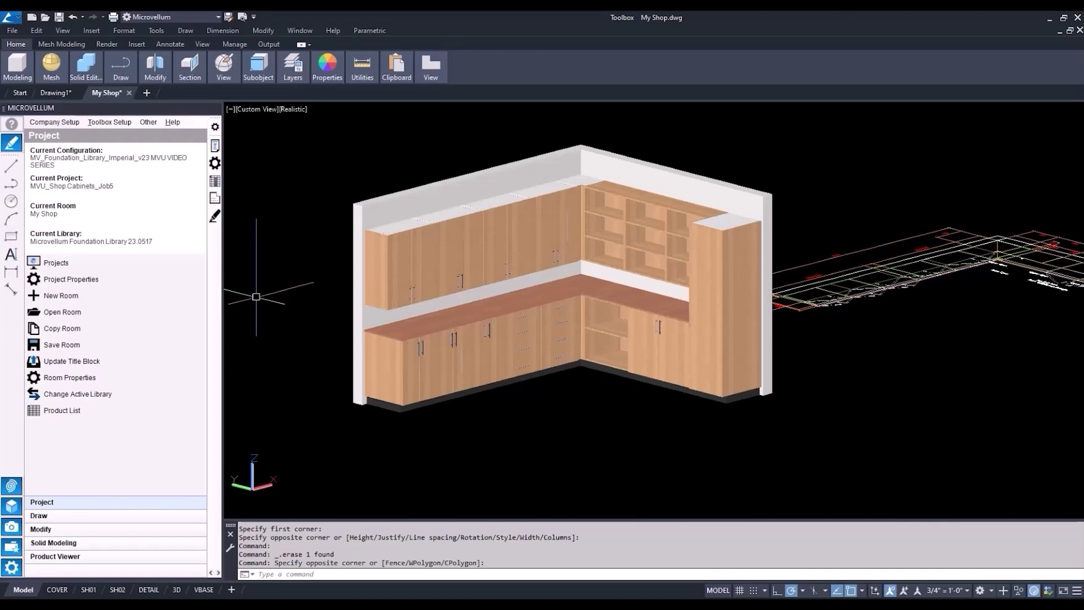
Open the Plywood Shop Cabinets global settings from Toolbox Setup's Project Specification Groups
click(105, 123)
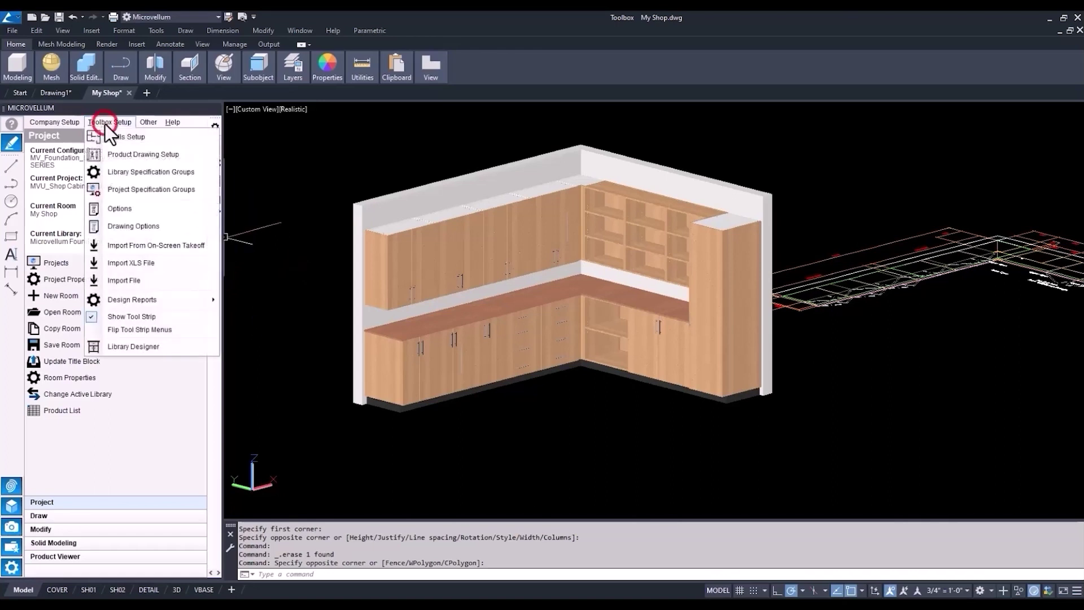
click(123, 193)
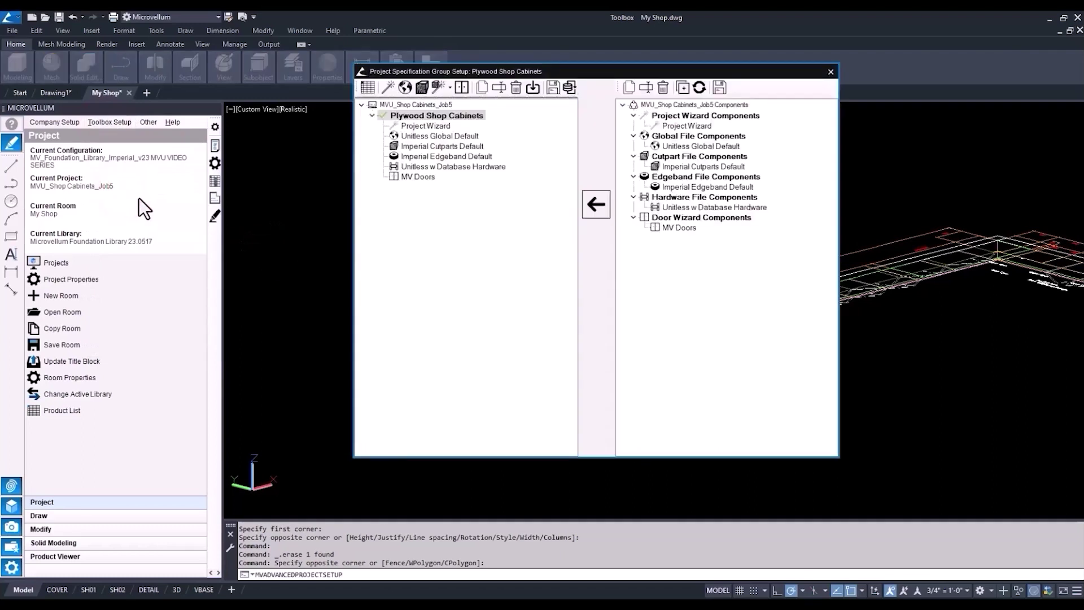
click(403, 88)
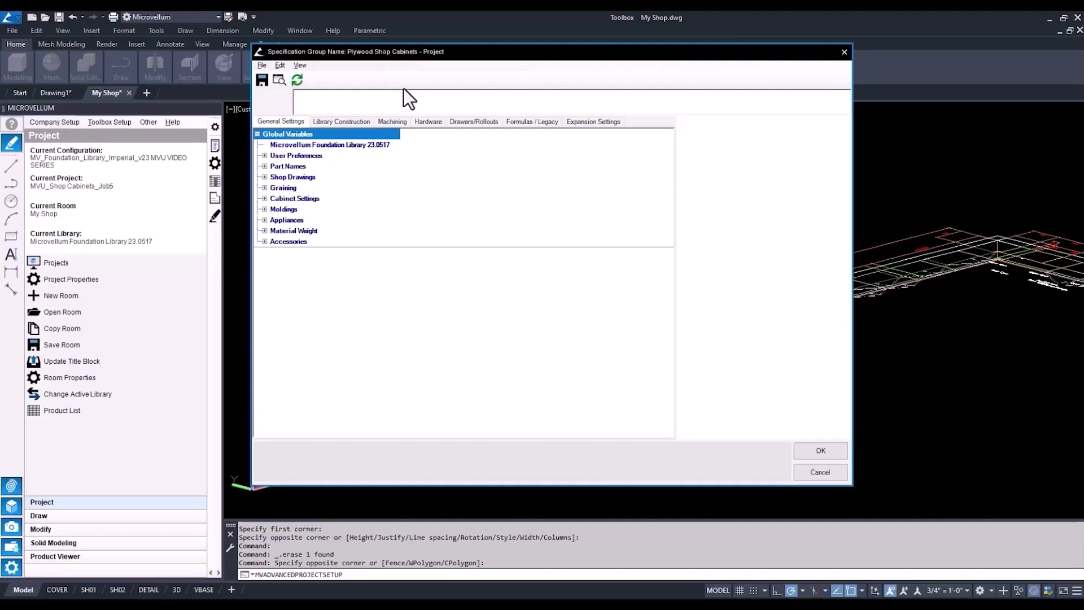
Tick Show Construction Options and Show Advanced Options under User Preferences
click(264, 156)
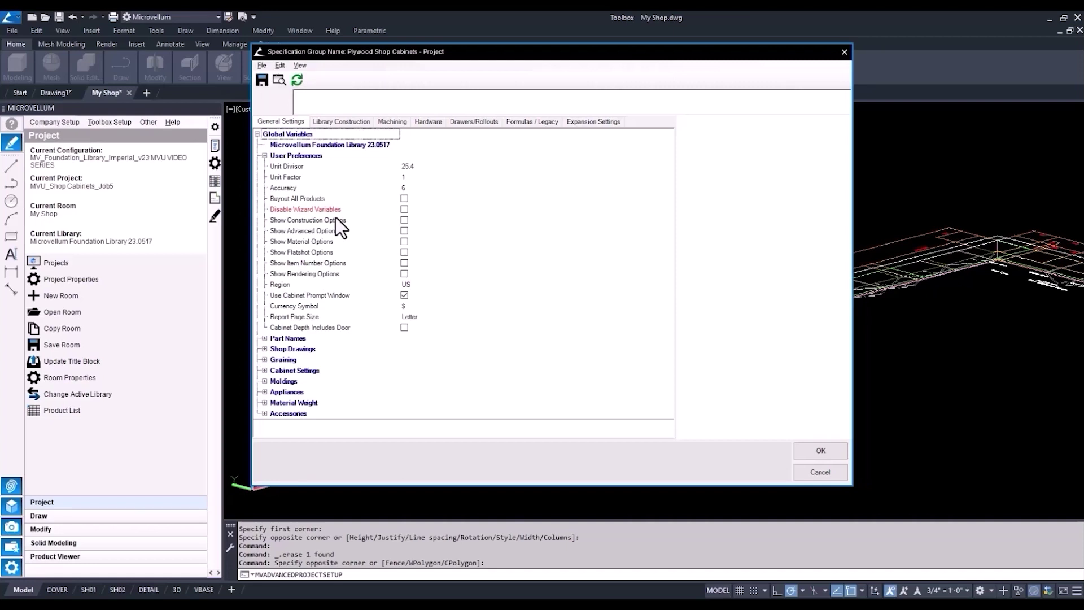
click(404, 220)
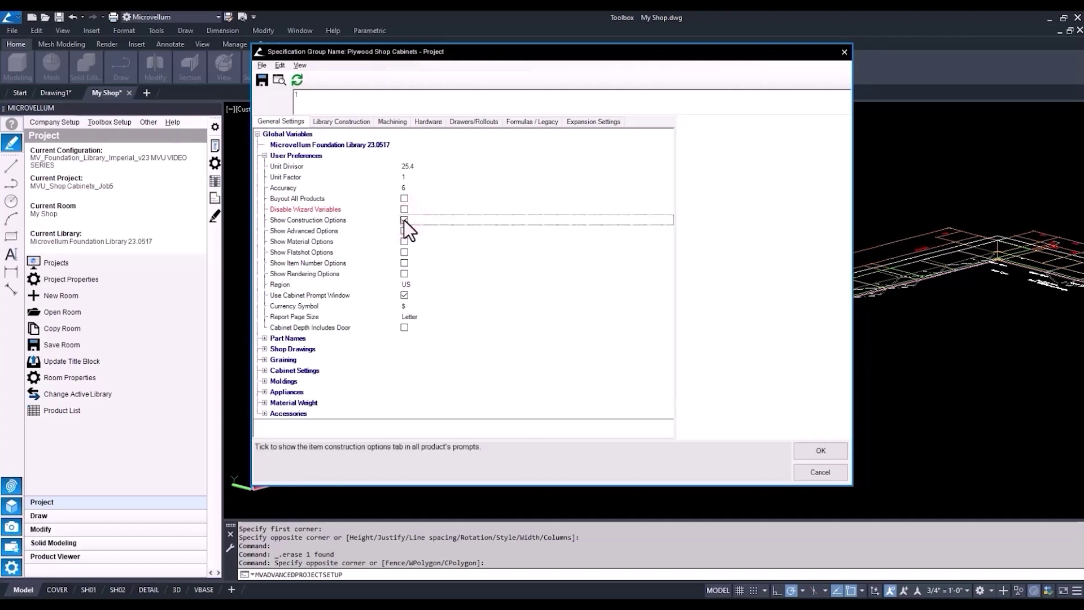
click(404, 231)
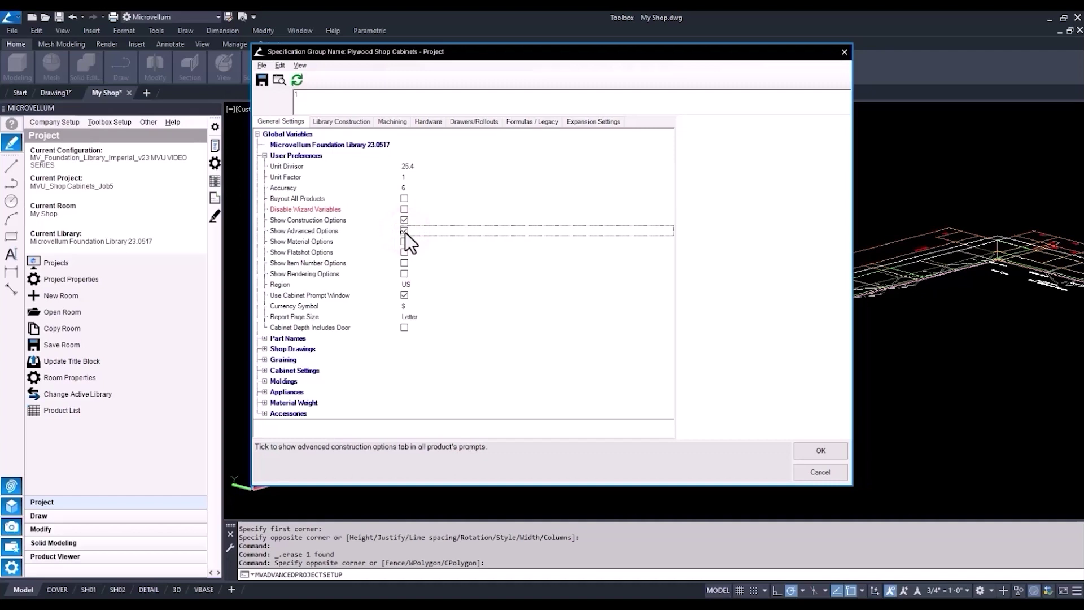
click(264, 156)
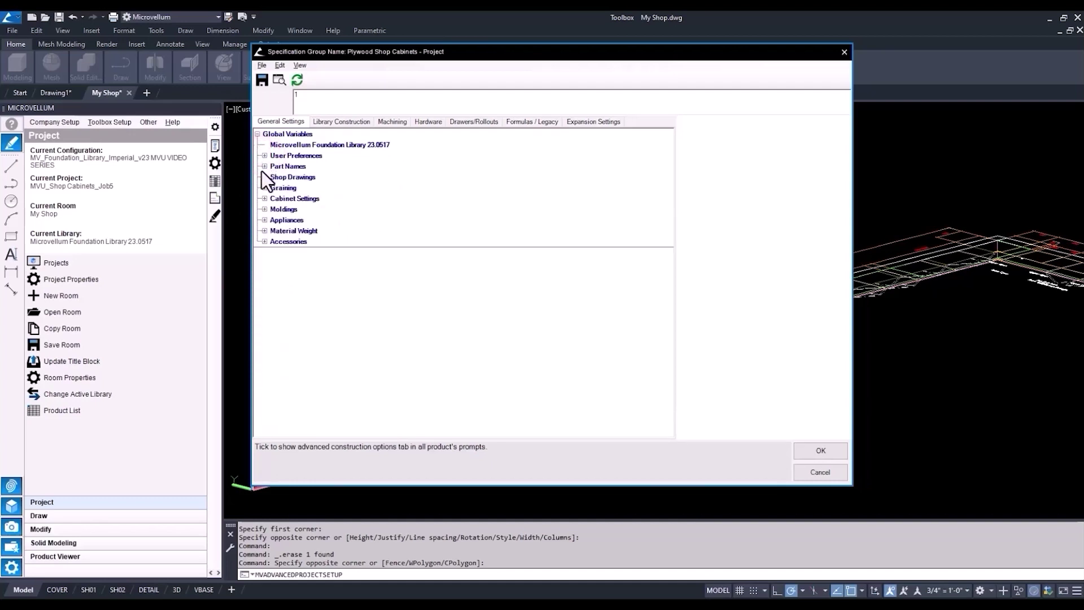
Expand the Base Cabinet settings and review how Countertop Depth is calculated
click(265, 198)
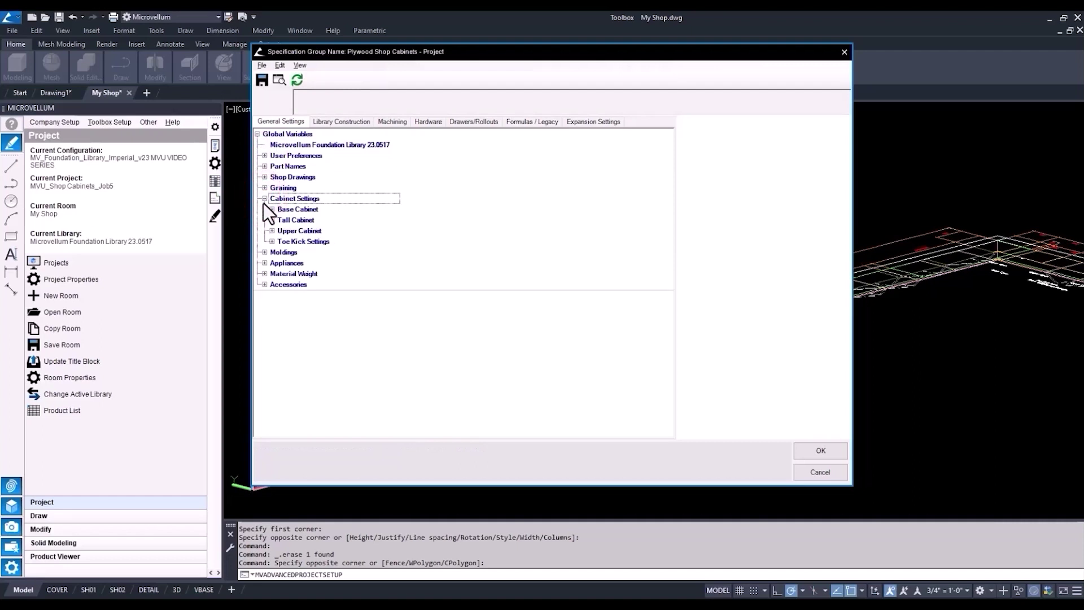
click(271, 209)
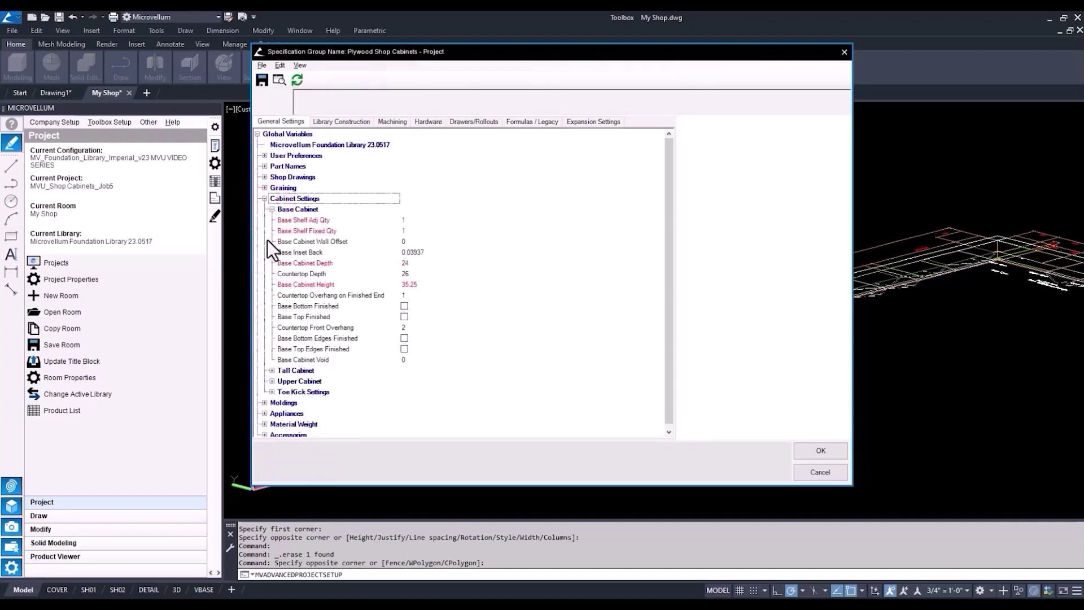
click(293, 275)
click(404, 274)
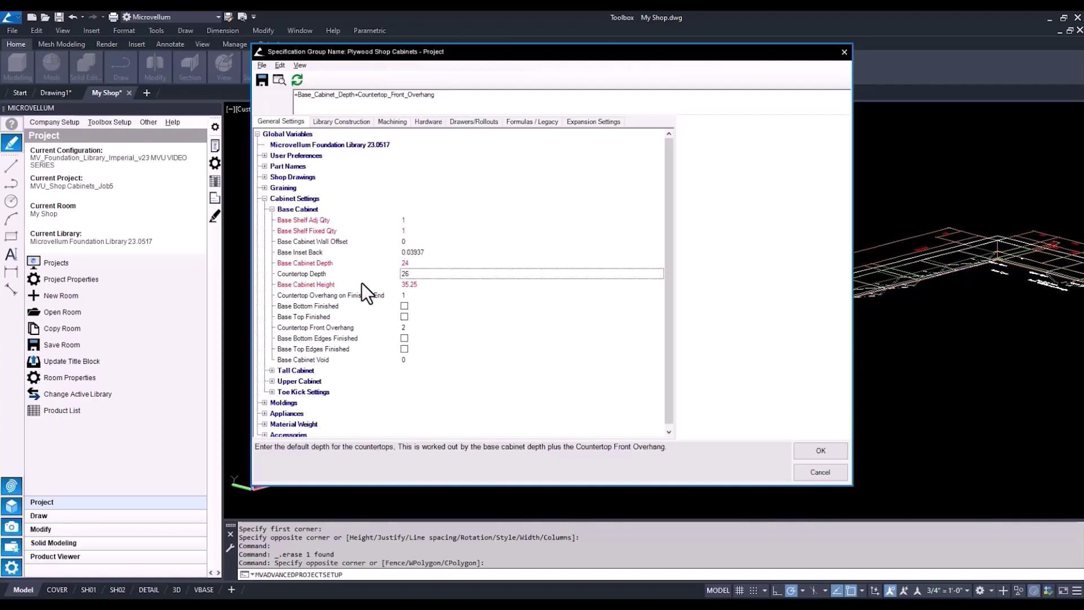
Replace the Countertop Front Overhang formula with 1 and commit it
click(341, 327)
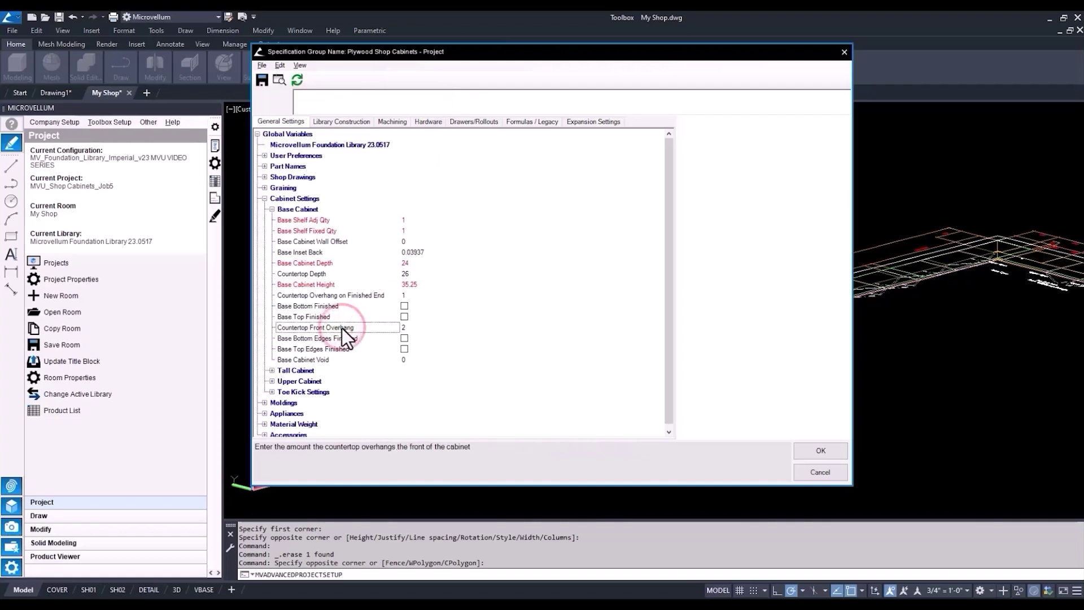
click(404, 327)
click(355, 98)
double_click(355, 98)
key(BackSpace)
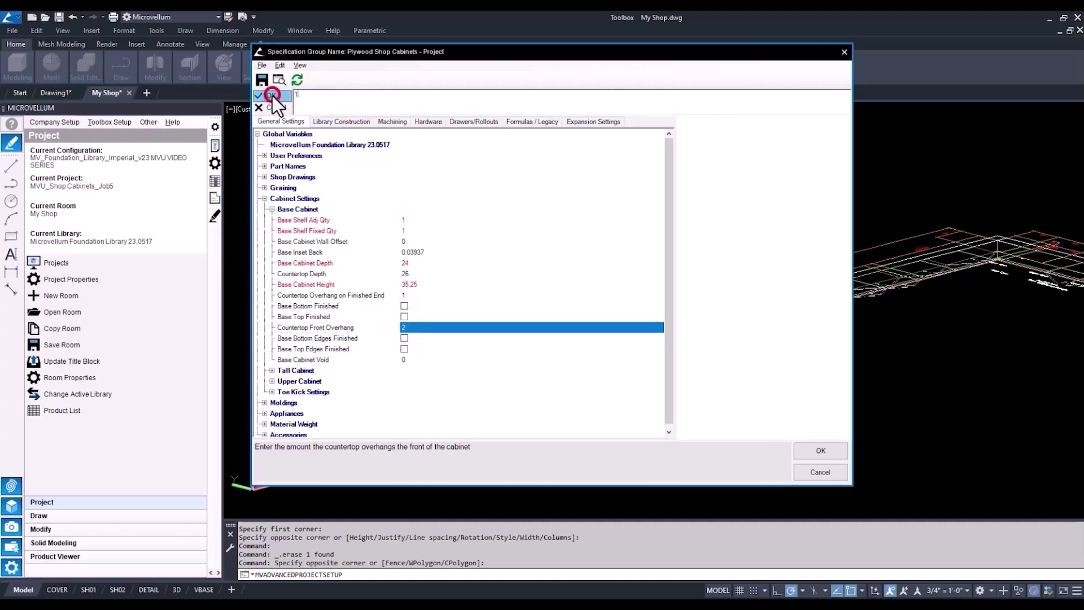
text(1)
click(272, 96)
click(271, 209)
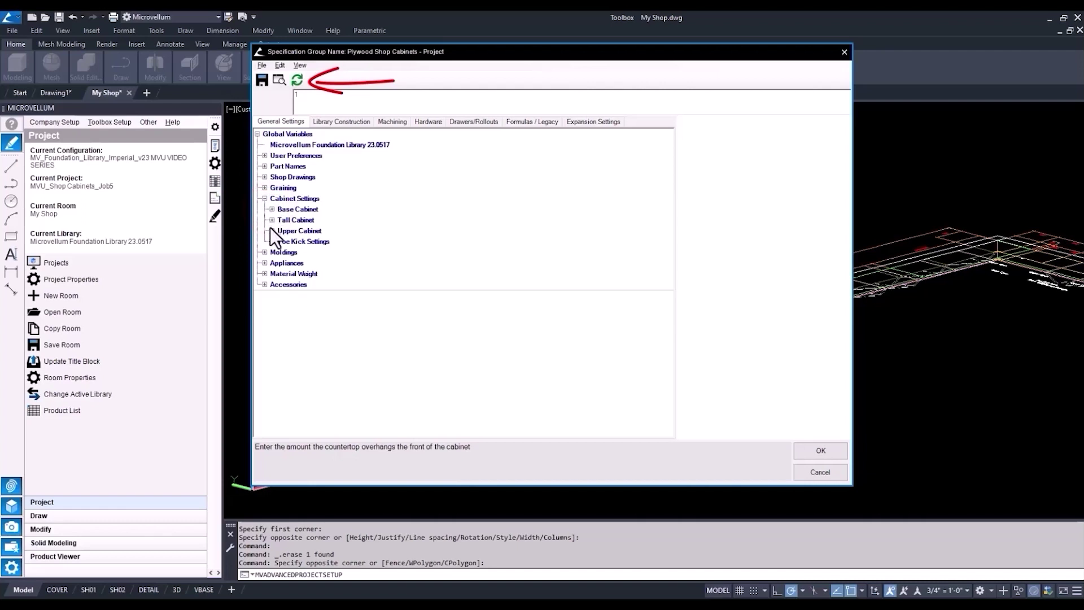
Look over the Upper Cabinet settings, collapse Cabinet Settings, and move to Library Construction
click(271, 230)
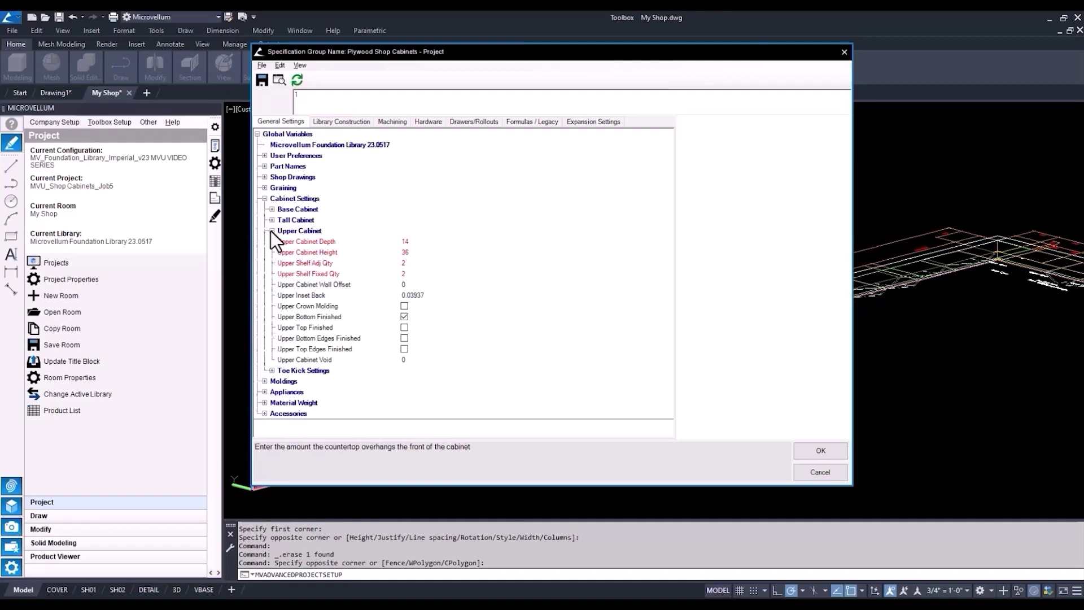
click(270, 231)
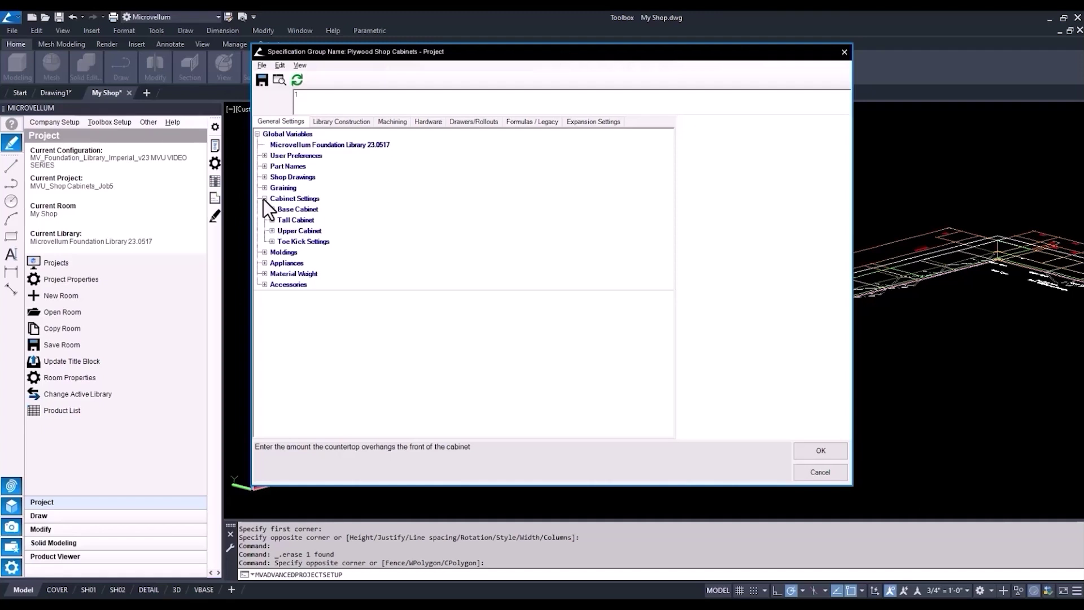
click(264, 198)
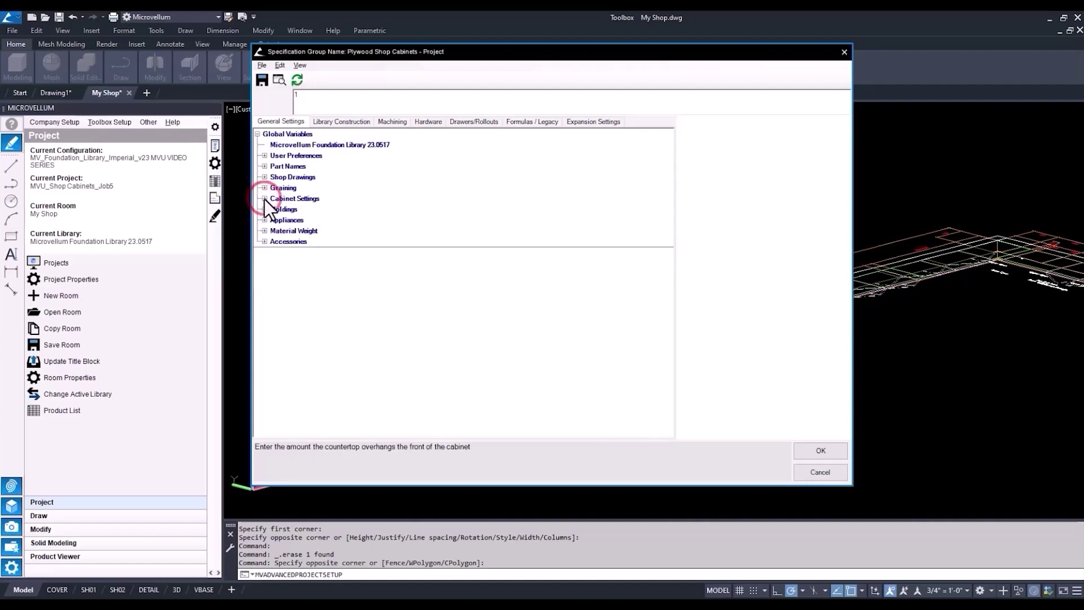
click(333, 120)
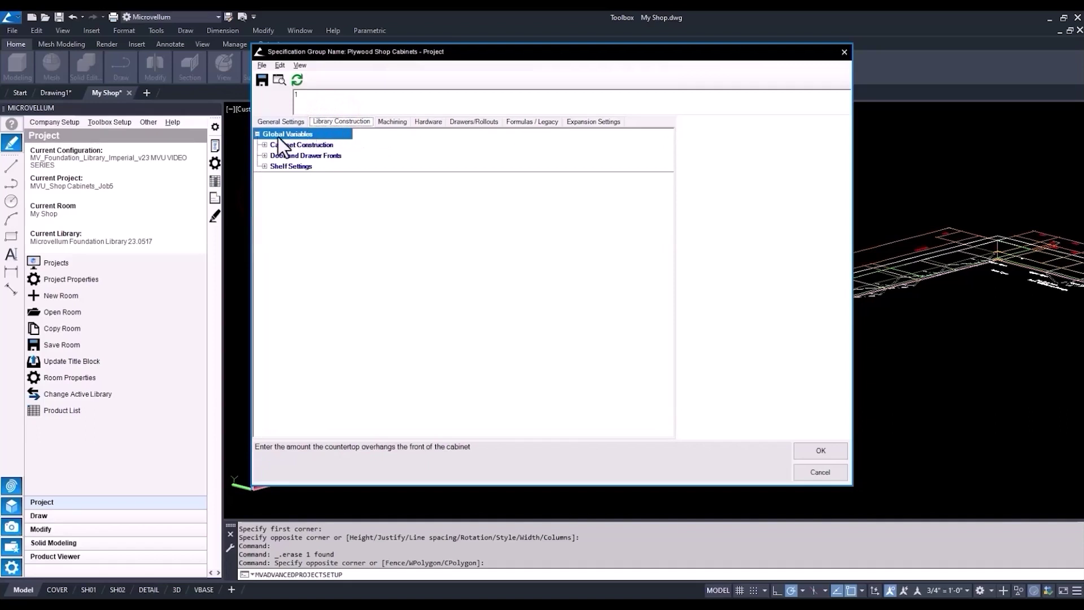
Set FE Scribe to 0.5 in the side and finished end settings
click(263, 144)
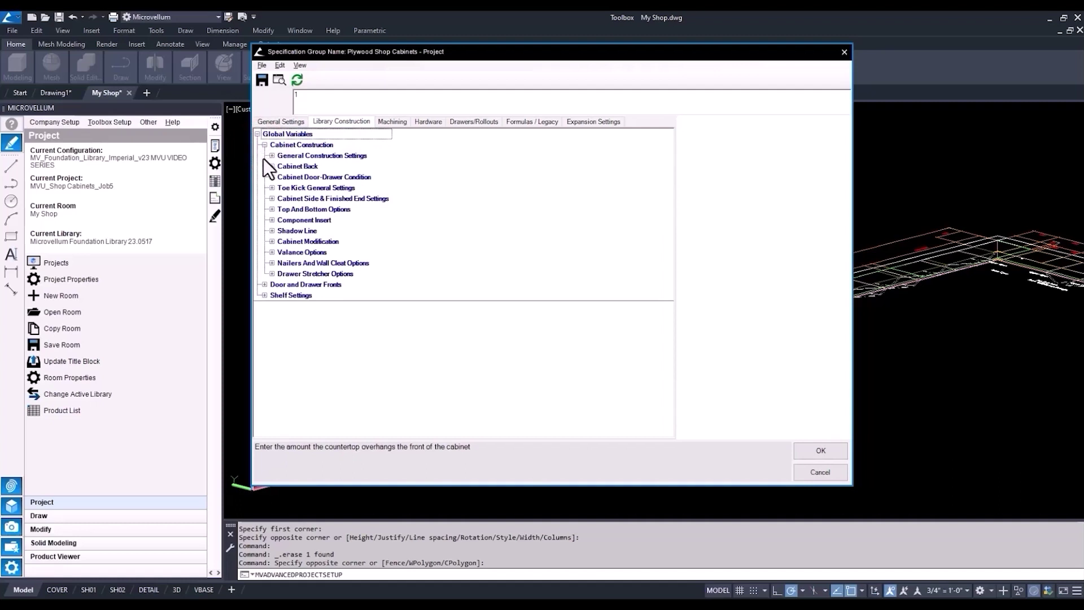
click(272, 198)
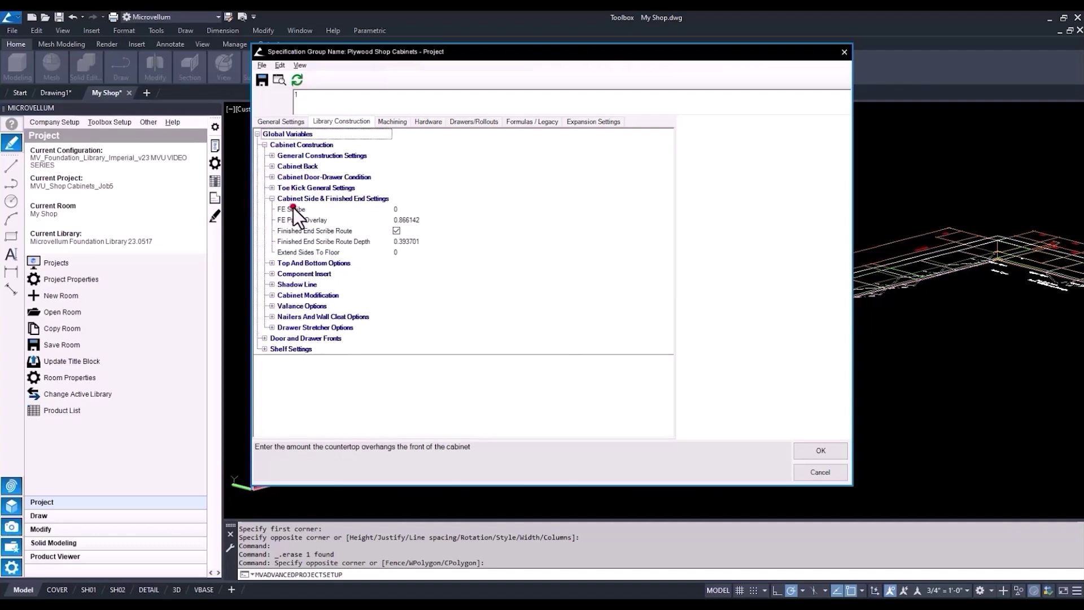
click(293, 208)
click(394, 209)
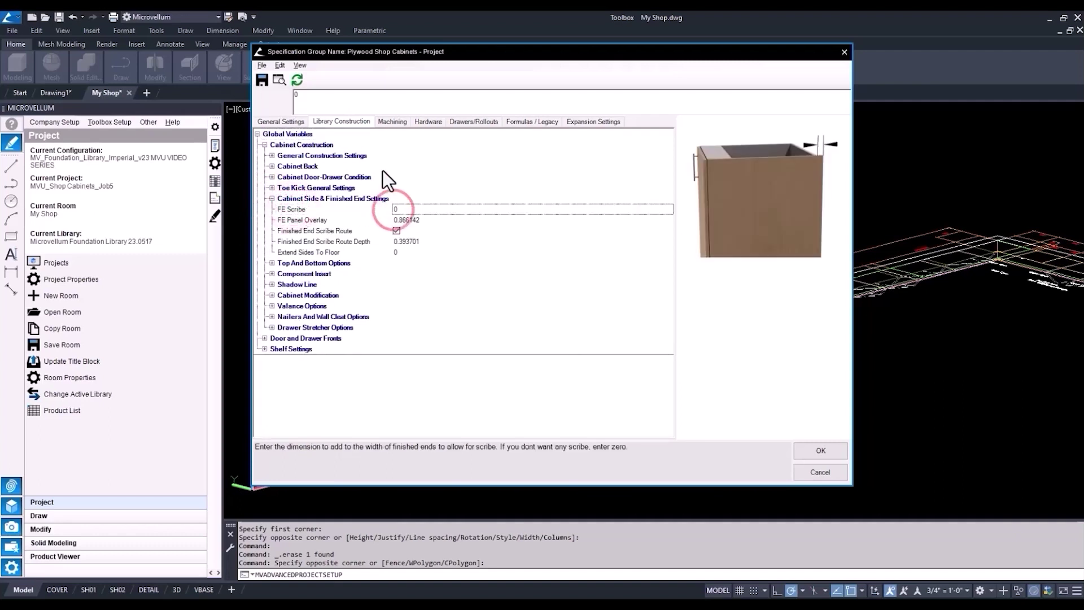
click(299, 97)
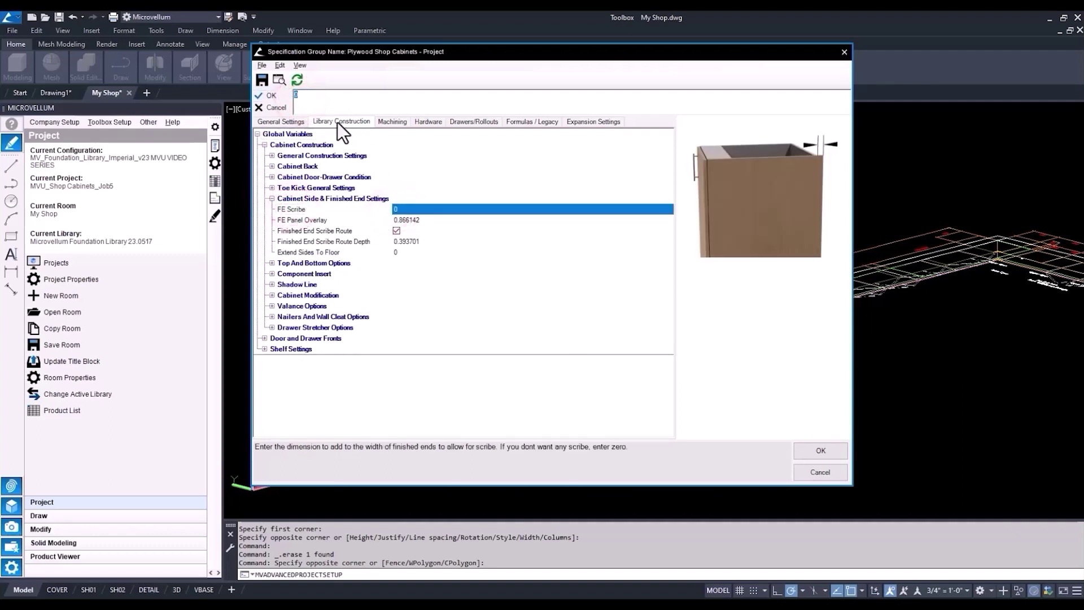
text(.5)
click(276, 96)
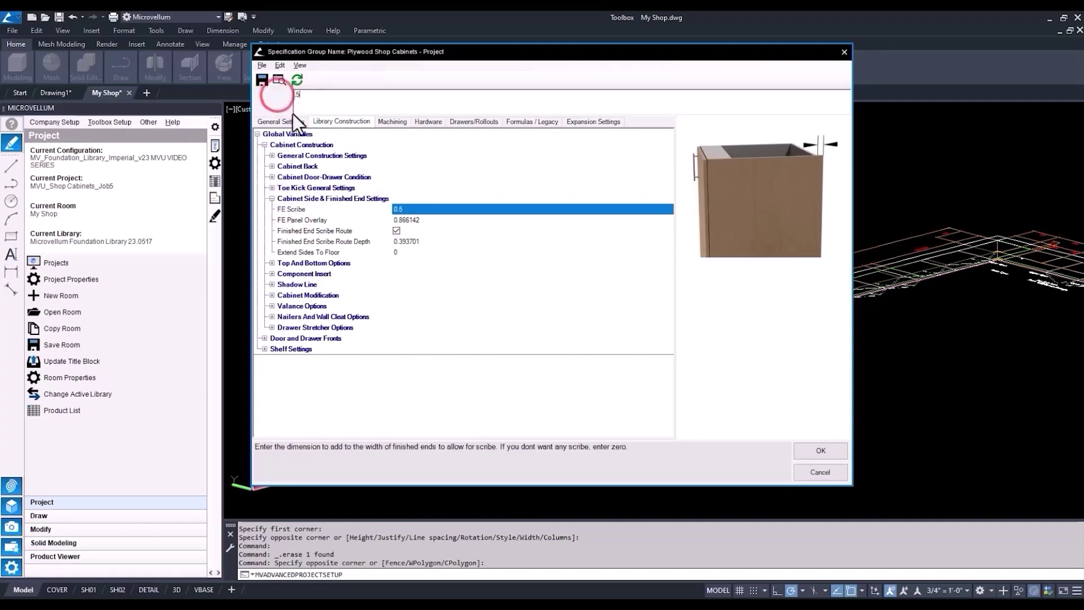
click(271, 198)
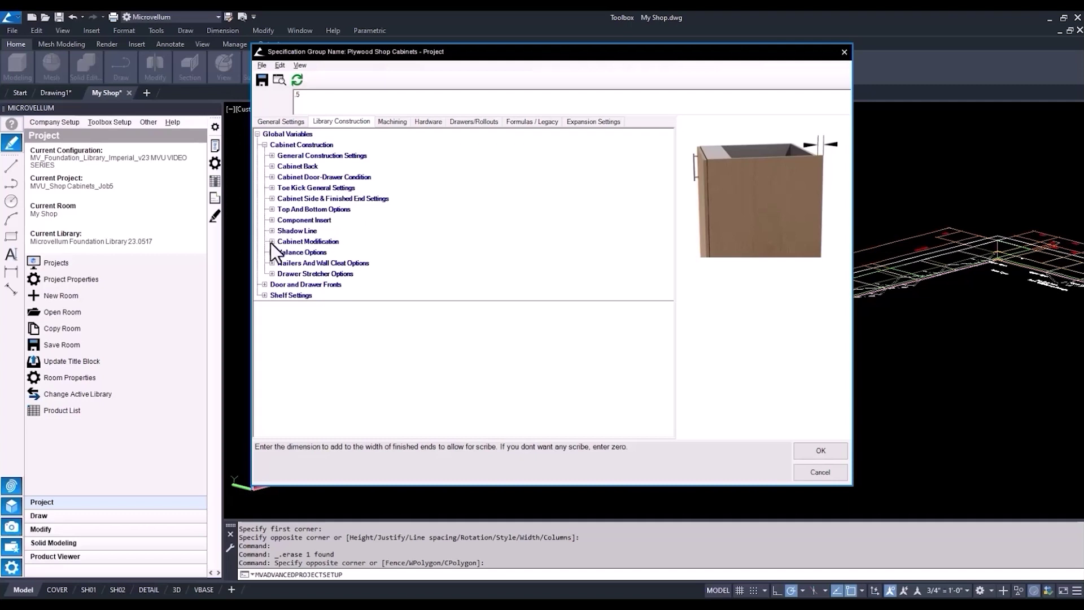
Change Hanger Notch Width under Nailers And Wall Cleat Options from 4 to 5
click(271, 262)
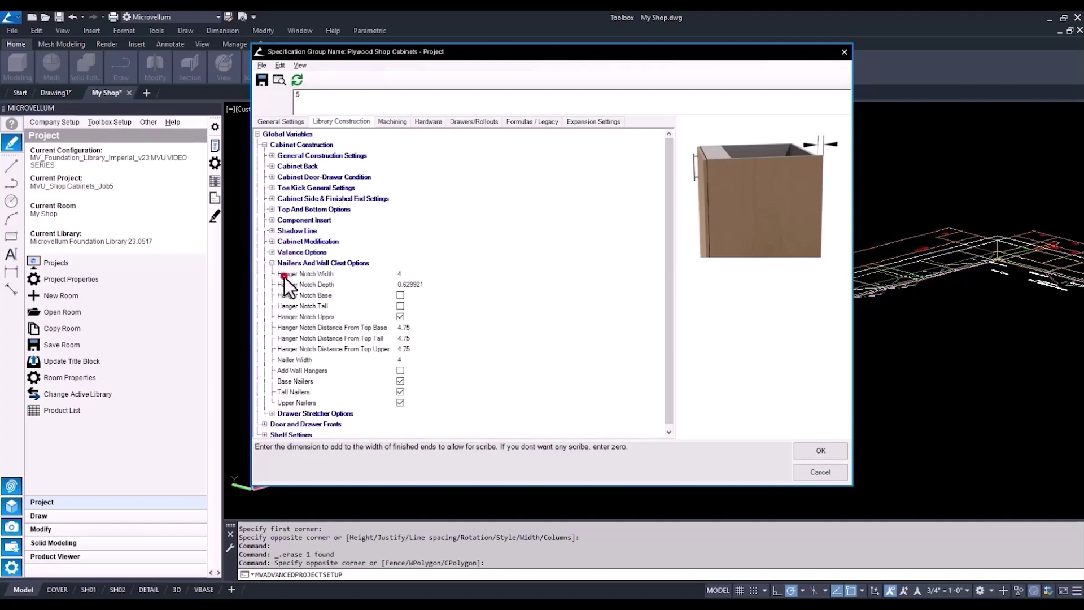
click(285, 274)
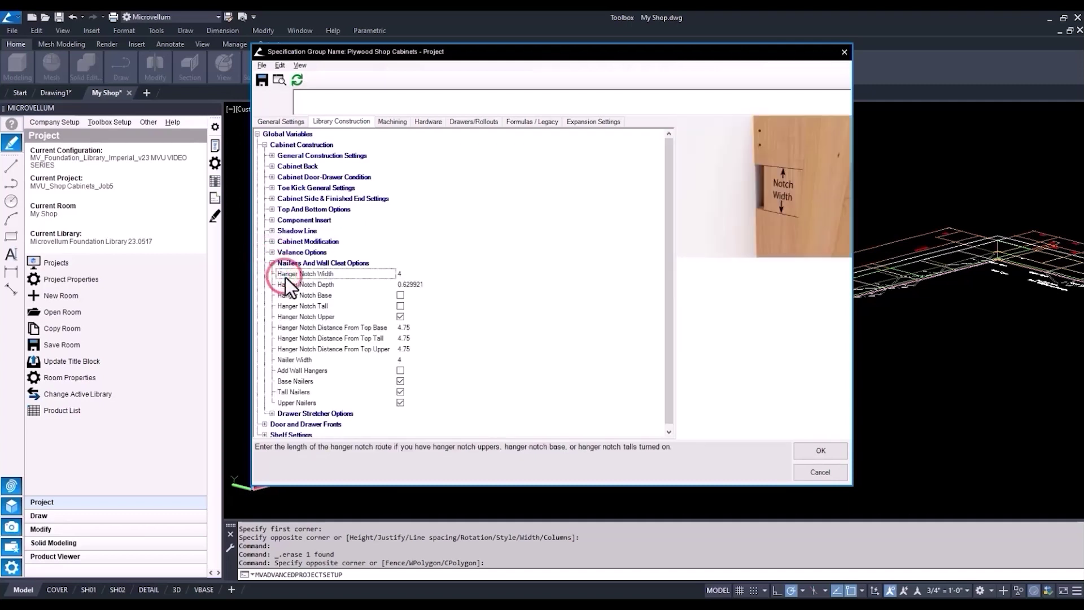
click(404, 273)
click(358, 100)
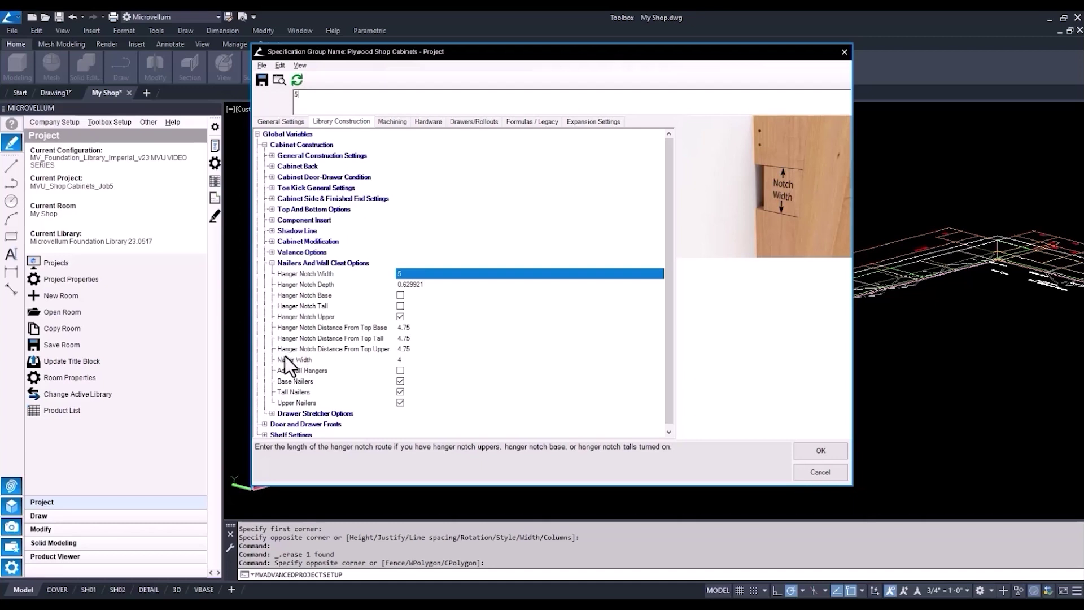
Set Drawer Stretcher to add stretchers only for Locked Drawers
click(272, 263)
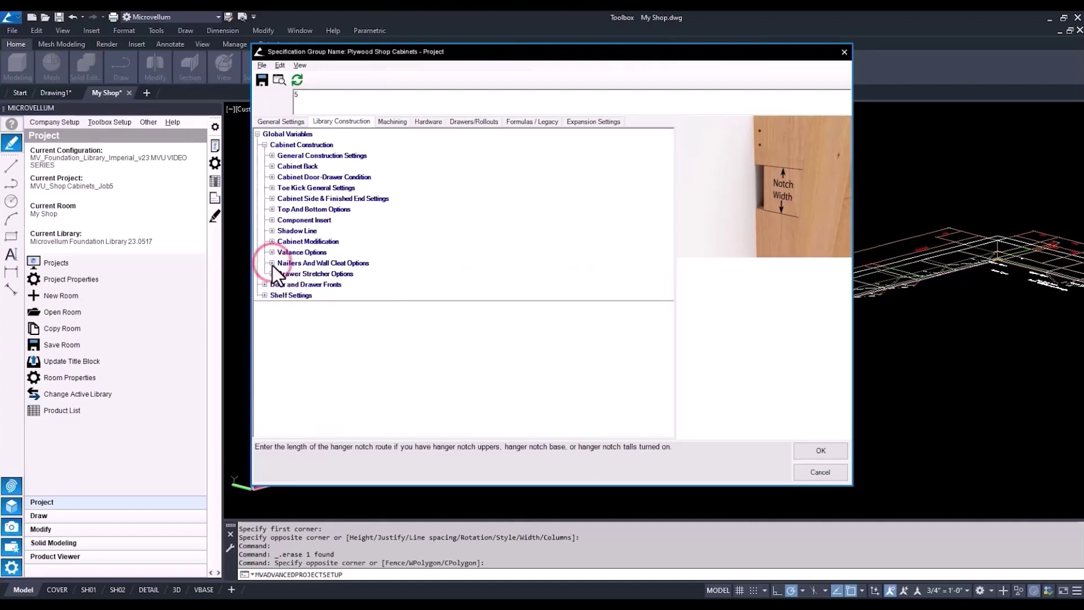
click(272, 274)
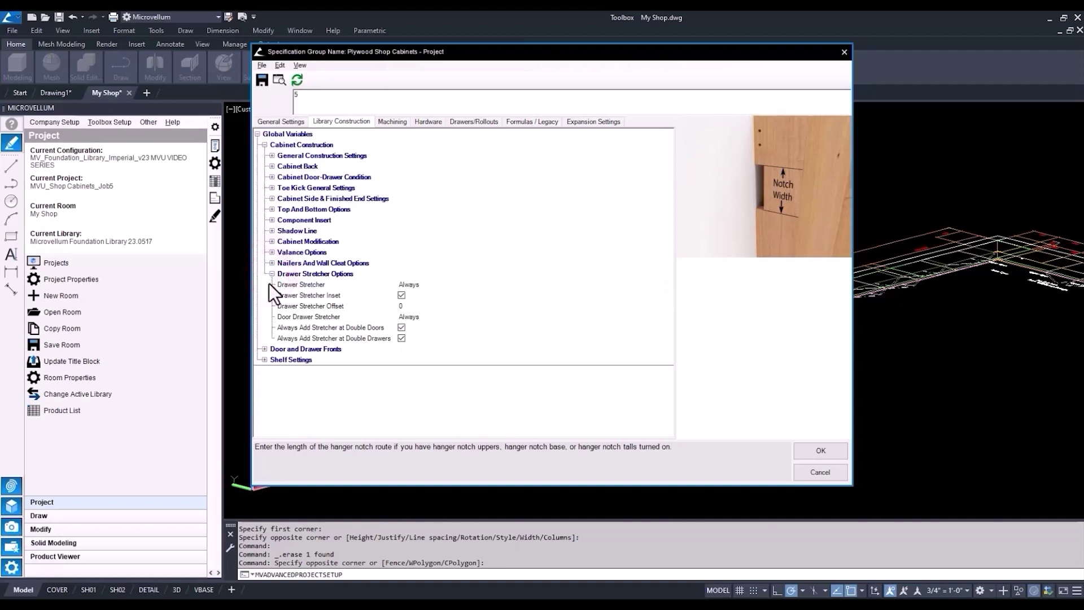
click(282, 284)
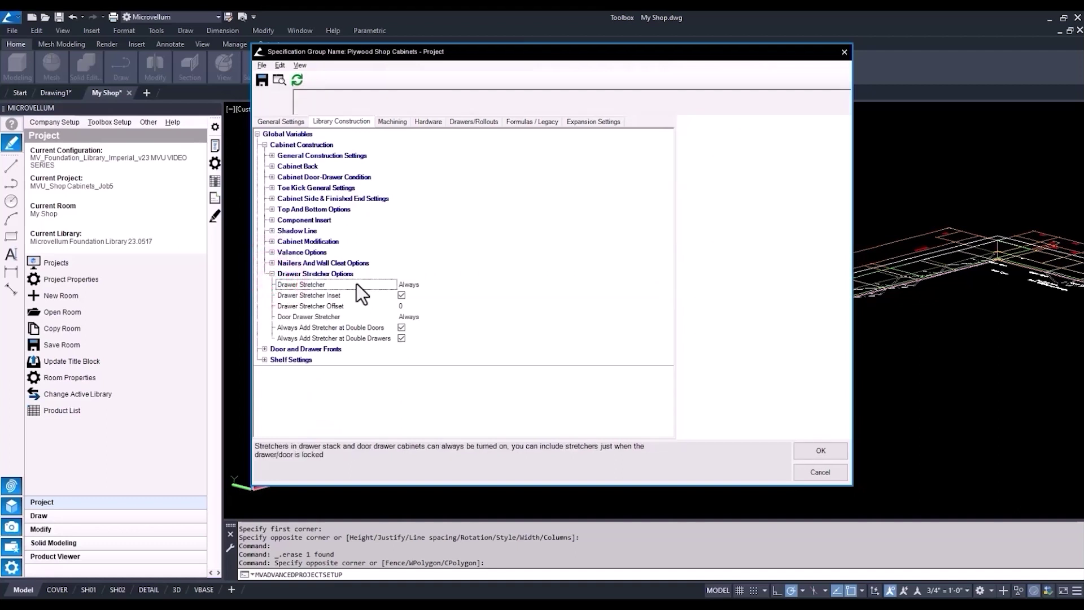
click(404, 284)
click(666, 284)
click(659, 320)
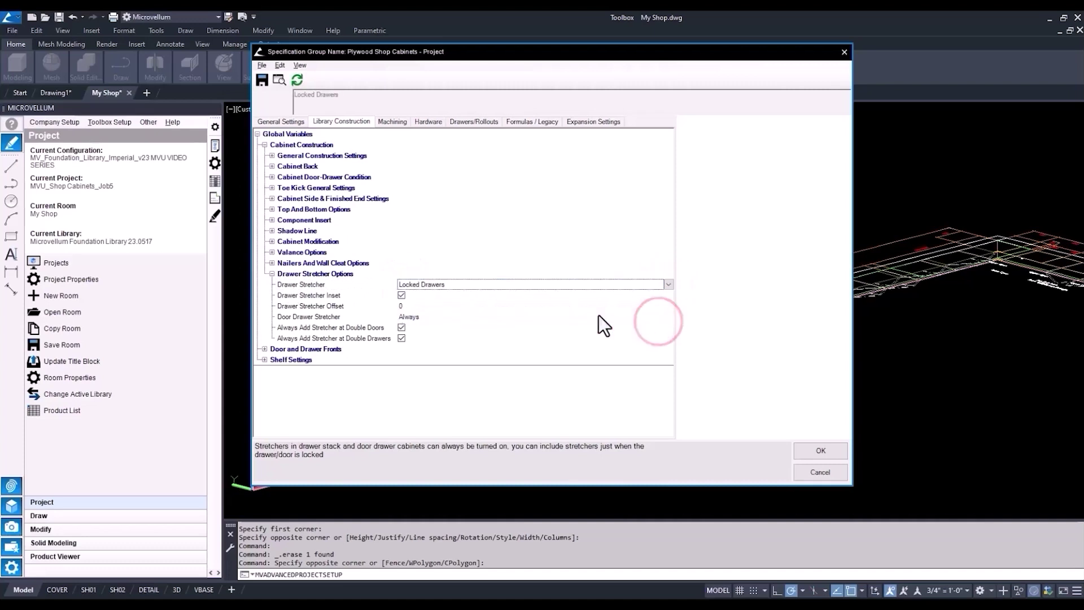
click(272, 274)
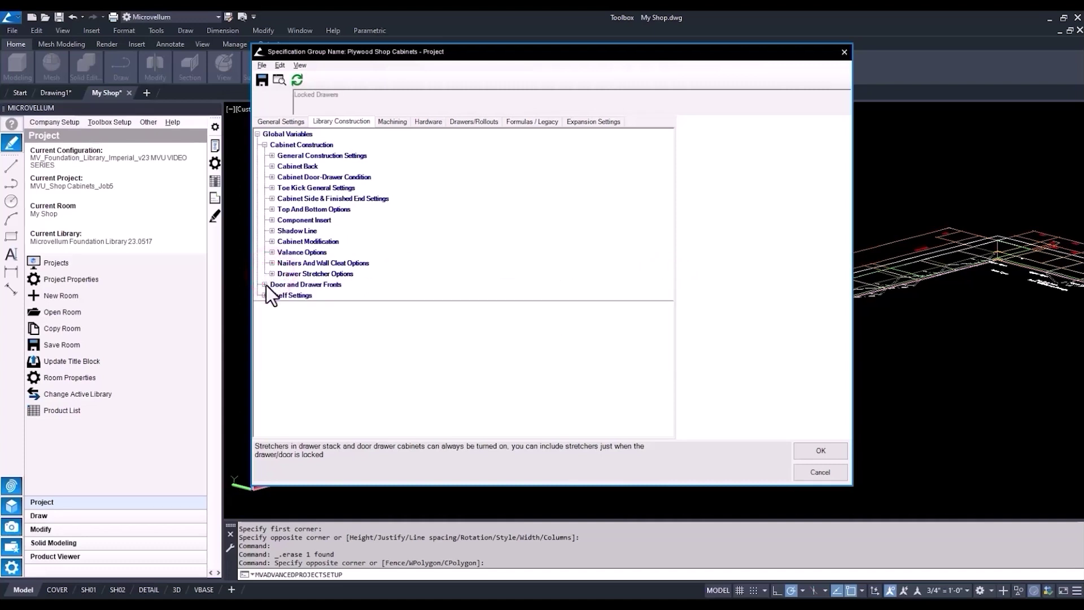
Change Base Top Gap under Door and Drawer Fronts Panel Reveals from 0.125 to .875
click(265, 284)
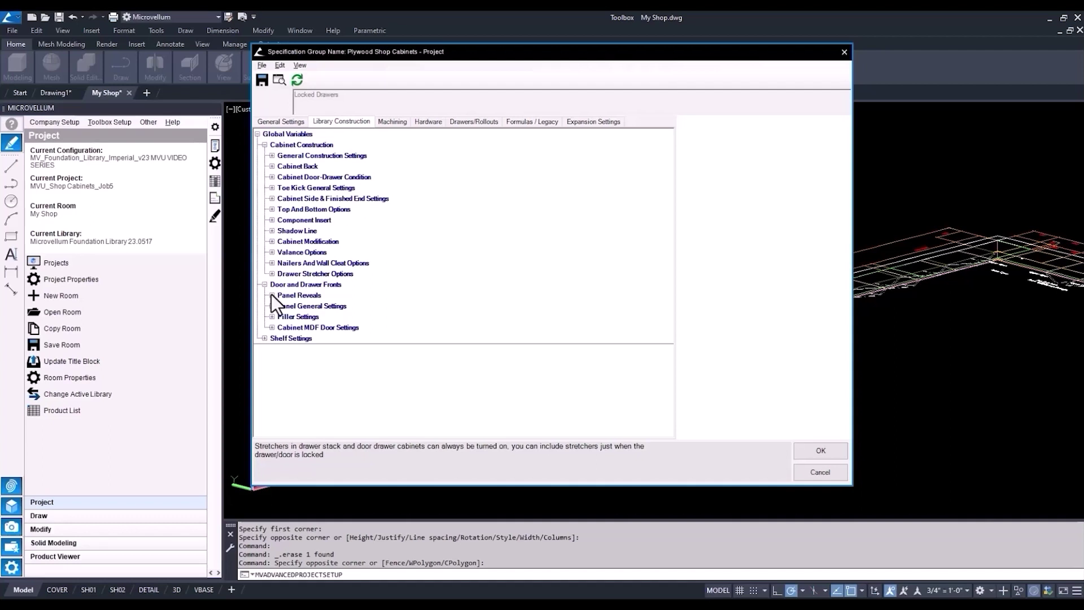
click(271, 295)
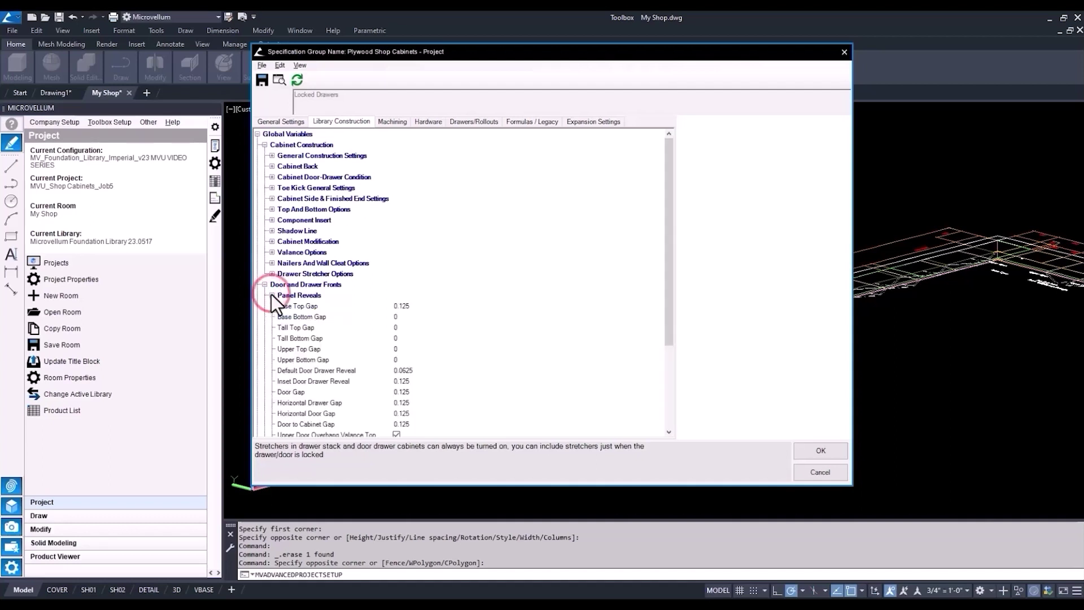
click(284, 306)
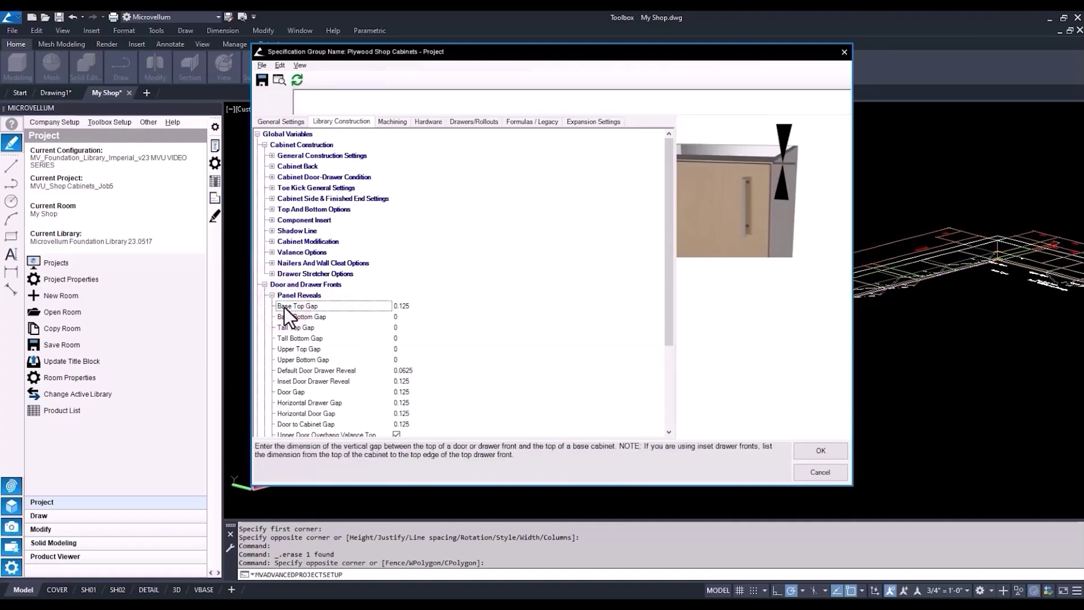
click(401, 305)
click(347, 96)
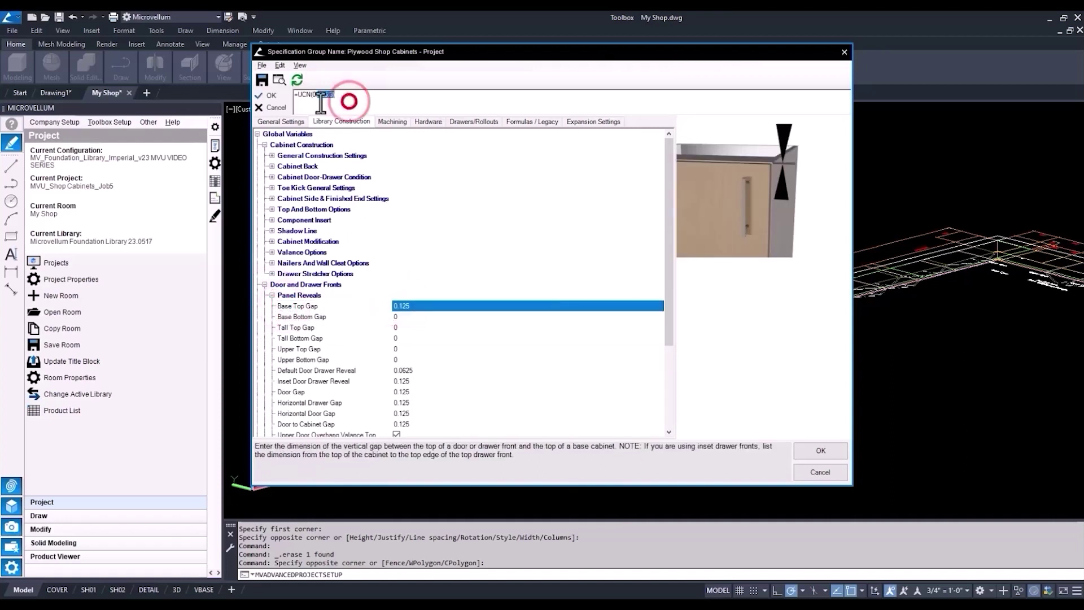
drag(347, 96, 298, 102)
text(.875)
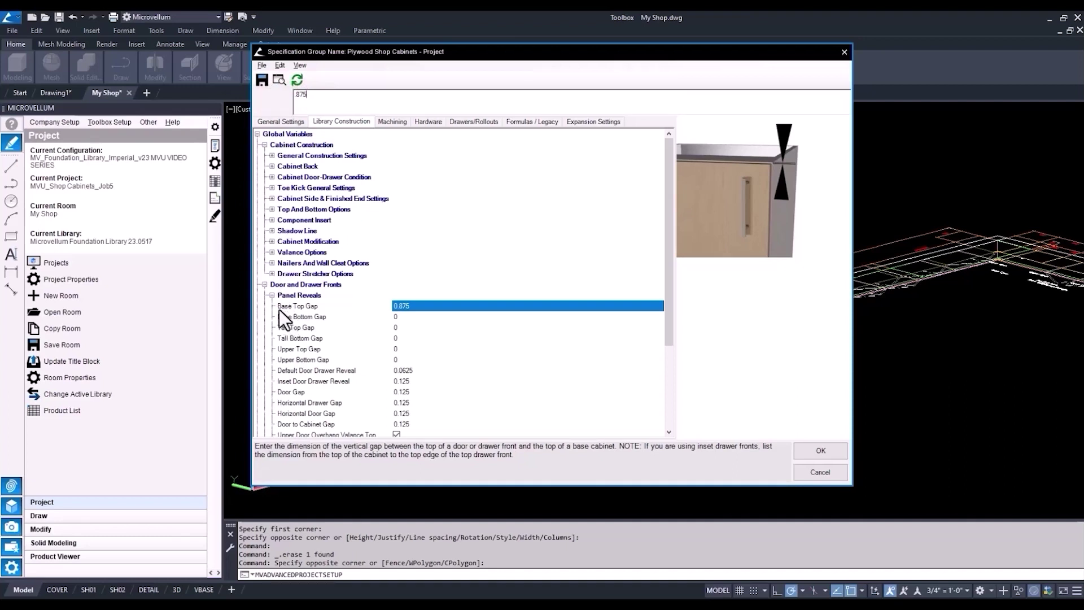
scroll(283, 283, down, 3)
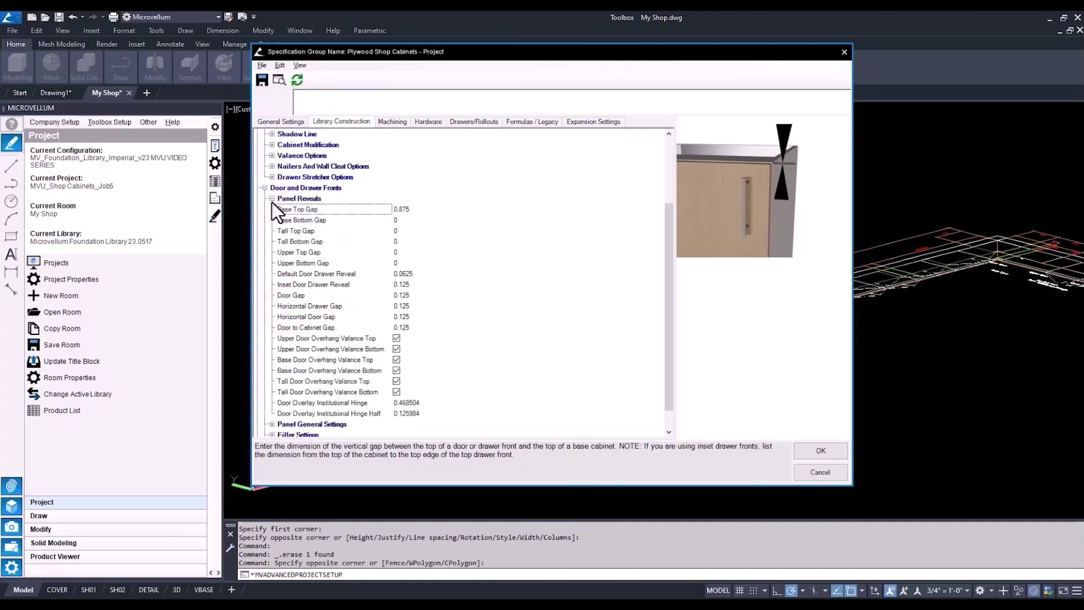
click(272, 202)
click(273, 199)
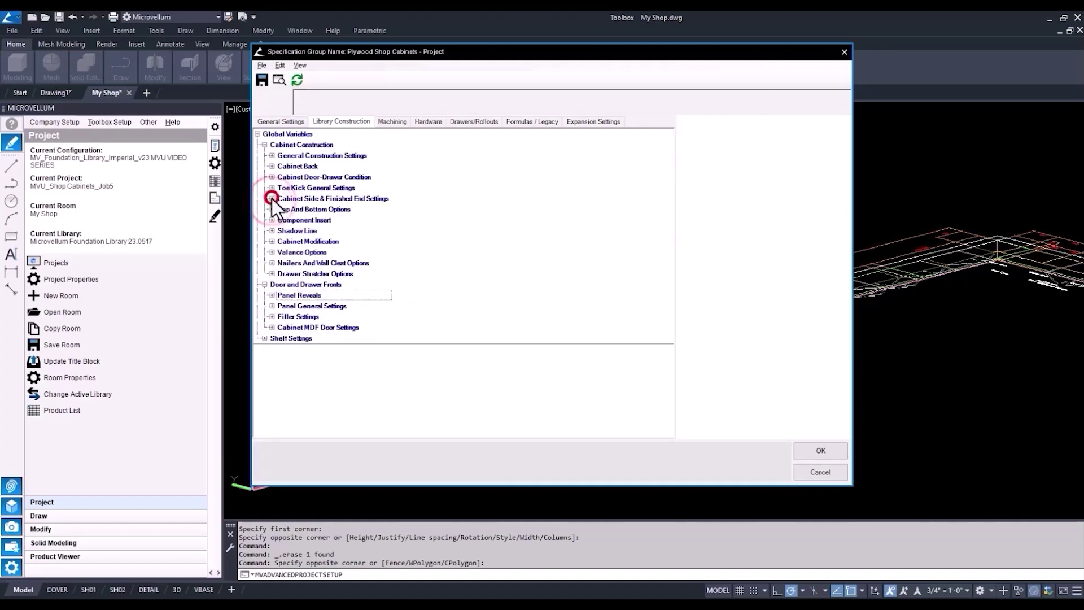
Tick Continuous Shelf Hole under Shelf Hole Settings and accept the settings with OK
click(264, 284)
click(264, 295)
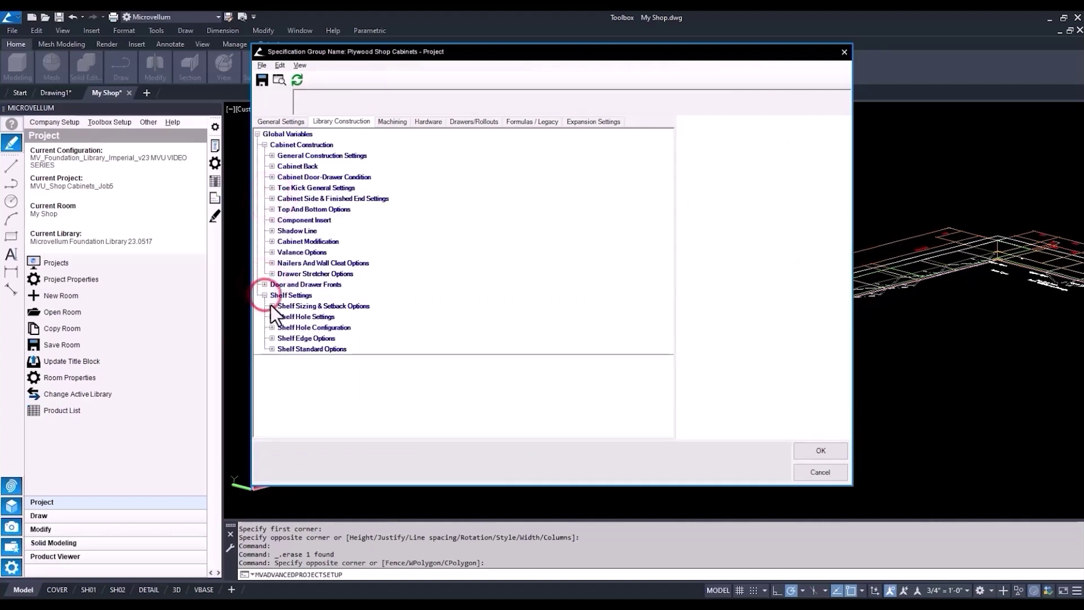
click(272, 316)
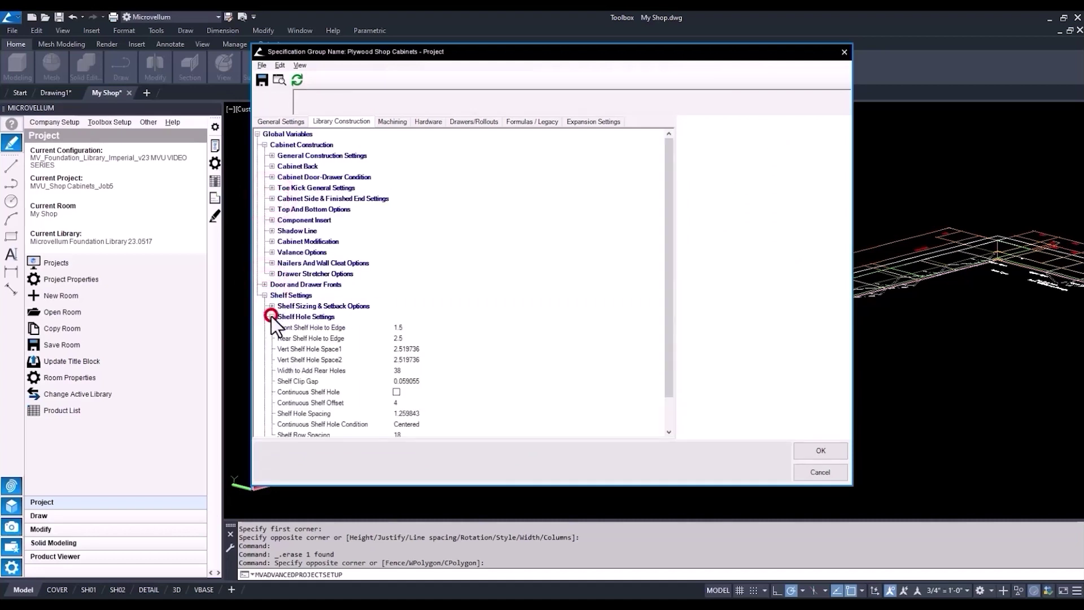
scroll(274, 328, down, 1)
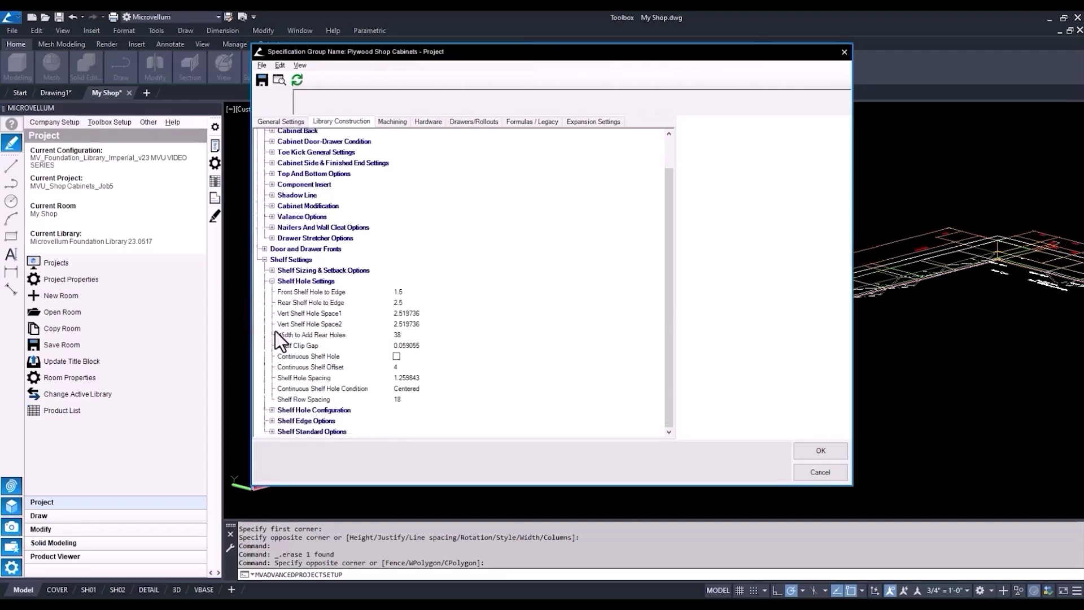
click(293, 357)
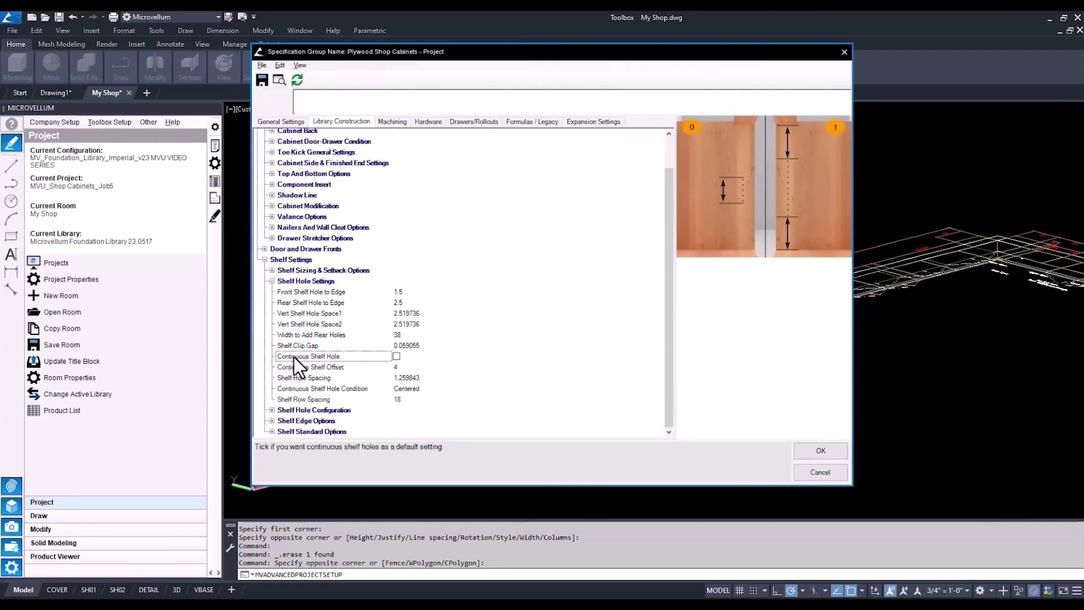
click(397, 356)
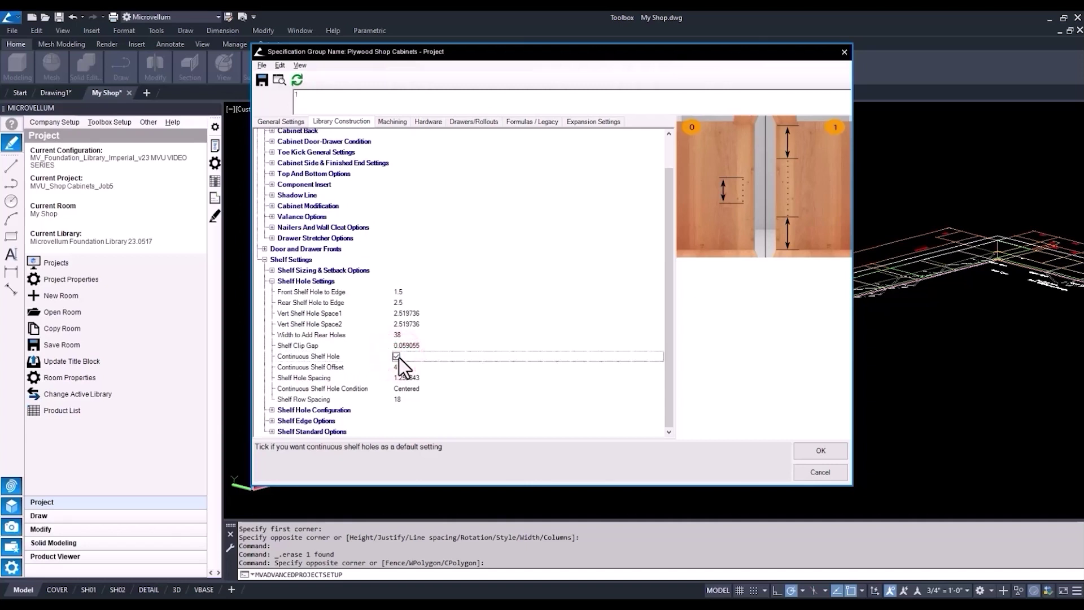
click(271, 281)
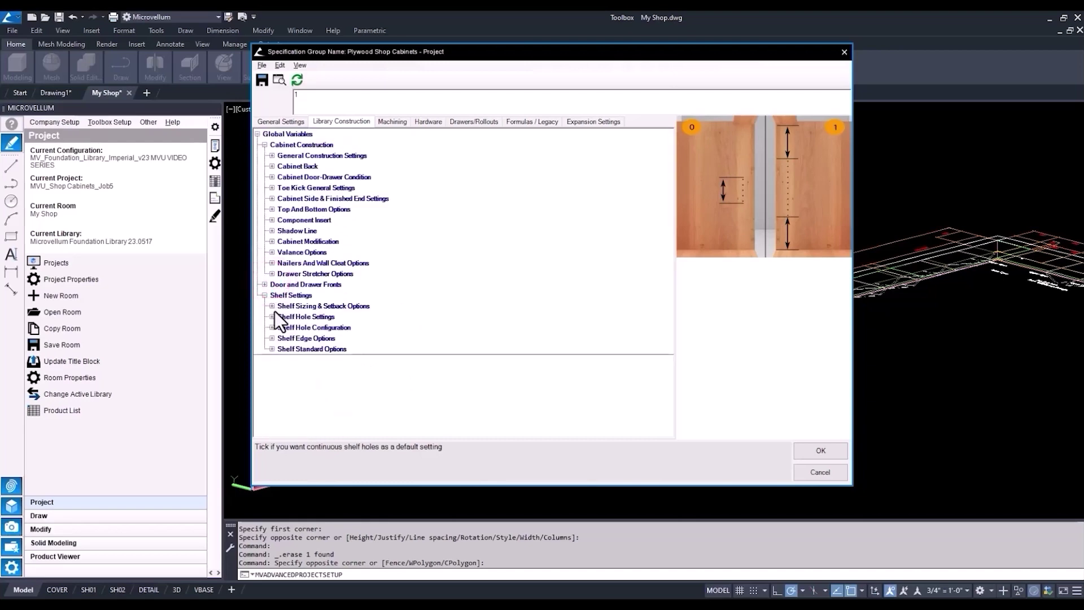
click(810, 450)
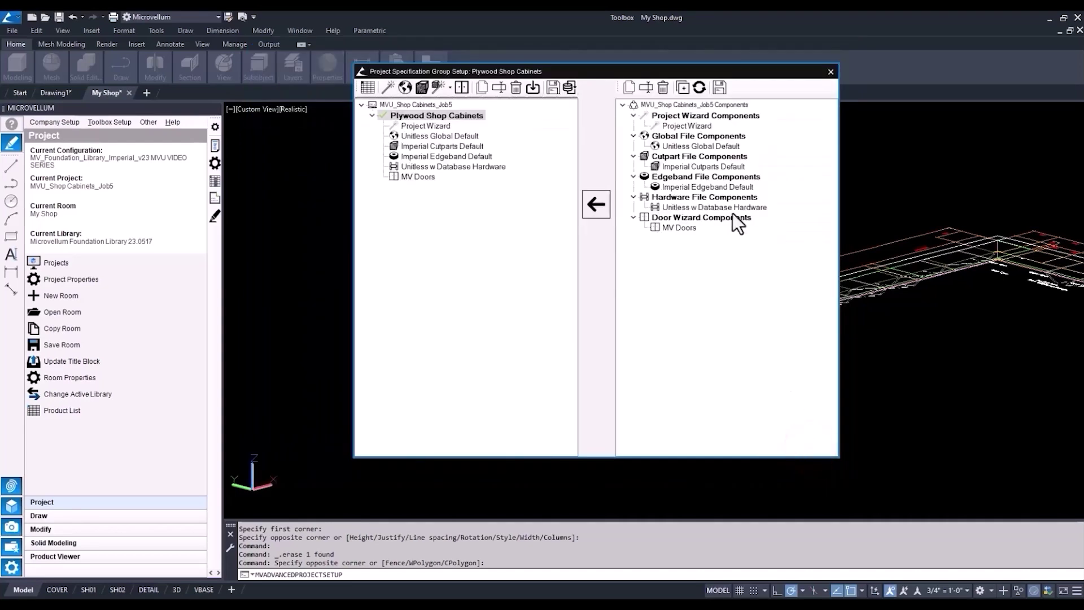
Close the Project Specification Group Setup window
click(829, 71)
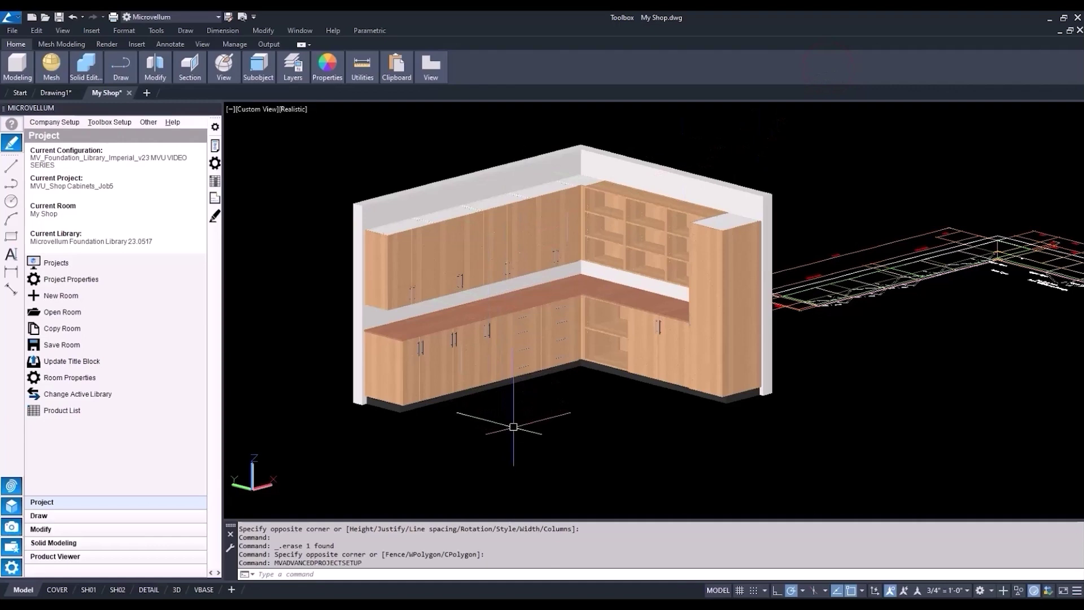
Switch the viewport to Top view with the 2D Wireframe visual style
click(265, 107)
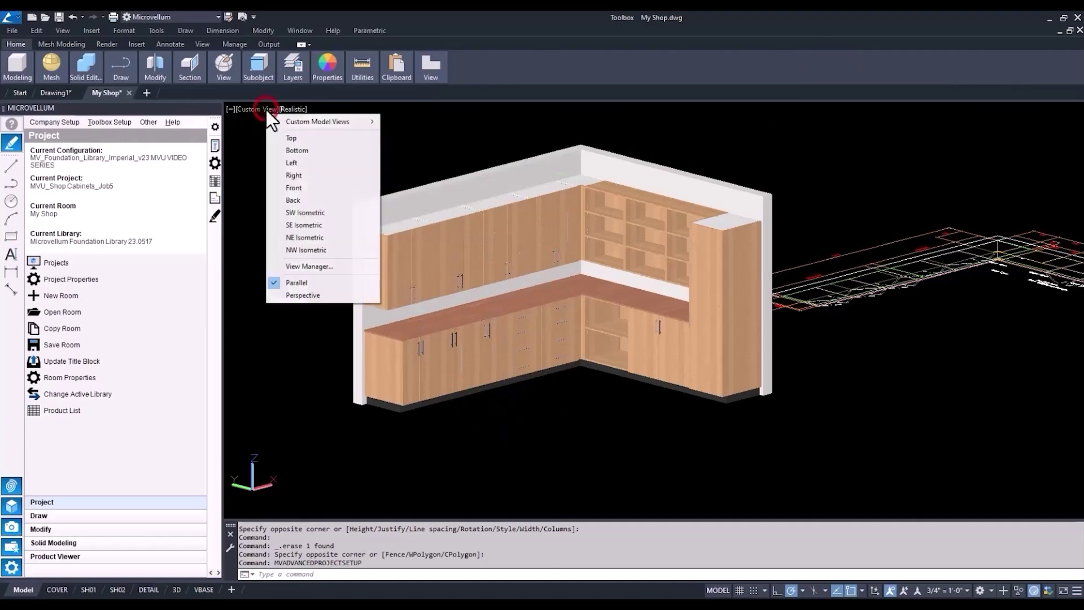
click(293, 135)
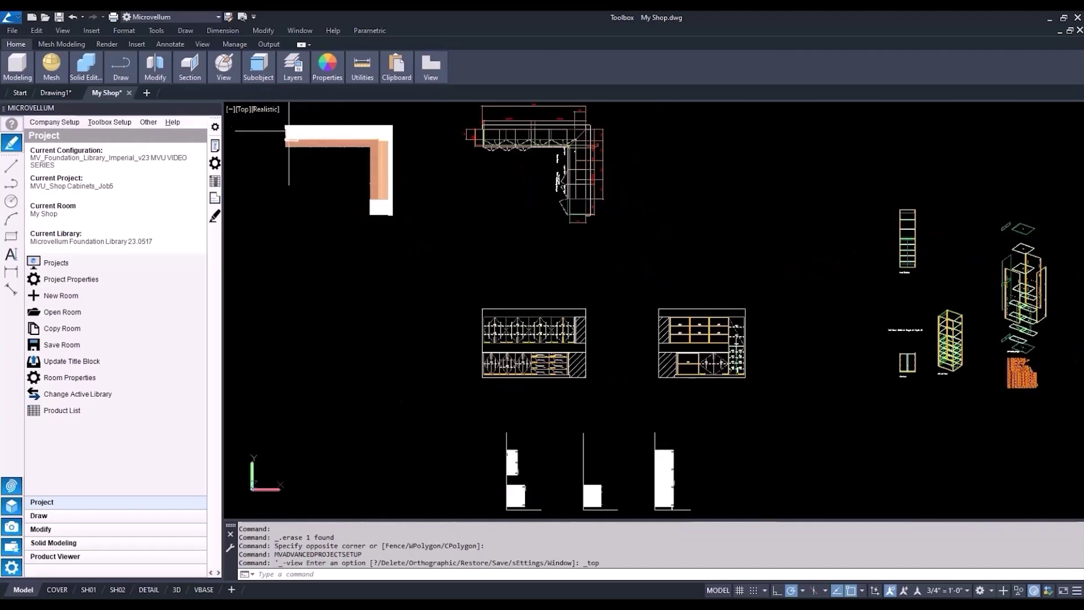
click(270, 108)
click(290, 131)
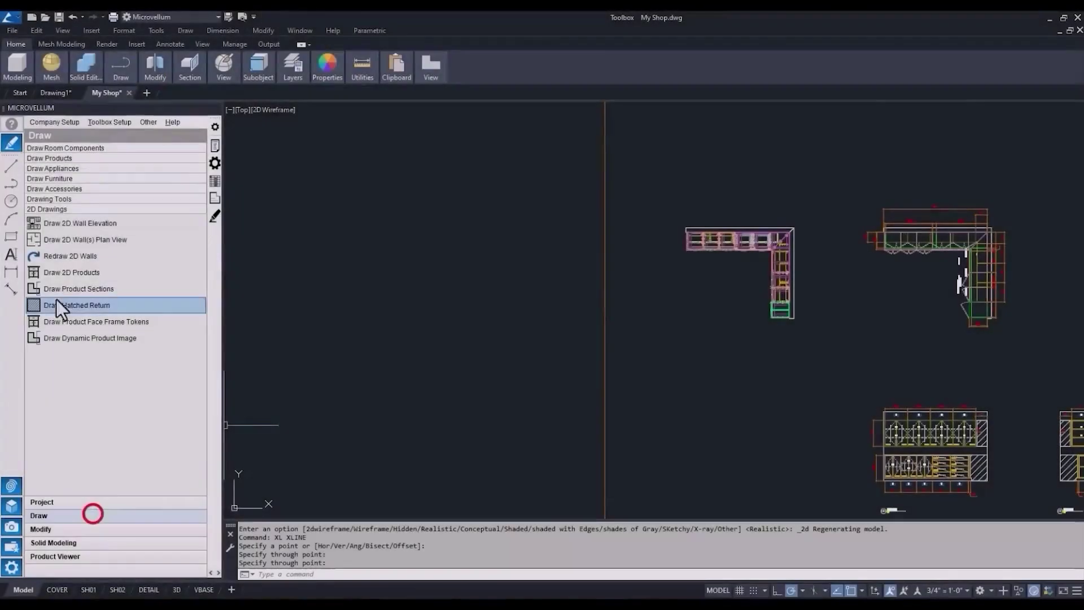
Draw a 60-inch wall by picking points
click(66, 148)
right_click(63, 172)
click(77, 180)
click(415, 228)
text(60)
key(Return)
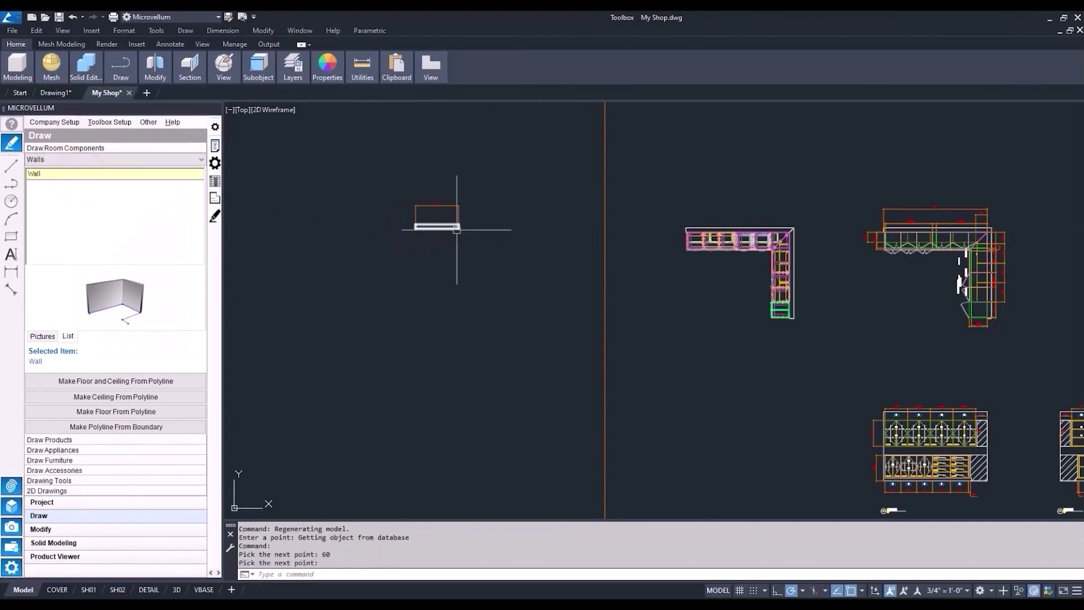
Place a Base 3 Drawer cabinet on the new wall, anchored at its centre
scroll(417, 234, up, 5)
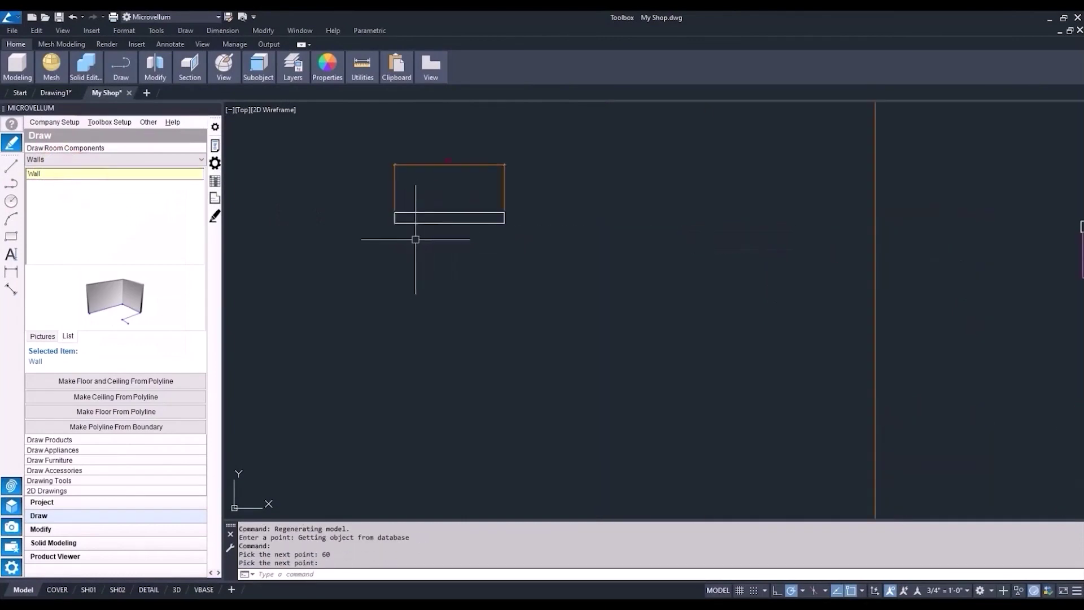
click(108, 441)
click(200, 169)
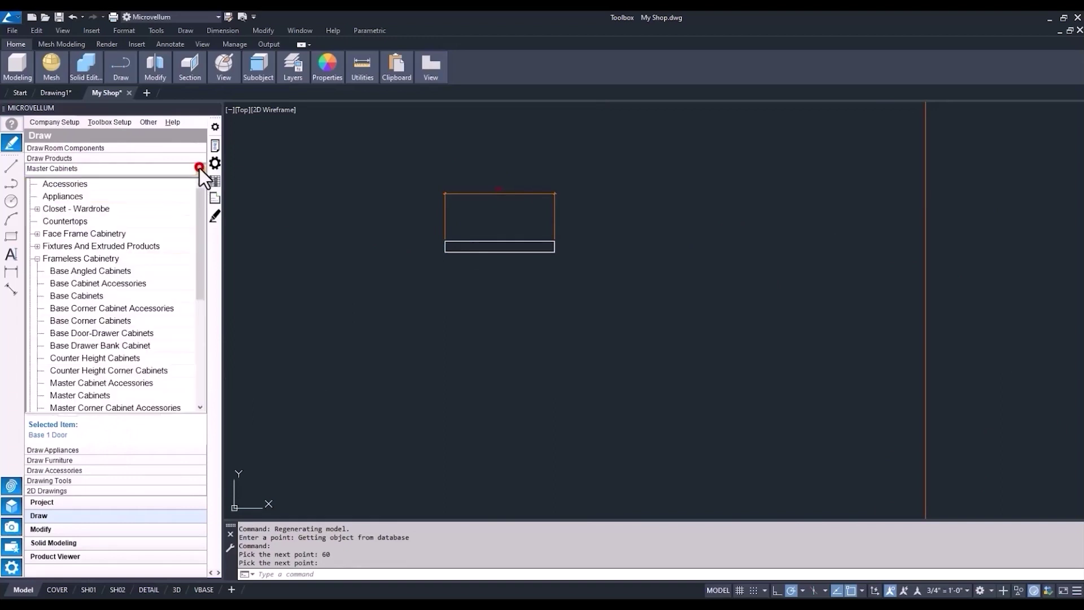
click(86, 345)
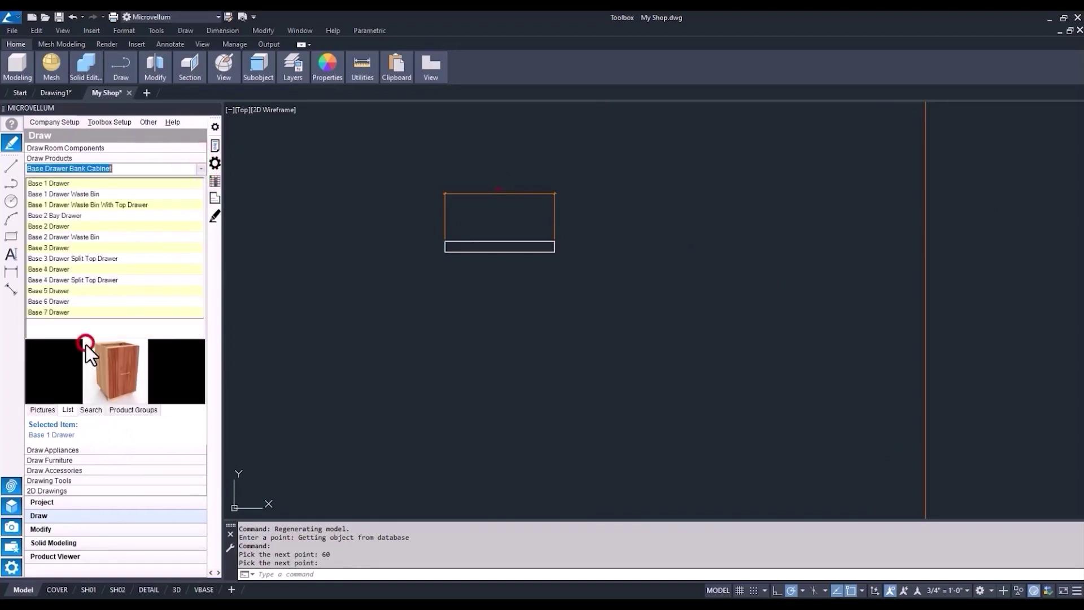
click(76, 249)
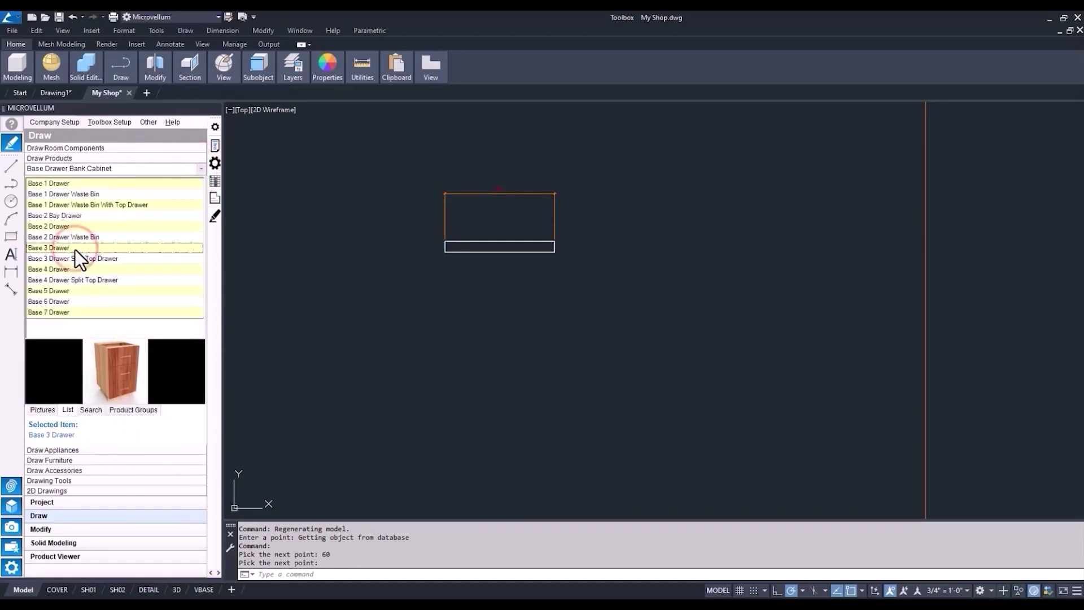
right_click(75, 249)
mouse_move(111, 273)
click(275, 294)
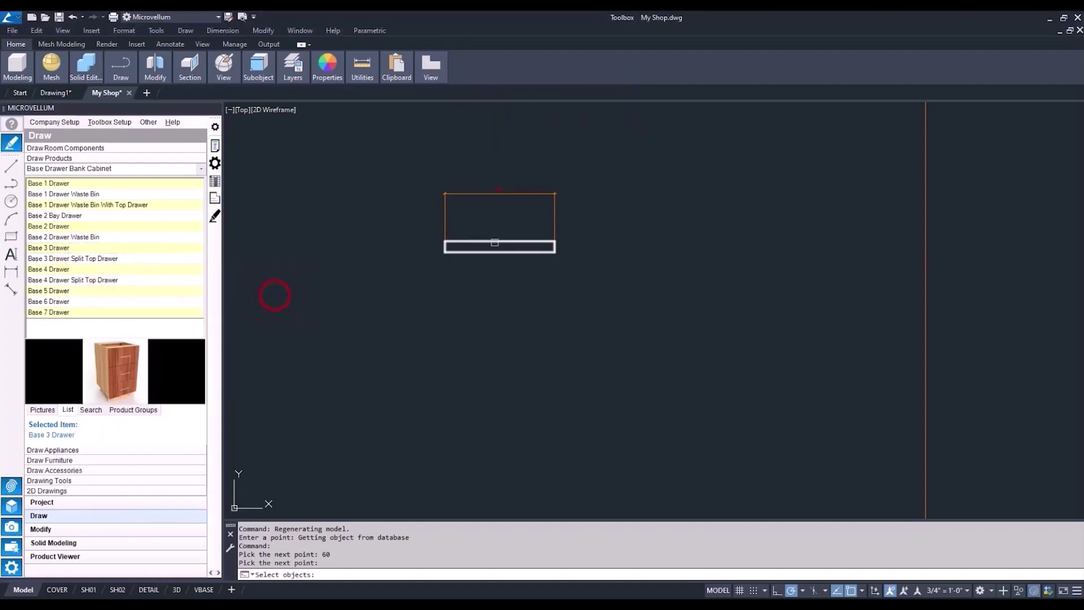
click(498, 250)
right_click(496, 251)
click(496, 251)
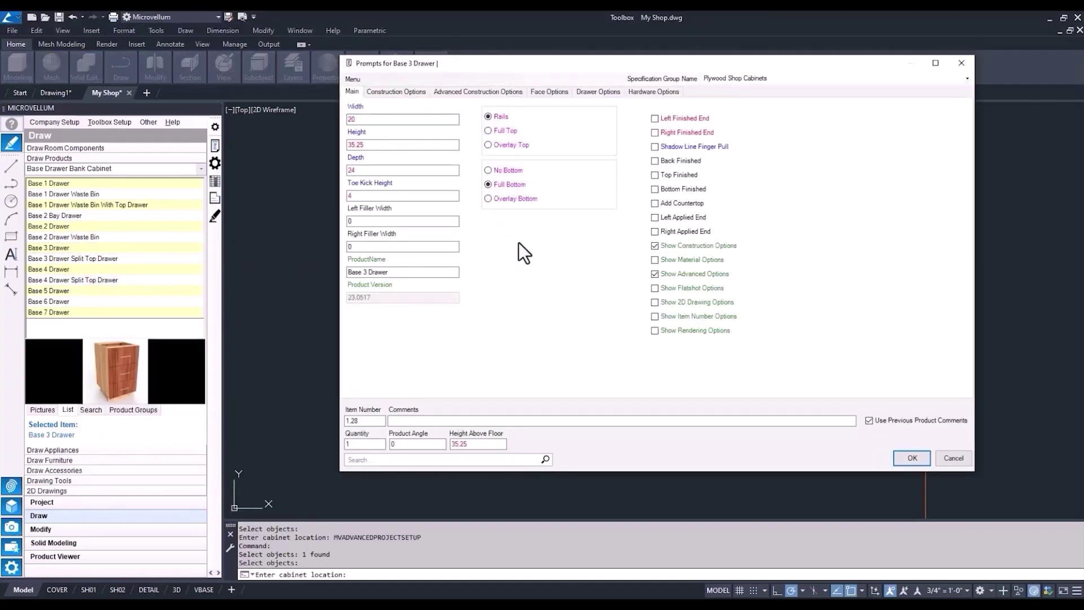
Give the Base 3 Drawer a finished left end, confirm its 0.875 top reveal, and accept the prompts
click(655, 117)
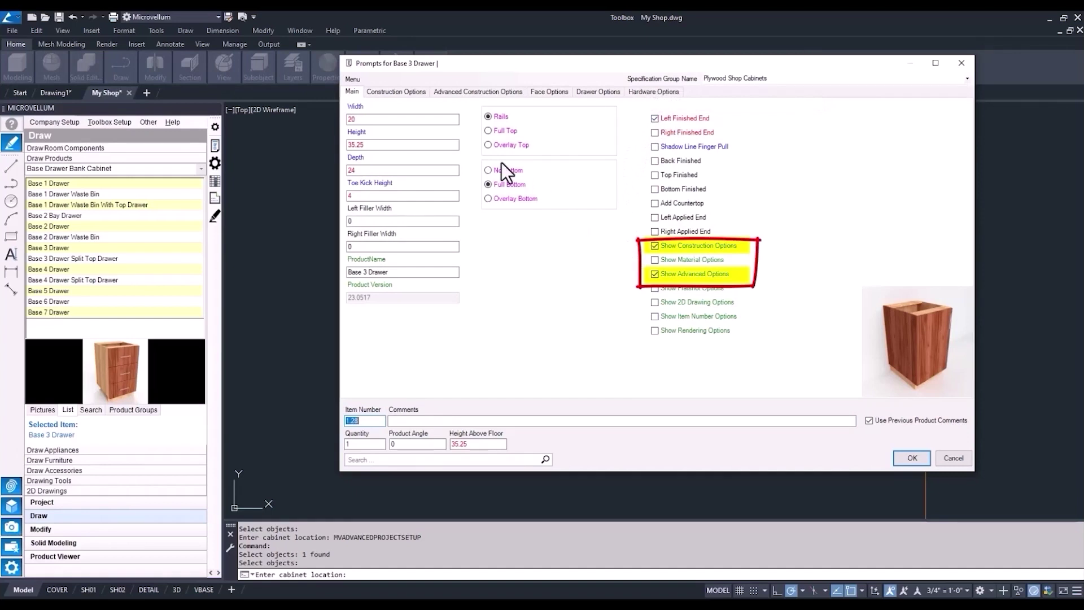
click(389, 91)
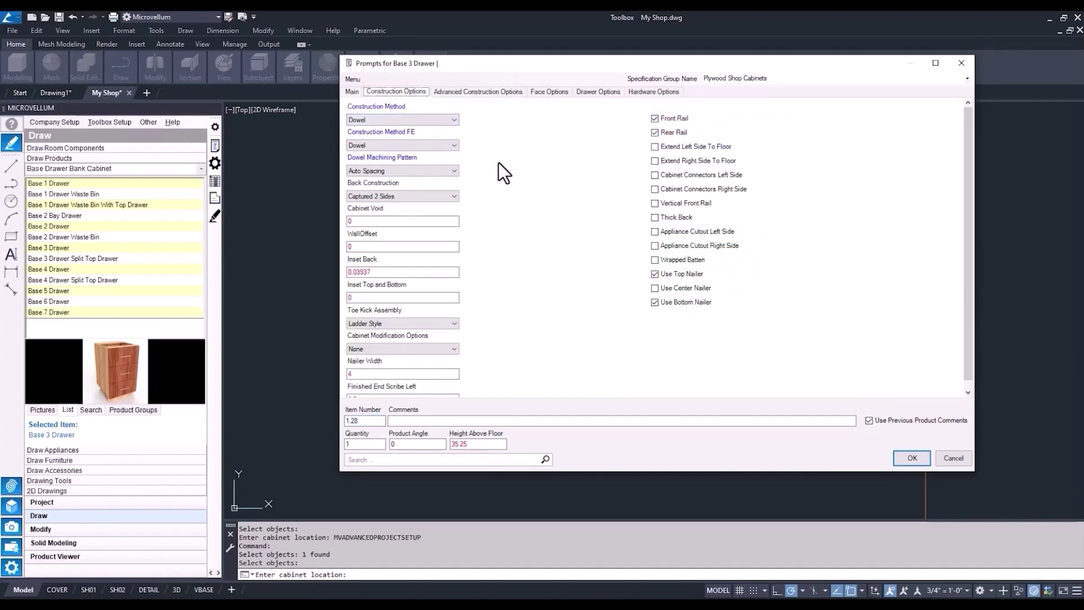
scroll(497, 176, down, 1)
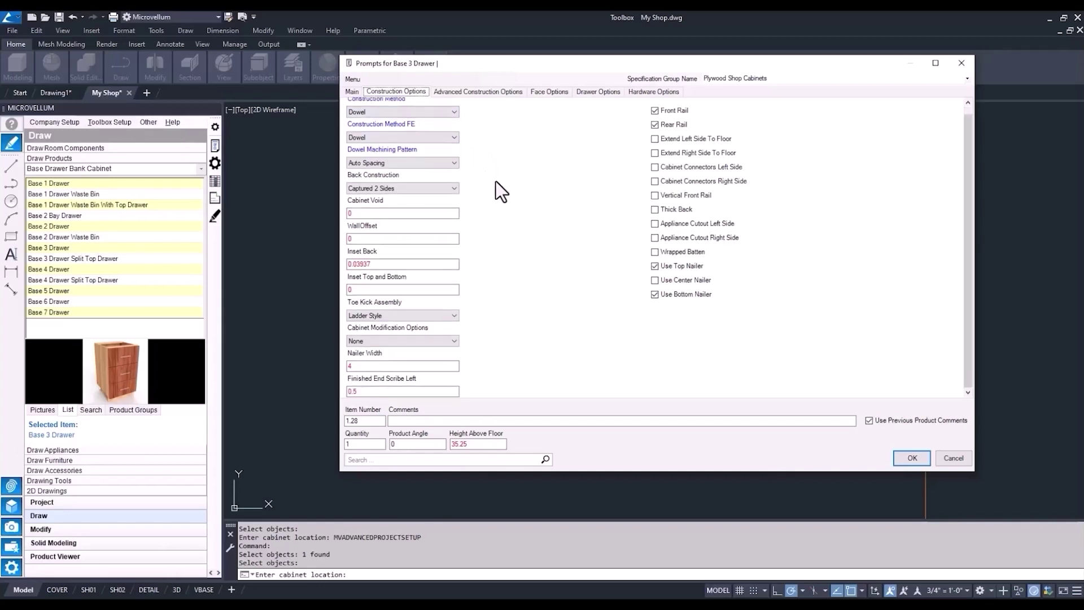
click(418, 387)
scroll(510, 330, down, 1)
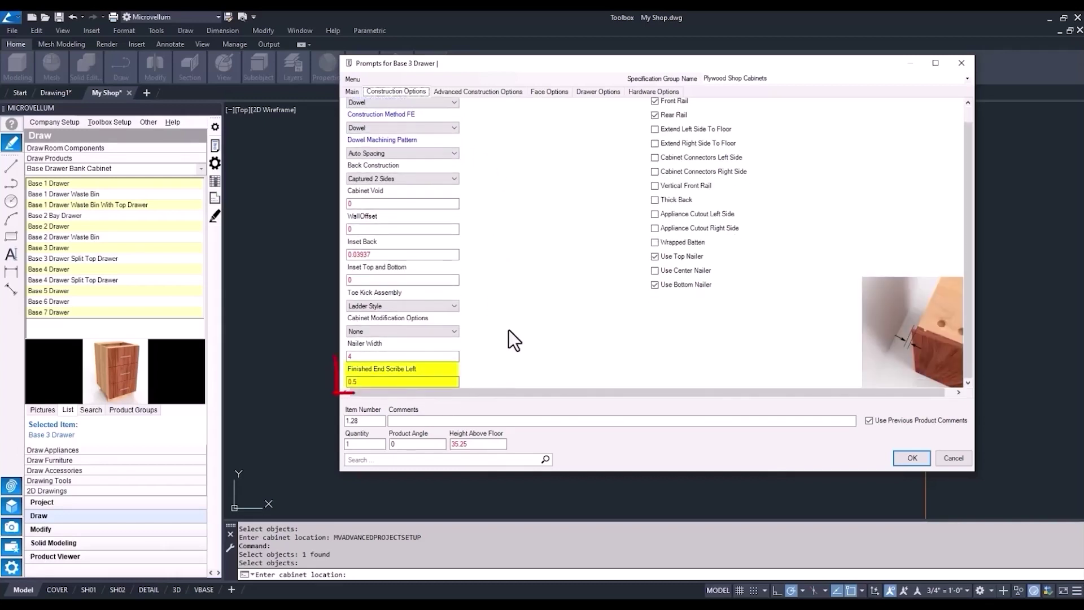
click(547, 93)
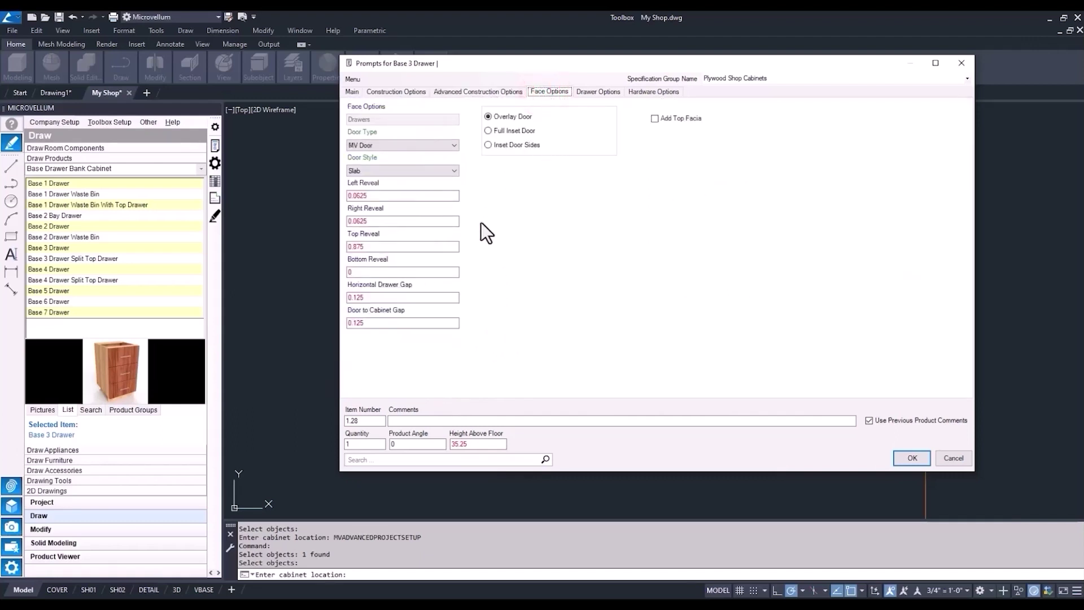
click(407, 247)
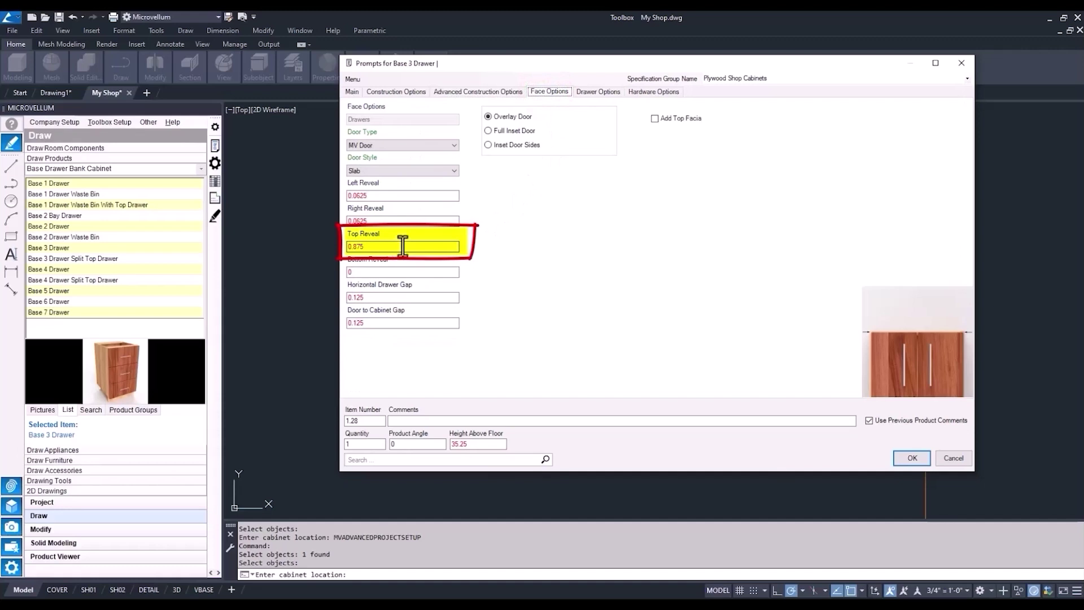
click(906, 457)
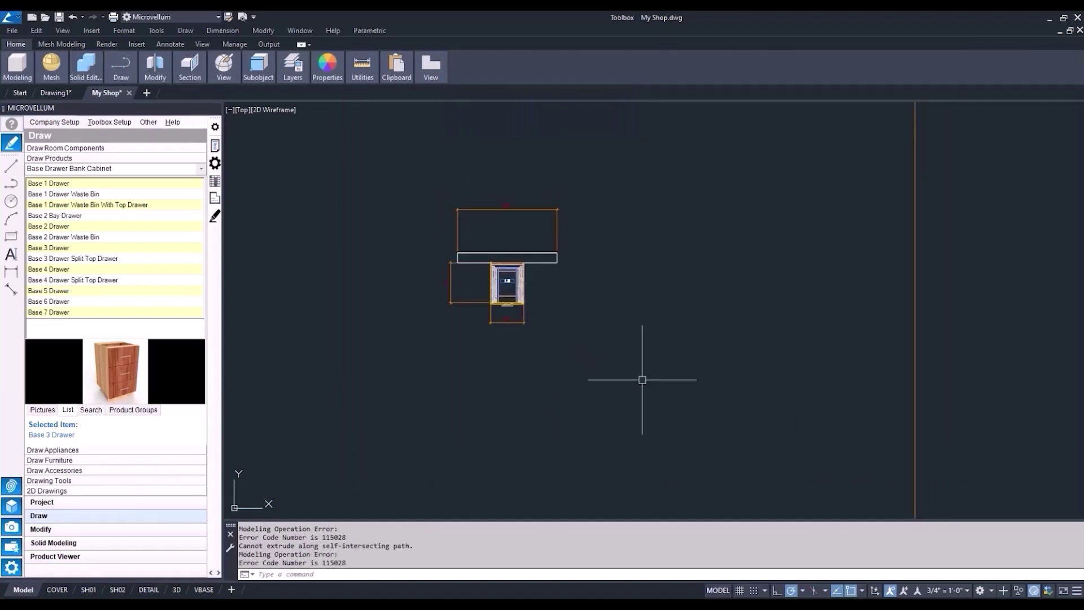
Show the Countertops category and select the Countertop Straight product
click(590, 378)
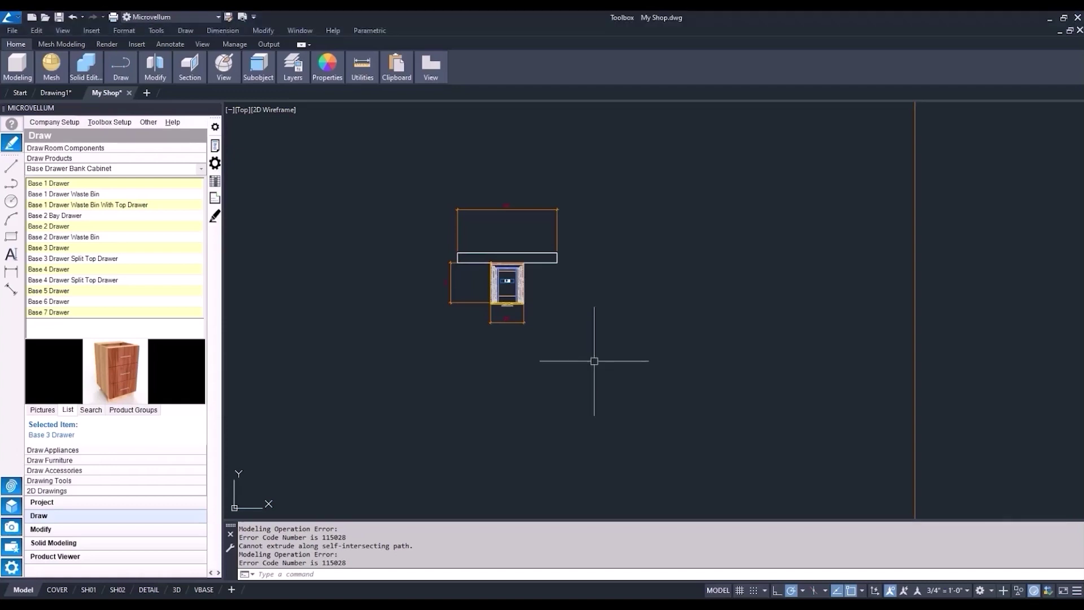
click(200, 168)
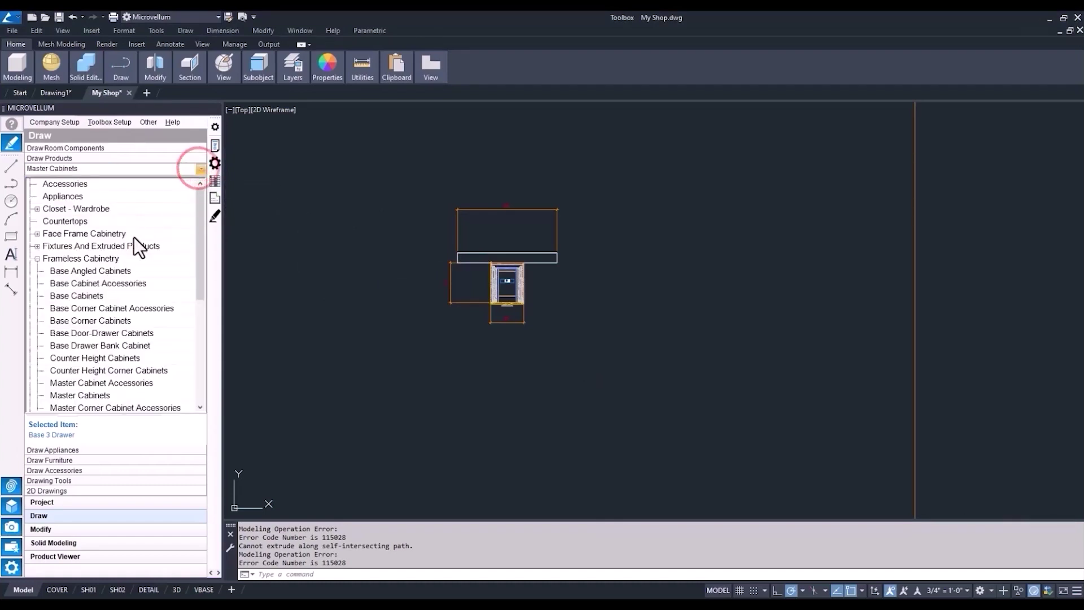
click(55, 222)
click(113, 205)
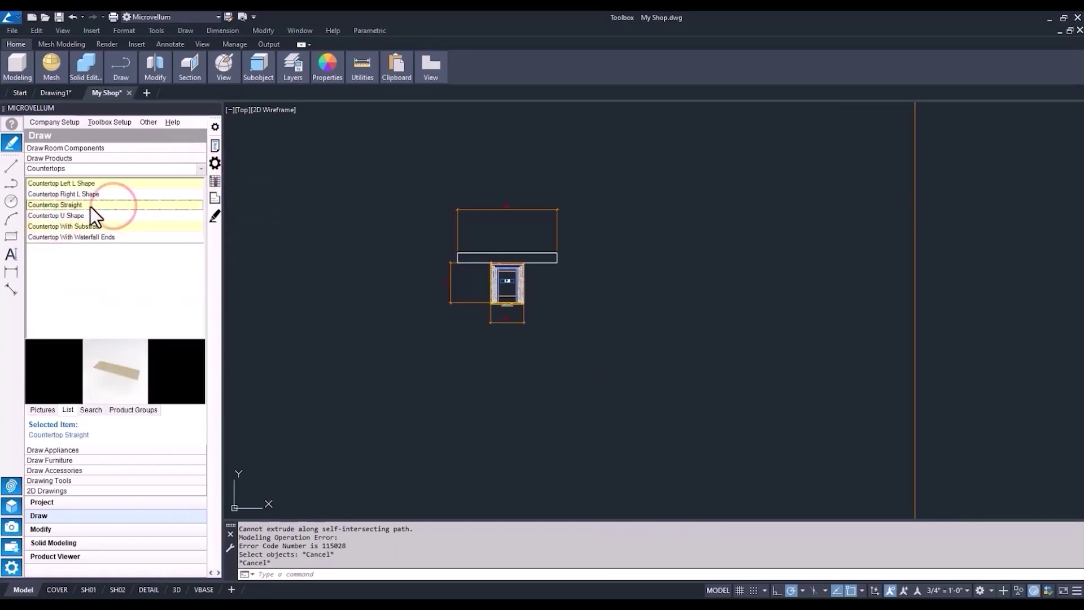
Place the Countertop Straight centre-anchored on the wall and accept its settings
right_click(91, 207)
mouse_move(139, 233)
click(279, 249)
click(484, 256)
right_click(497, 256)
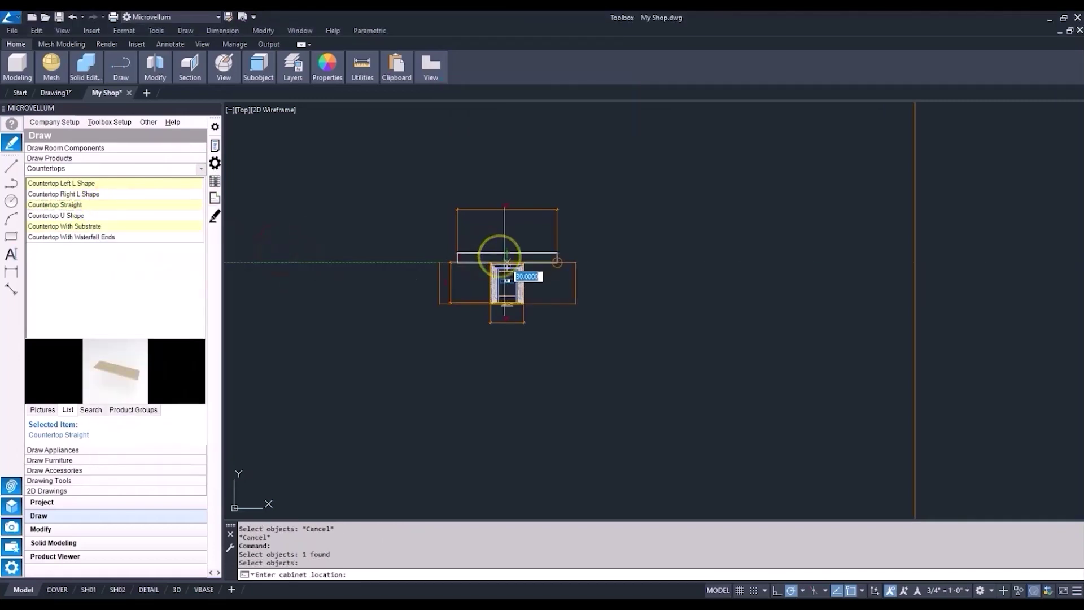
scroll(507, 278, up, 4)
click(509, 263)
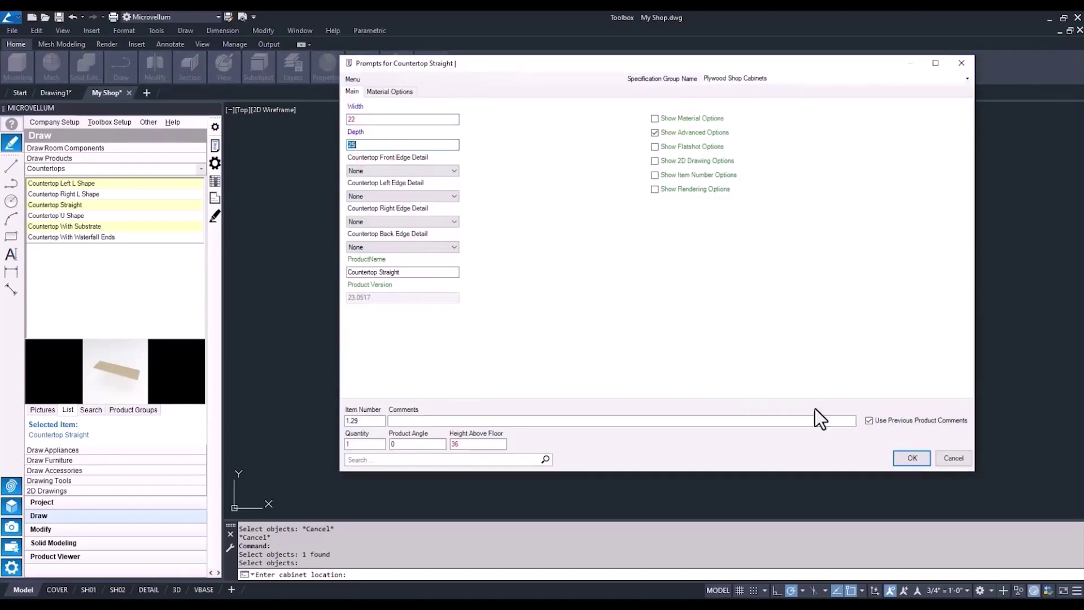
click(920, 456)
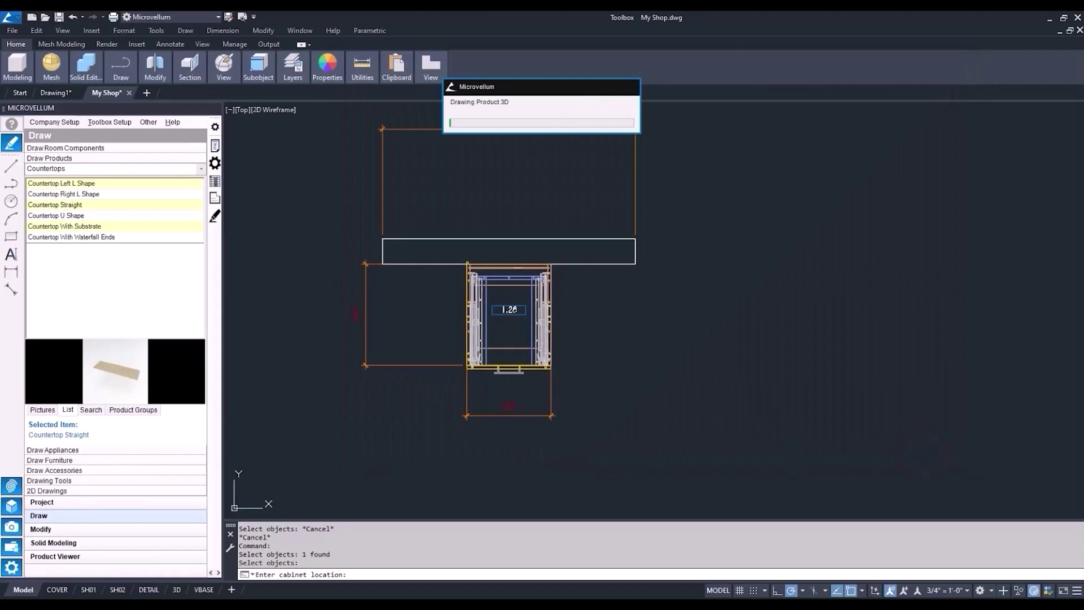
Place an Upper 2 Door from Frameless Cabinetry > Upper Cabinets centre-anchored on the wall
click(201, 168)
double_click(62, 256)
click(62, 356)
right_click(68, 218)
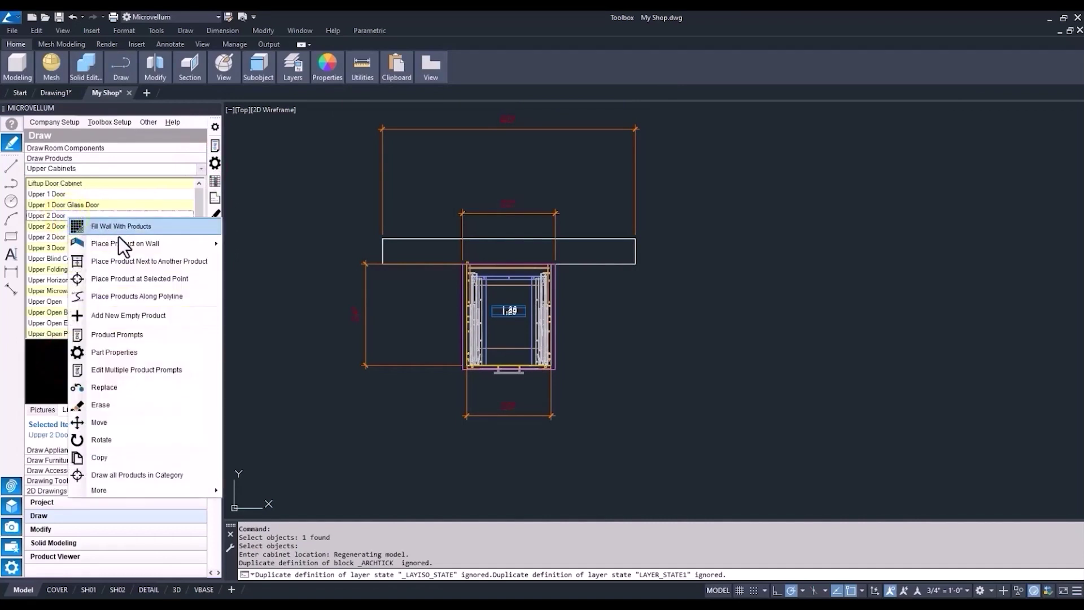
click(124, 241)
click(243, 262)
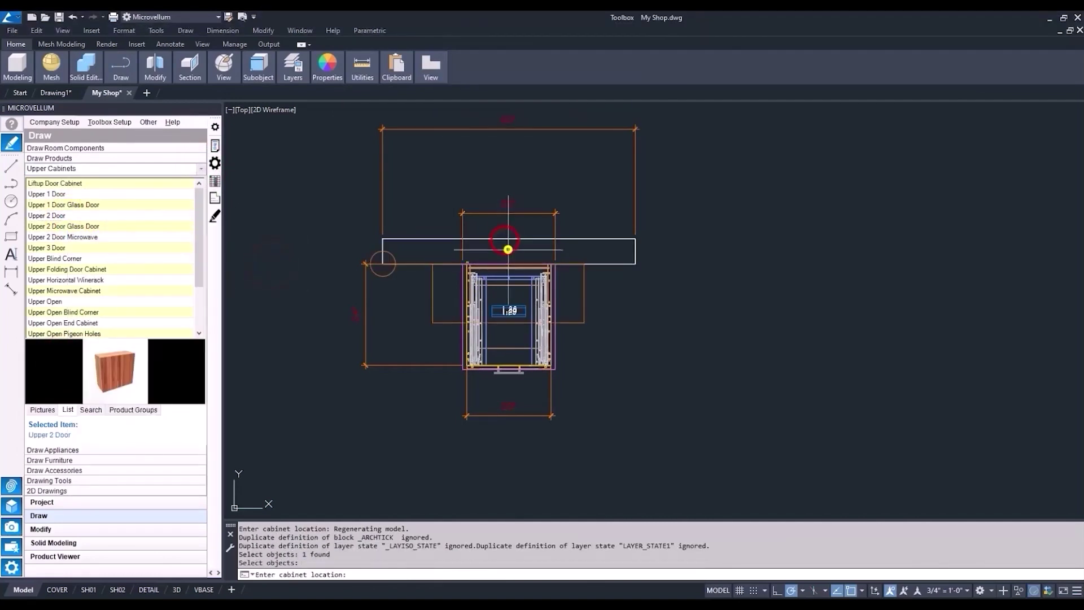
click(508, 261)
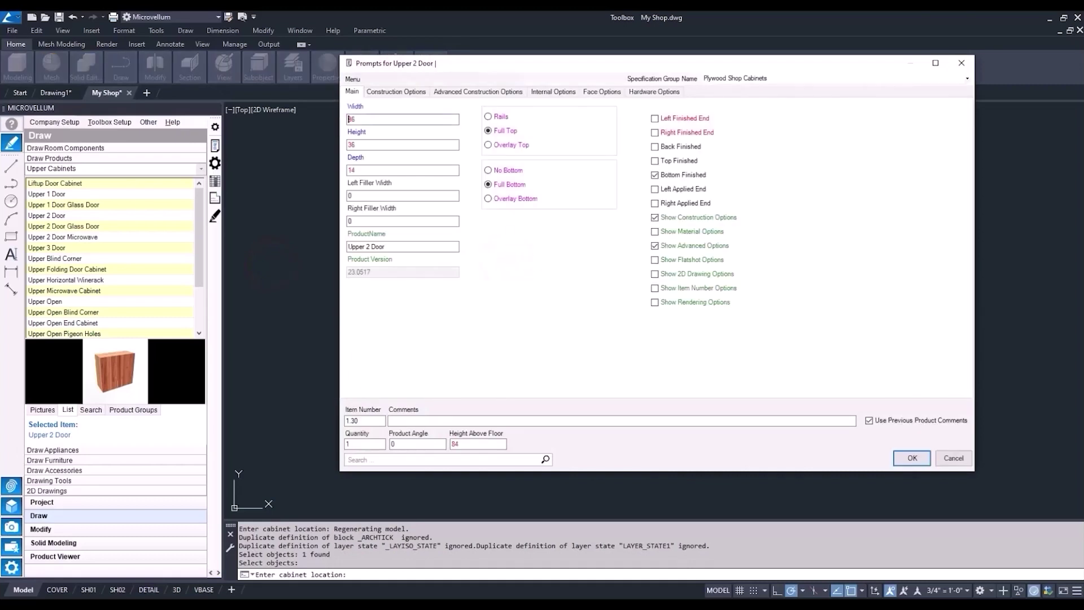
Review the upper cabinet's construction and shelf options, then accept them
click(396, 91)
scroll(395, 226, down, 1)
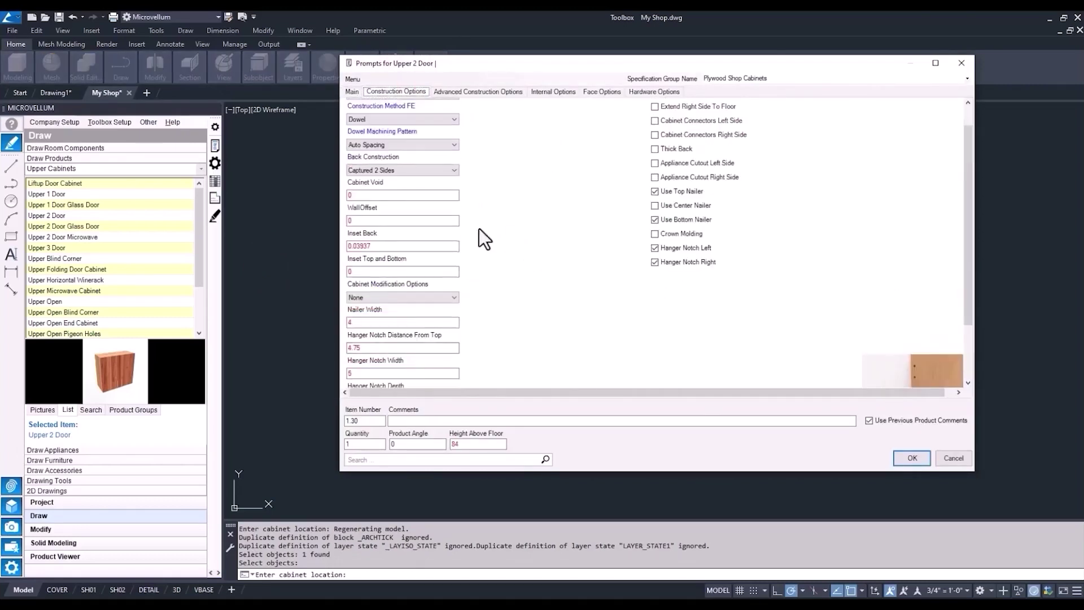
click(548, 94)
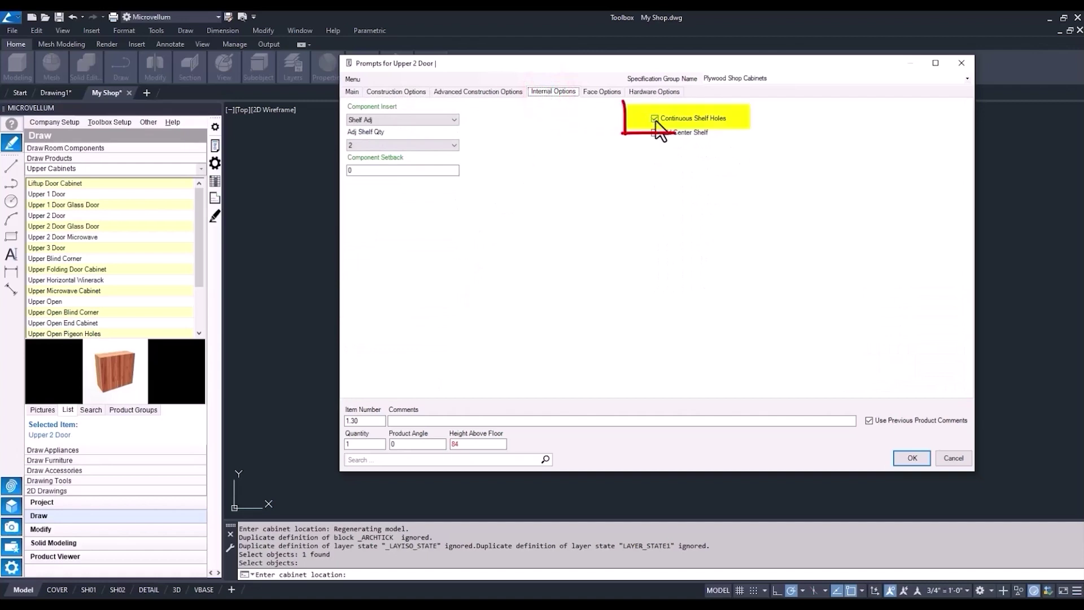
click(910, 458)
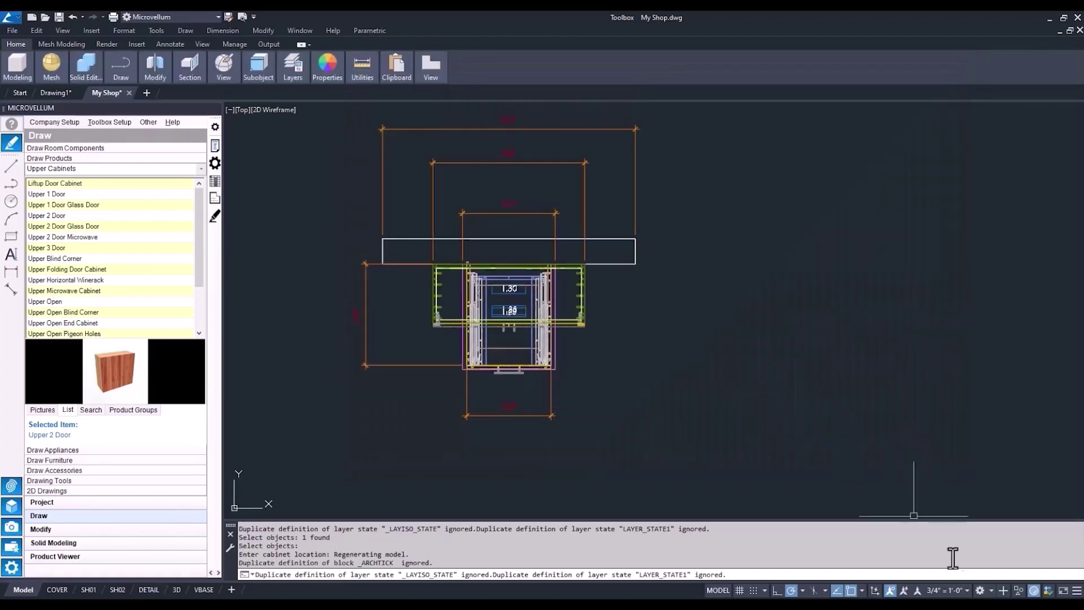
Isolate the wall, countertop and cabinets with a selection window
click(1019, 590)
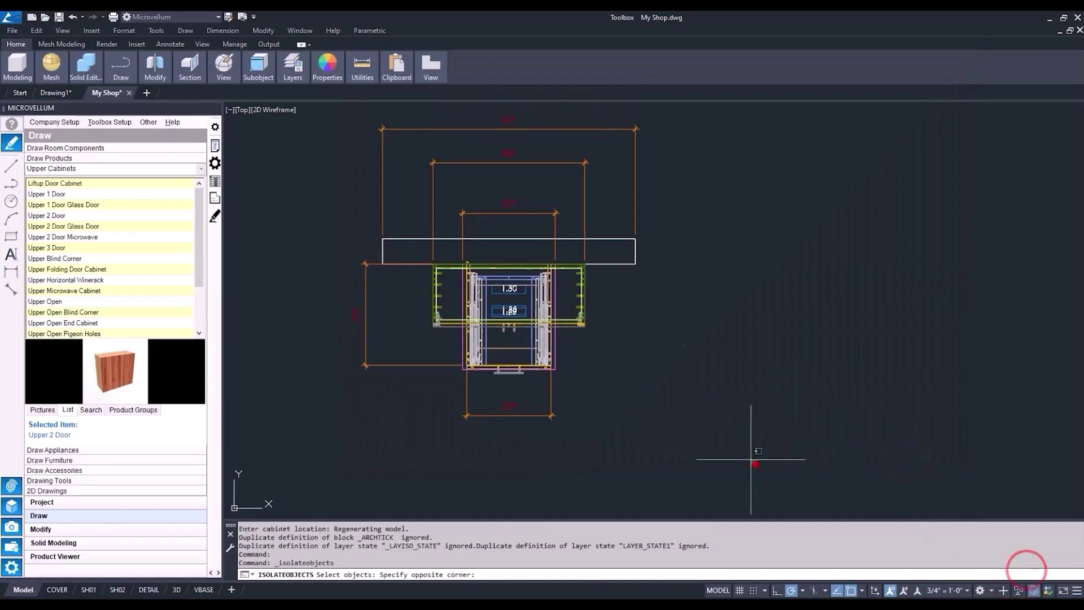
click(756, 464)
click(355, 194)
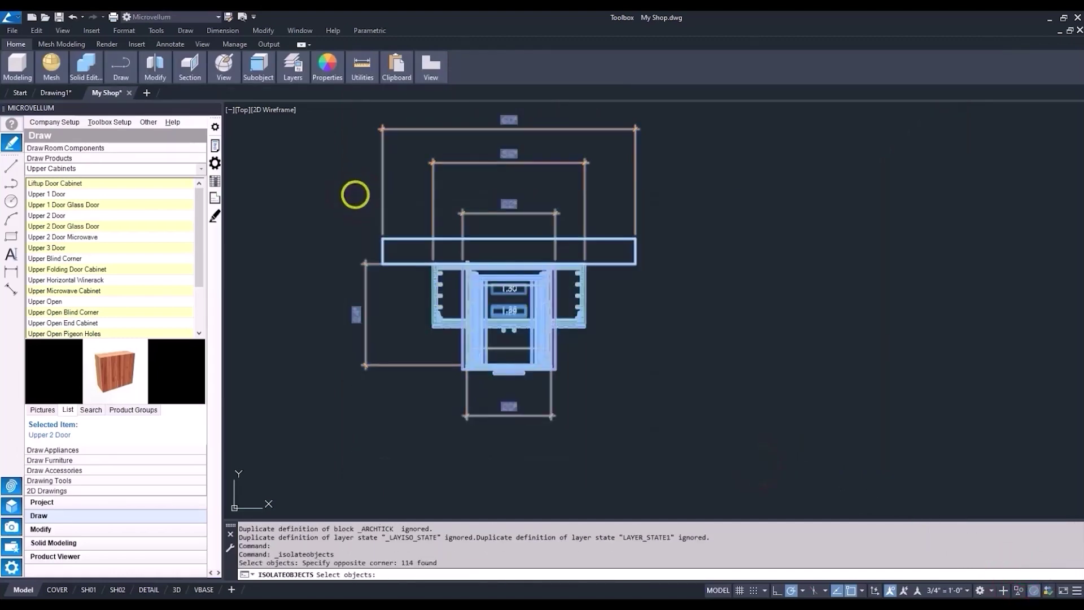
key(Return)
Switch to the SW Isometric view and recentre the cabinets
click(243, 109)
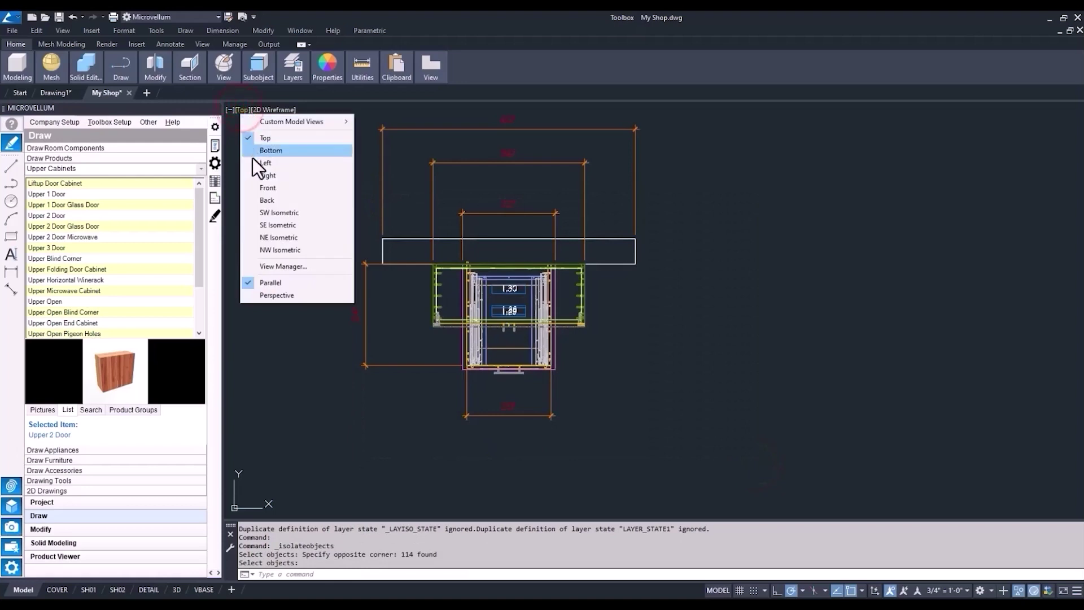
click(265, 211)
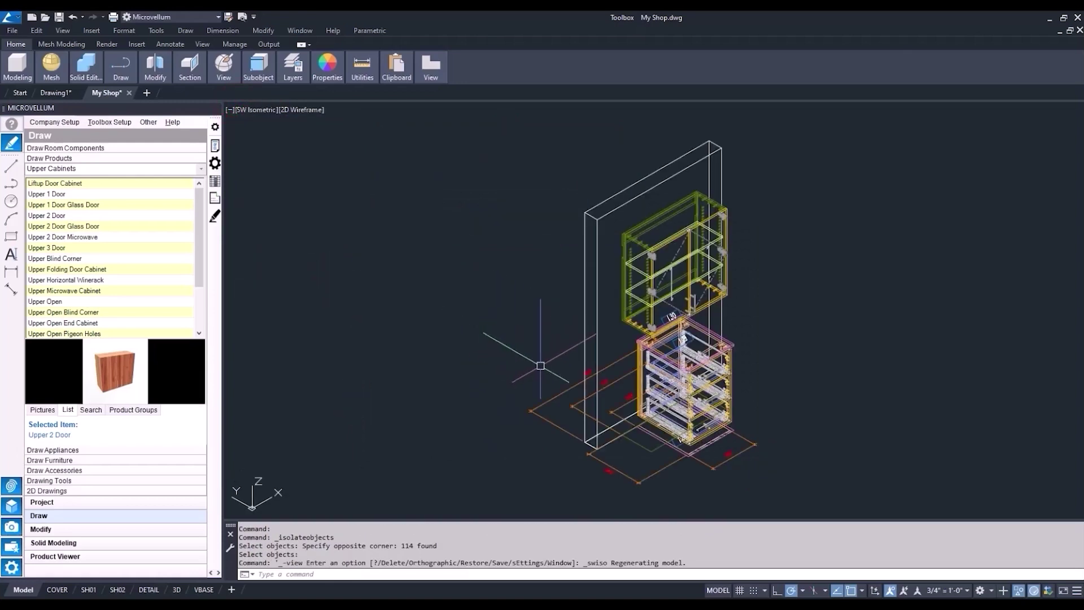
middle_drag(576, 371, 457, 319)
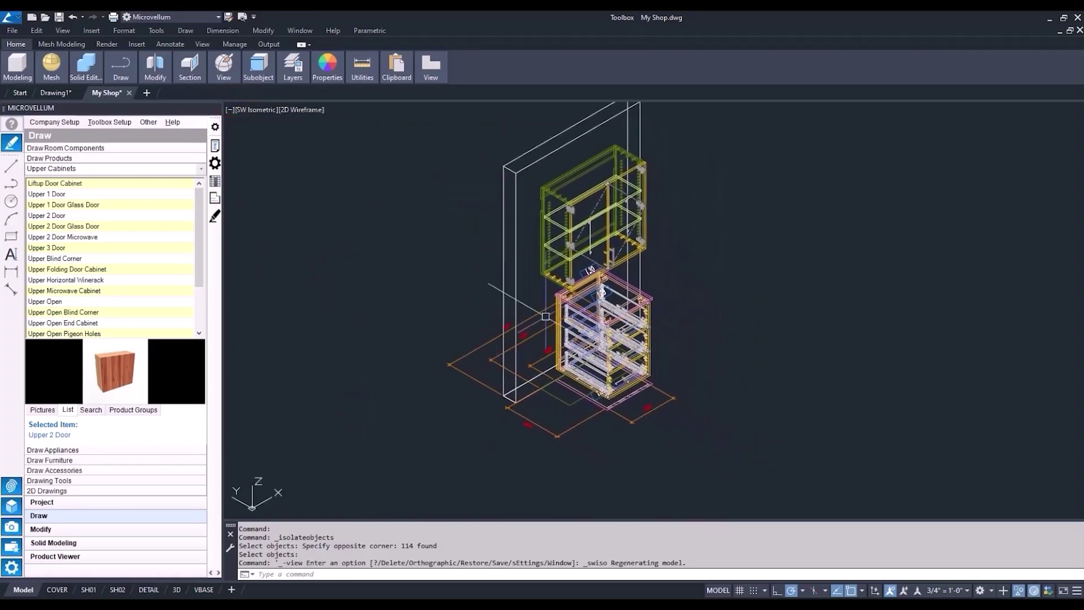
scroll(448, 299, up, 2)
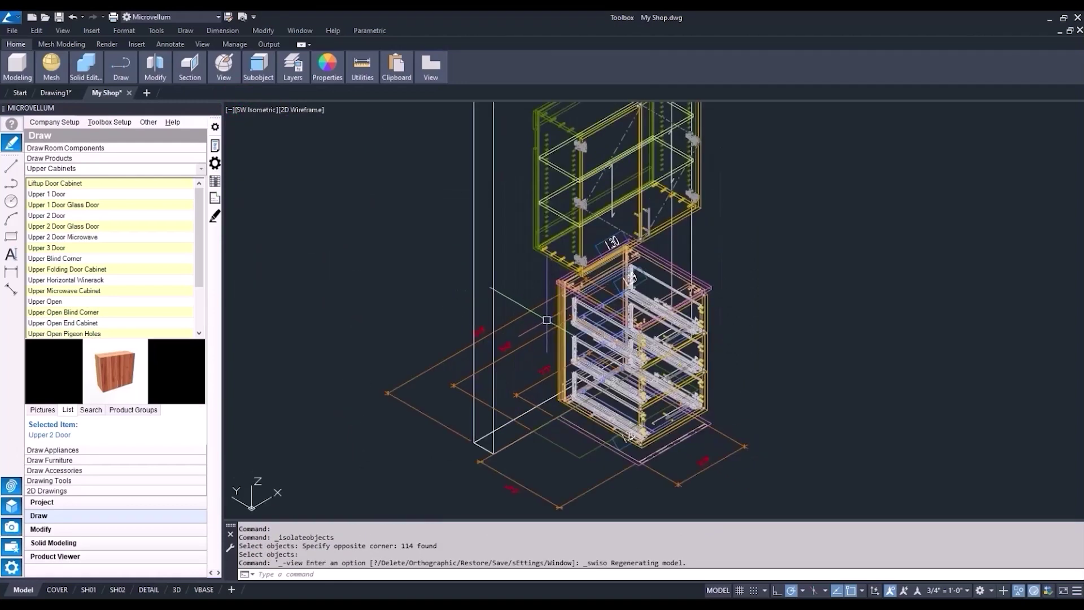
In the left side view, measure from the lower cabinet's top-right corner to the door's top edge
click(261, 109)
click(285, 163)
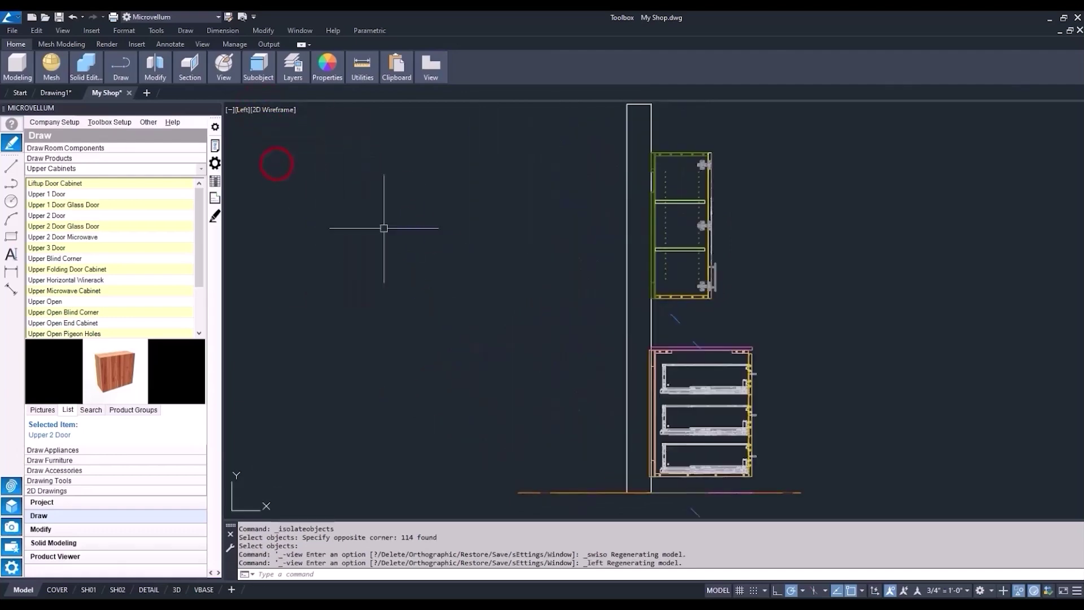
middle_drag(488, 272, 370, 241)
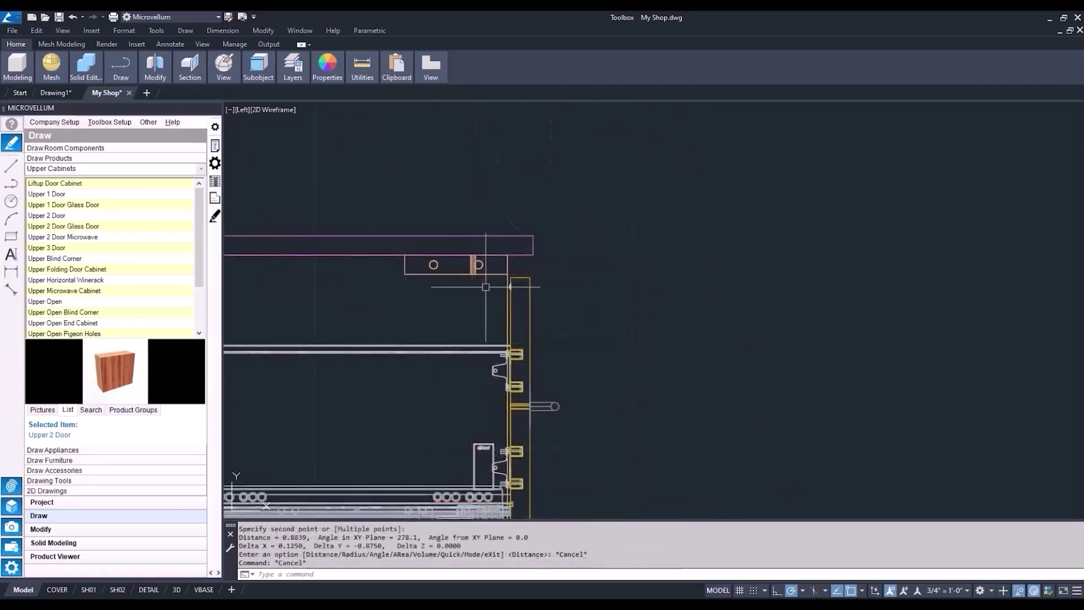
key(Escape)
key(Escape)
text(di)
key(Return)
click(511, 235)
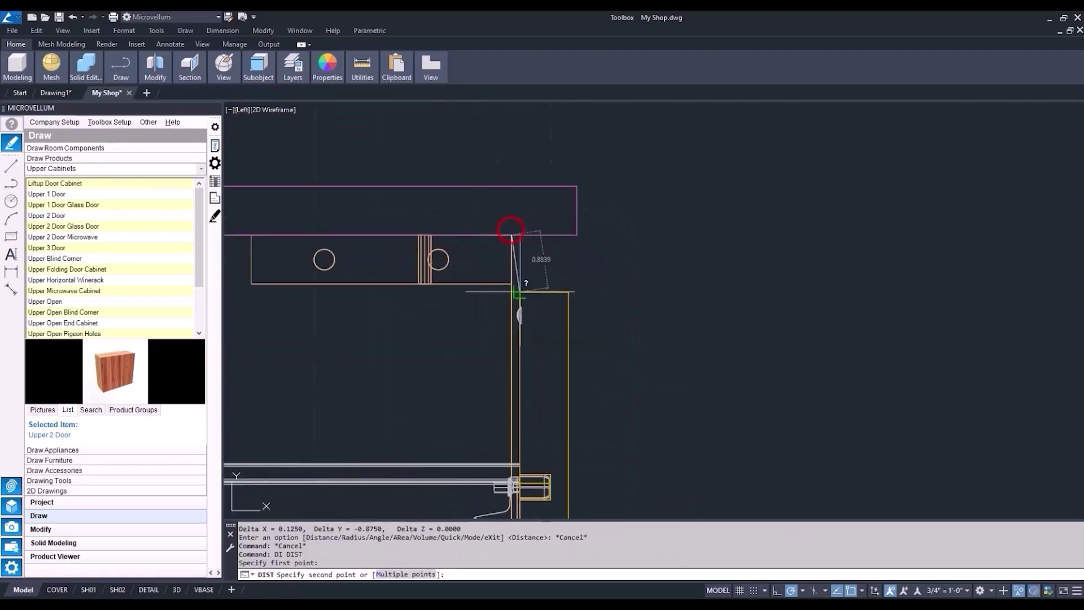
click(518, 288)
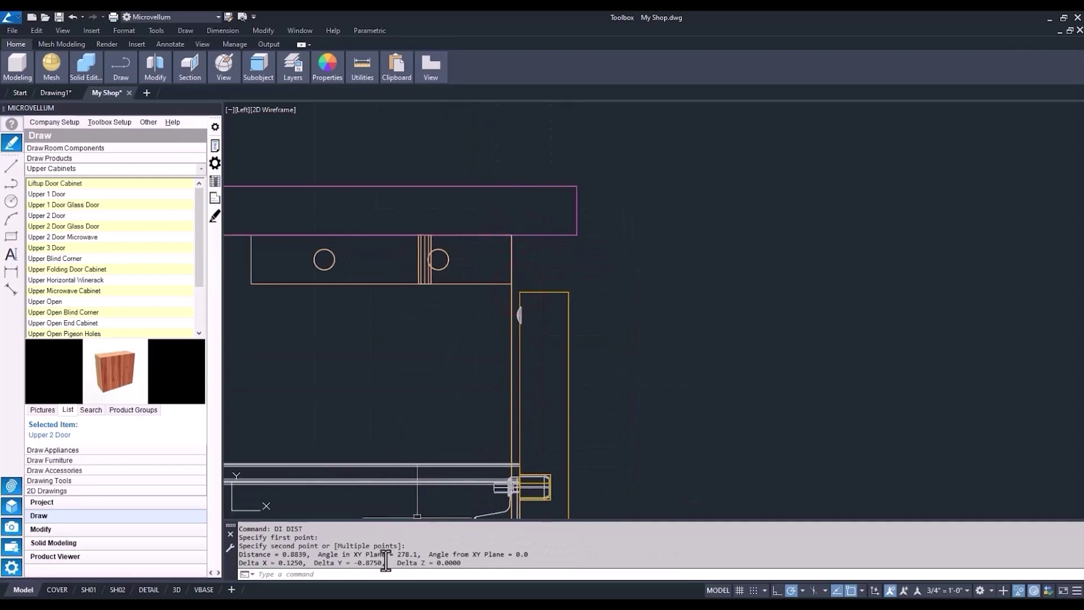
Draw a 0.75 rectangle starting at the cabinet's top-right corner
scroll(460, 273, down, 4)
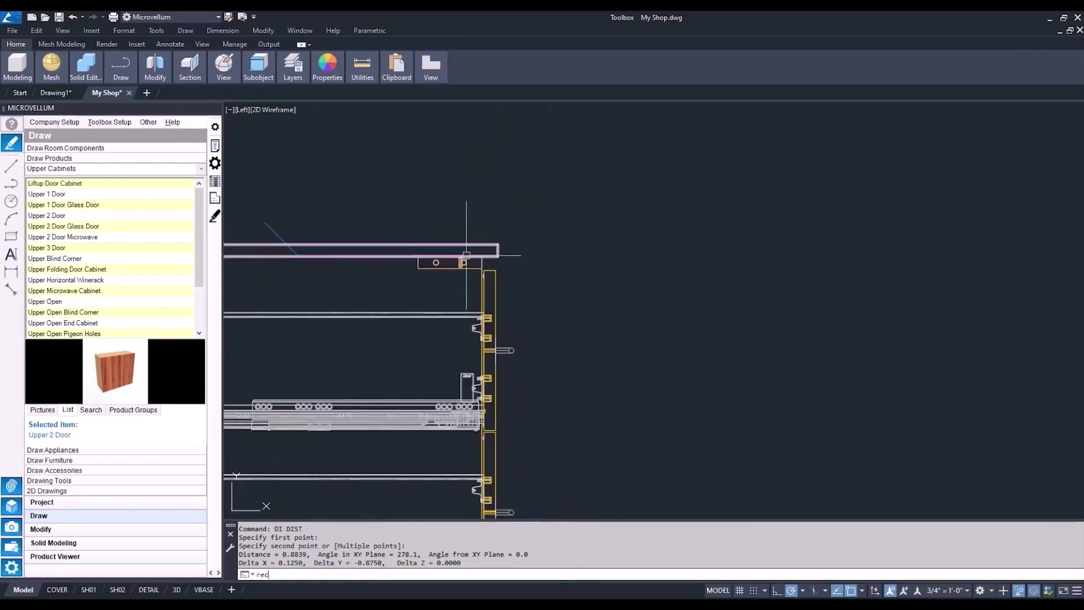
text(rec)
key(Return)
click(504, 258)
scroll(505, 258, up, 2)
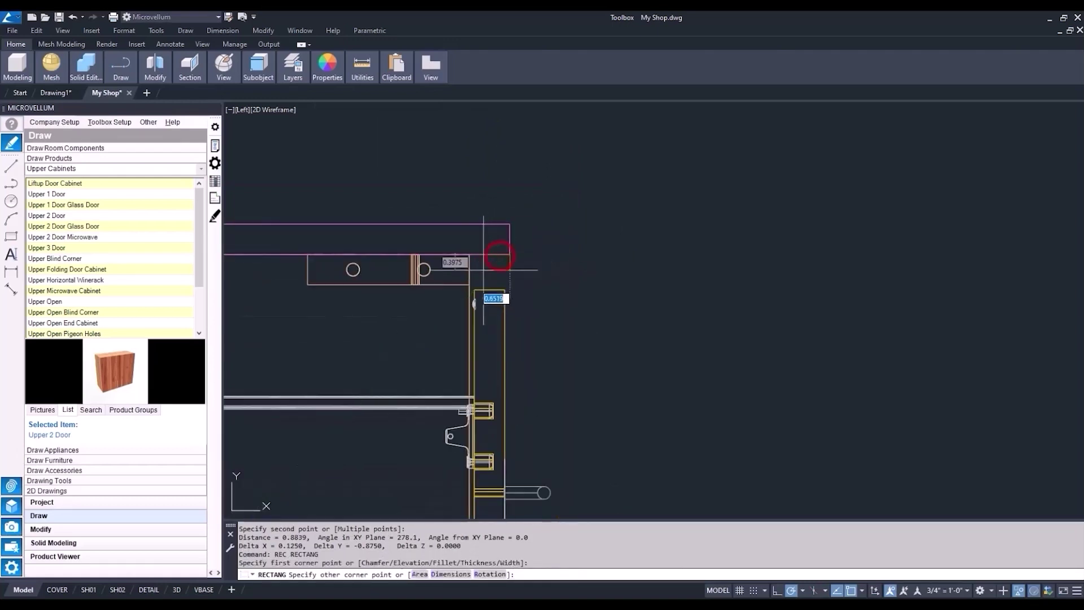
text(.75)
key(Tab)
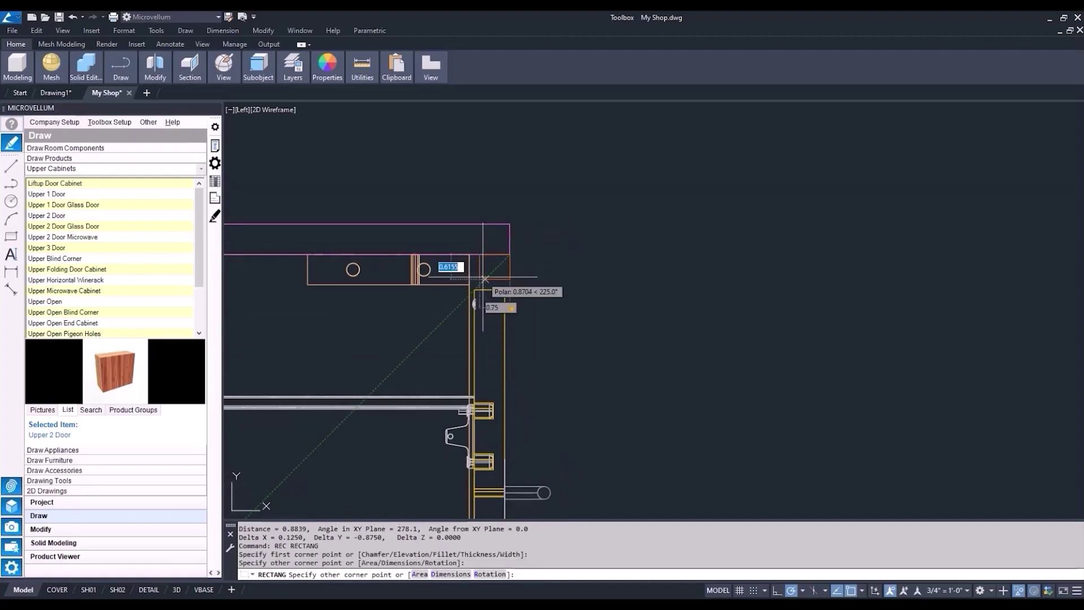
key(Return)
Match properties from the new rectangle, then delete the temporary rectangle
text(ma)
key(Return)
click(505, 226)
scroll(548, 288, down, 5)
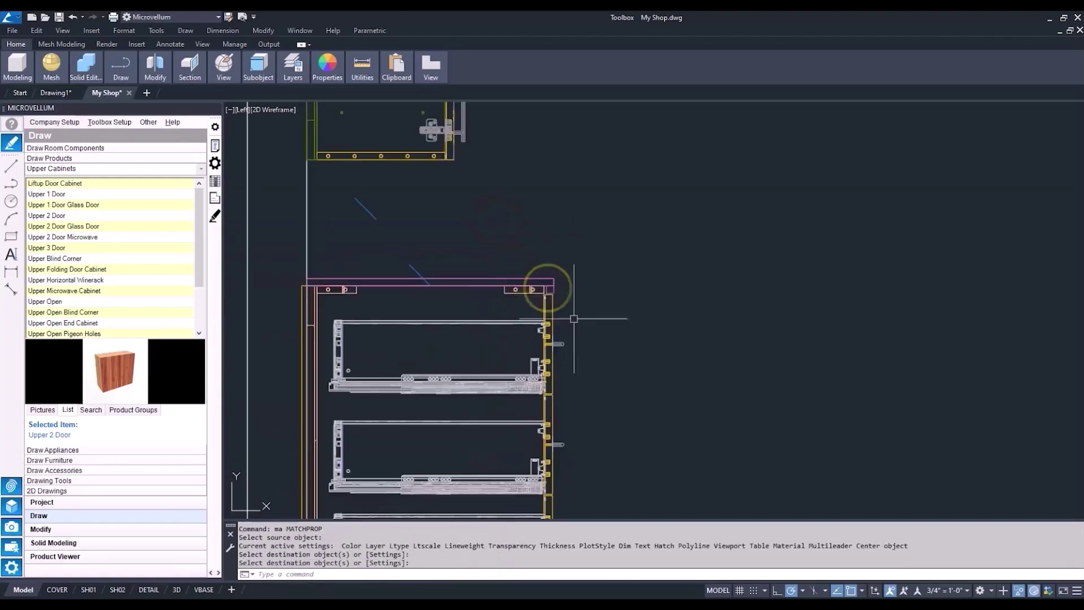
middle_drag(584, 337, 570, 282)
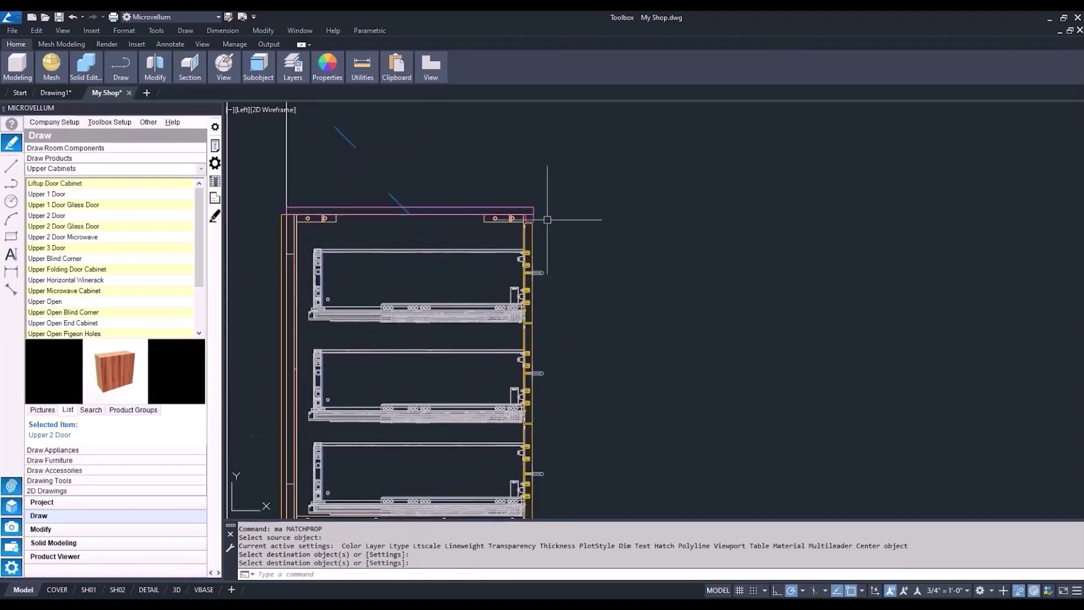
key(Return)
key(Delete)
Measure the 5.0000 vertical distance between two corners of the upper cabinet with DIST
scroll(562, 235, down, 3)
scroll(570, 266, down, 2)
middle_drag(566, 245, 564, 366)
scroll(513, 259, up, 5)
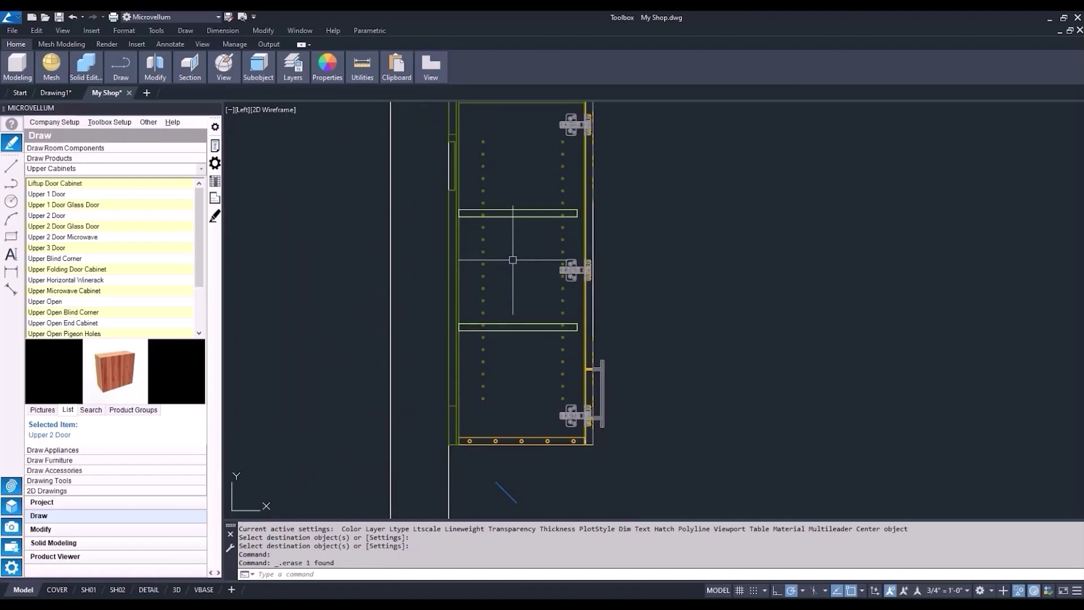
scroll(446, 259, up, 7)
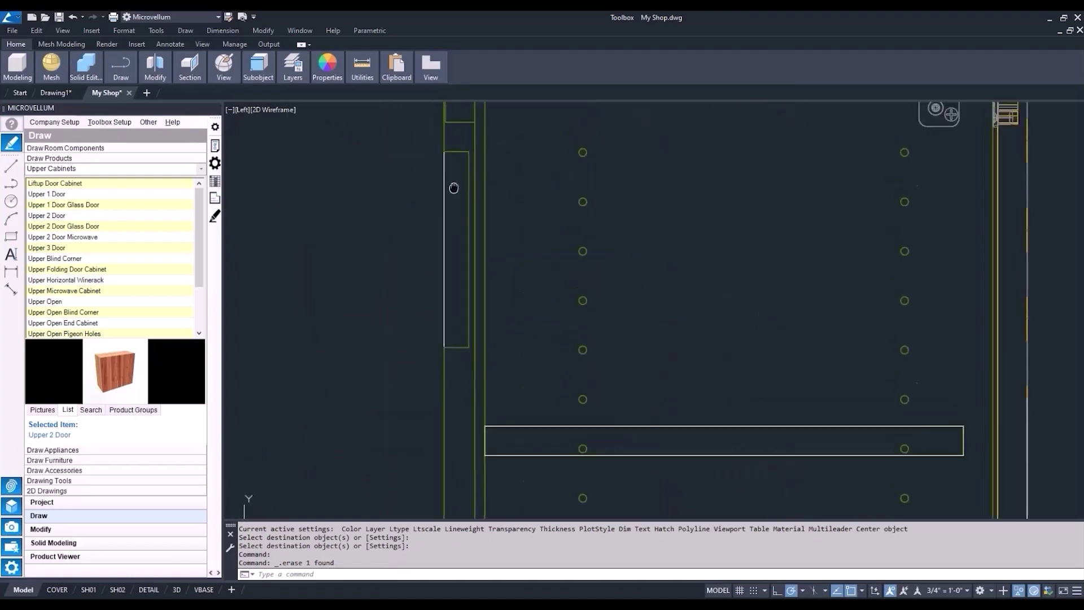
text(di)
key(Return)
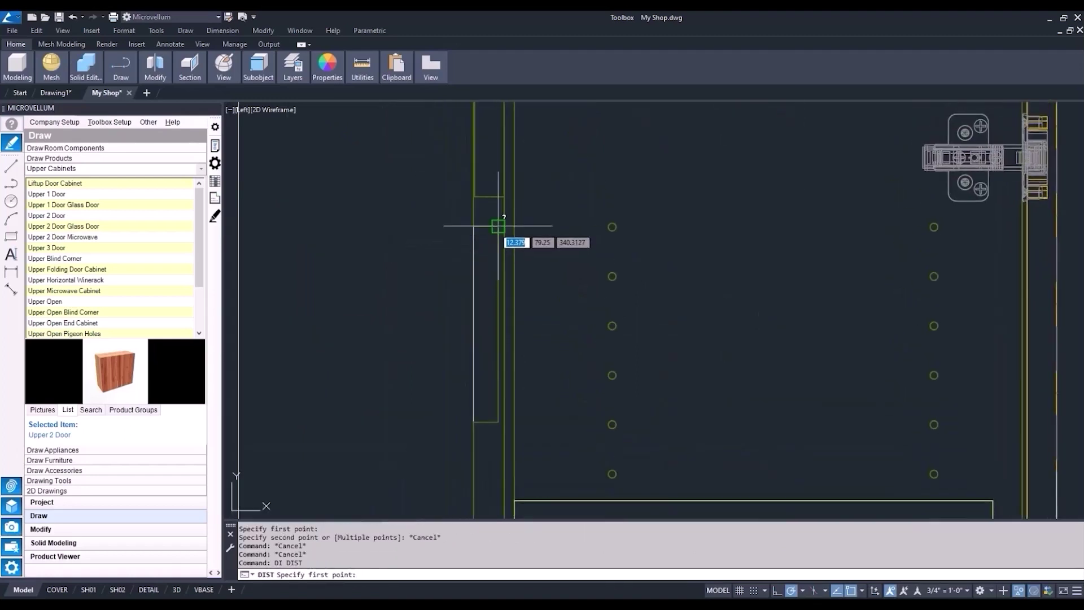
click(492, 228)
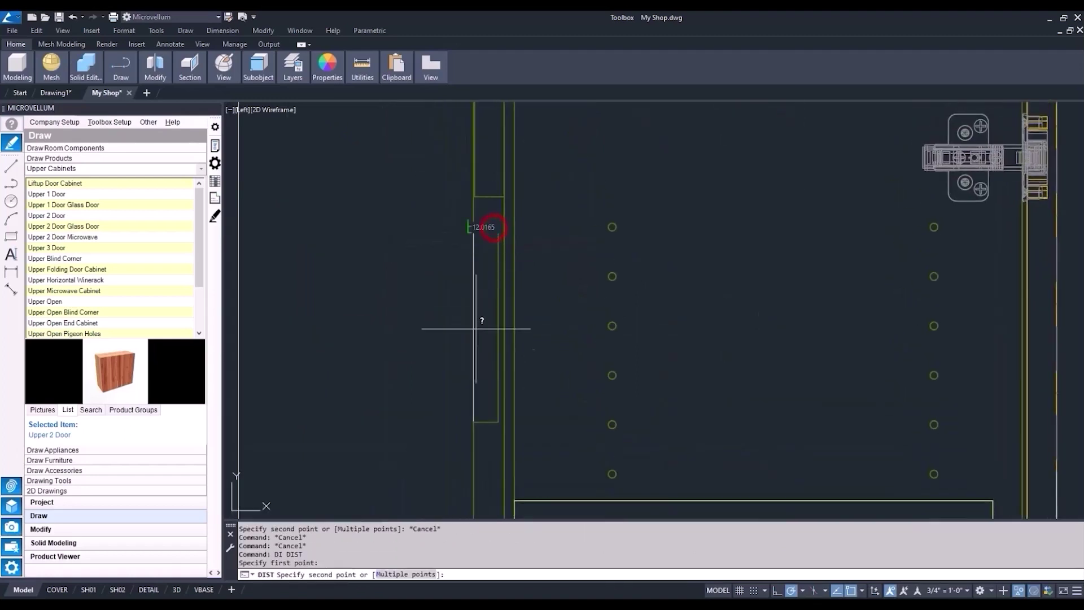
click(498, 421)
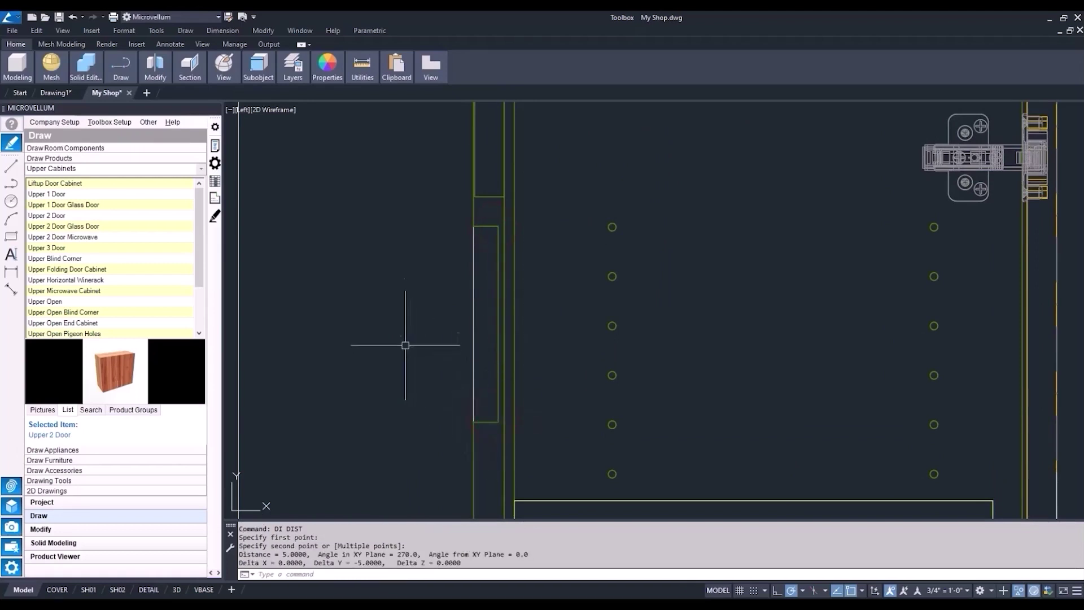
Open Project Specification Groups from Toolbox Setup
scroll(393, 288, down, 4)
scroll(393, 288, down, 3)
middle_drag(392, 279, 452, 165)
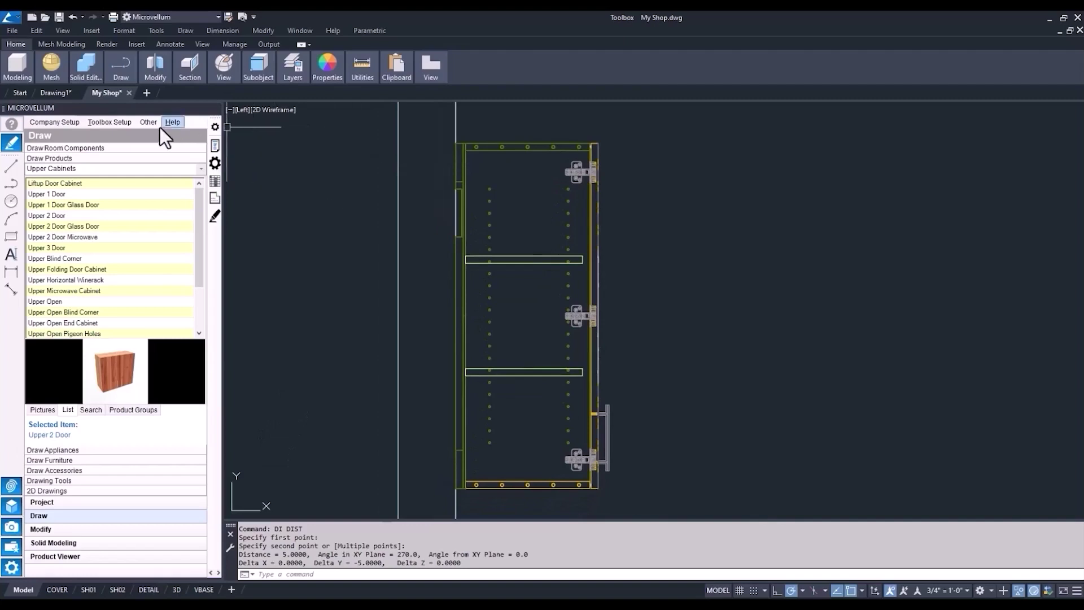
click(114, 121)
click(123, 189)
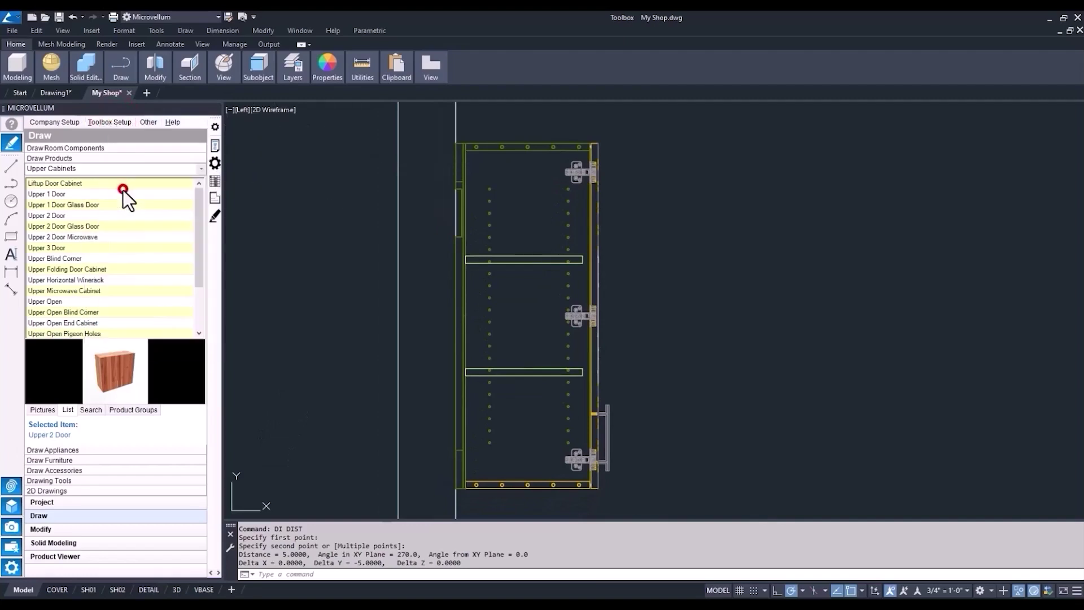
Open the group's Library Construction settings and expand Shelf Settings > Shelf Hole Configuration
click(400, 86)
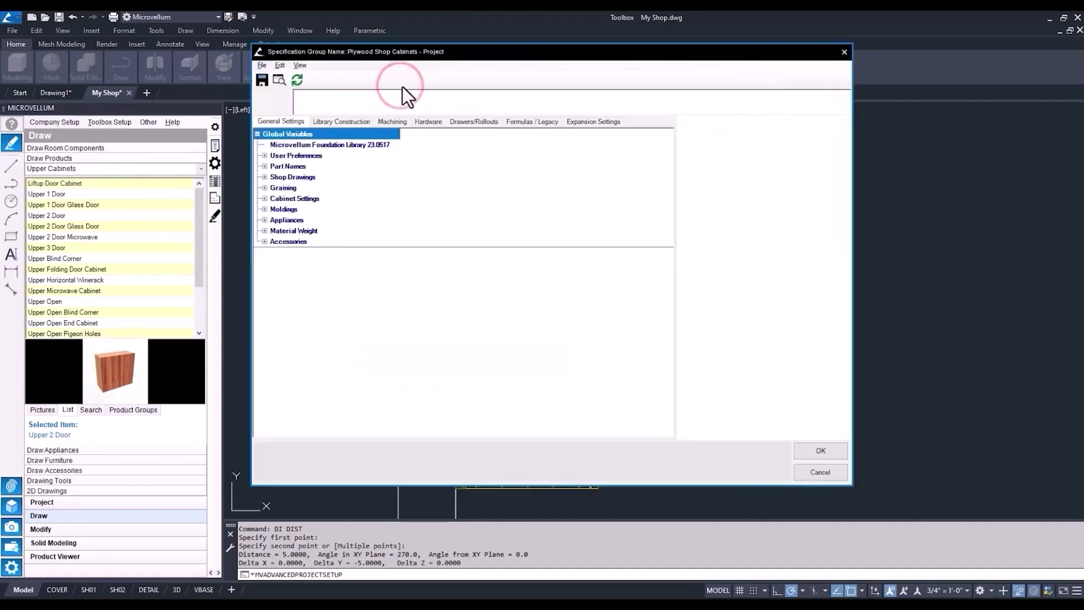
click(343, 121)
click(264, 167)
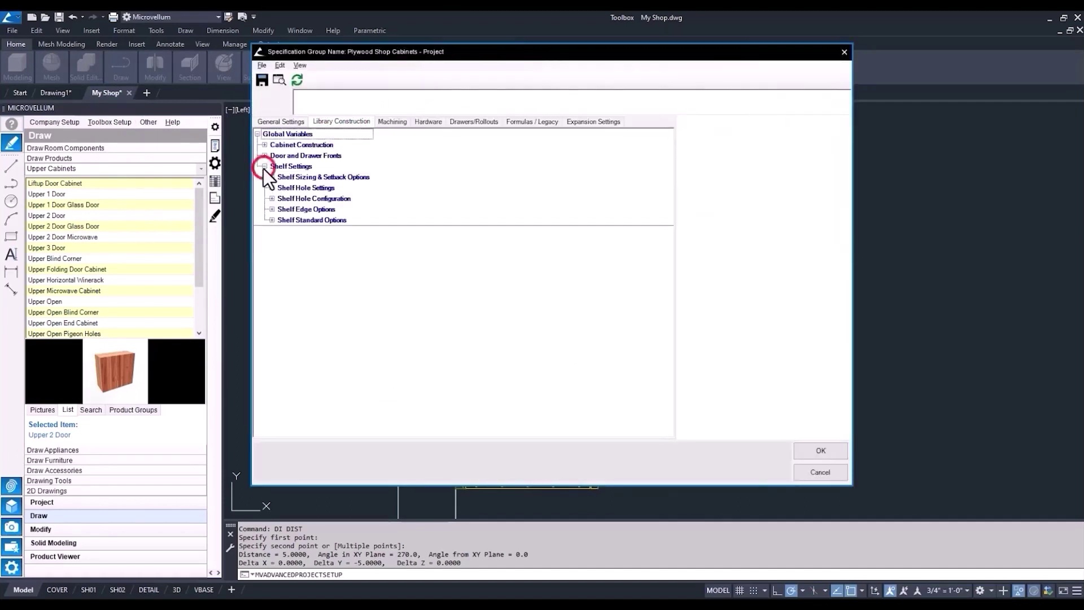
click(272, 188)
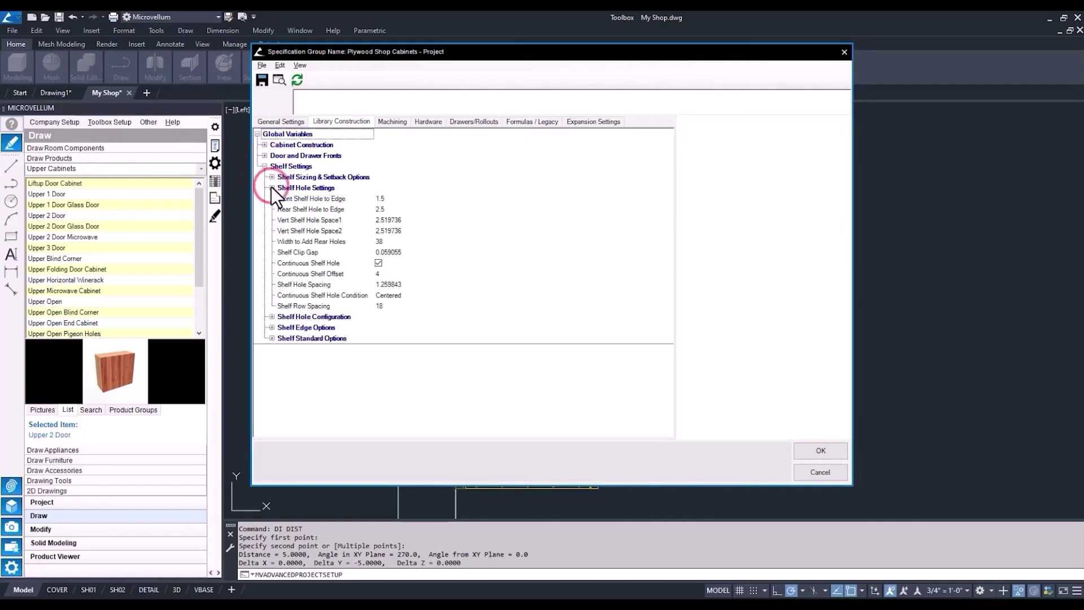
click(378, 262)
click(271, 188)
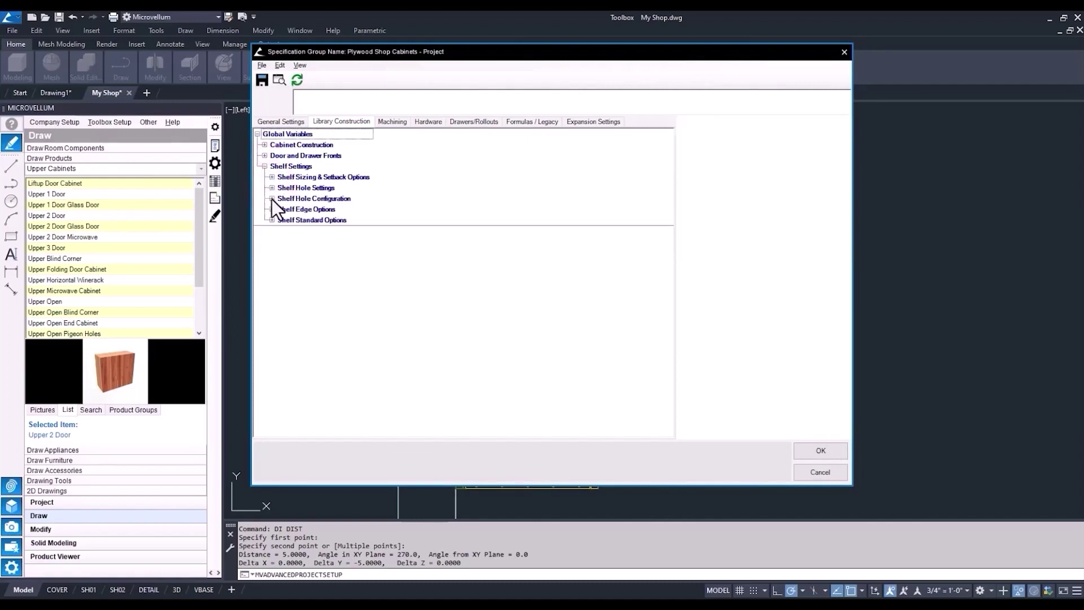
click(271, 199)
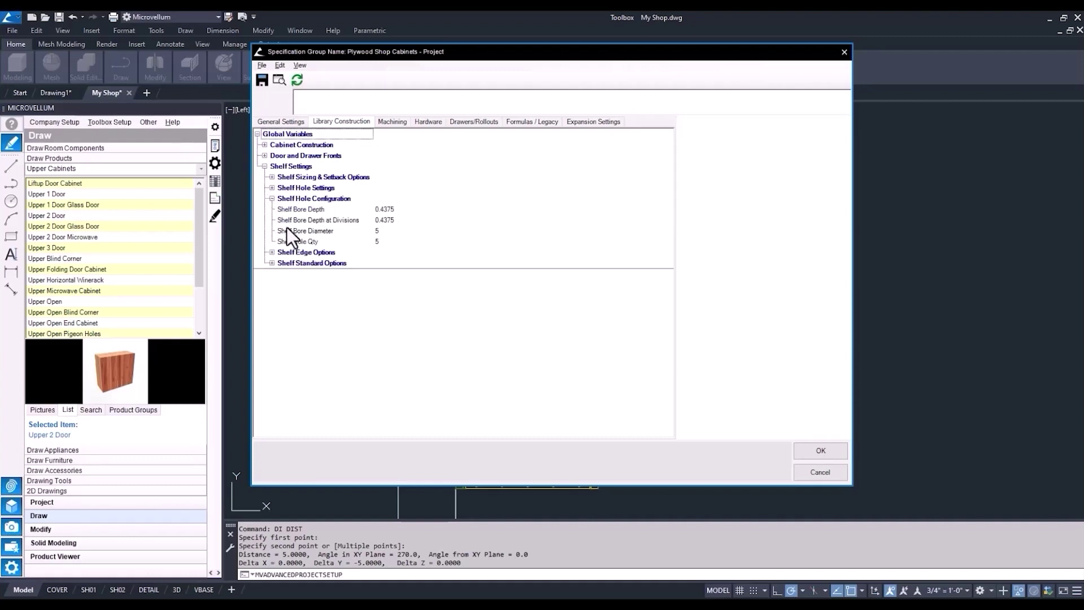
Set Shelf Hole Qty to 3 and Shelf Bore Diameter to 7, then save the settings
click(295, 242)
click(375, 242)
click(308, 100)
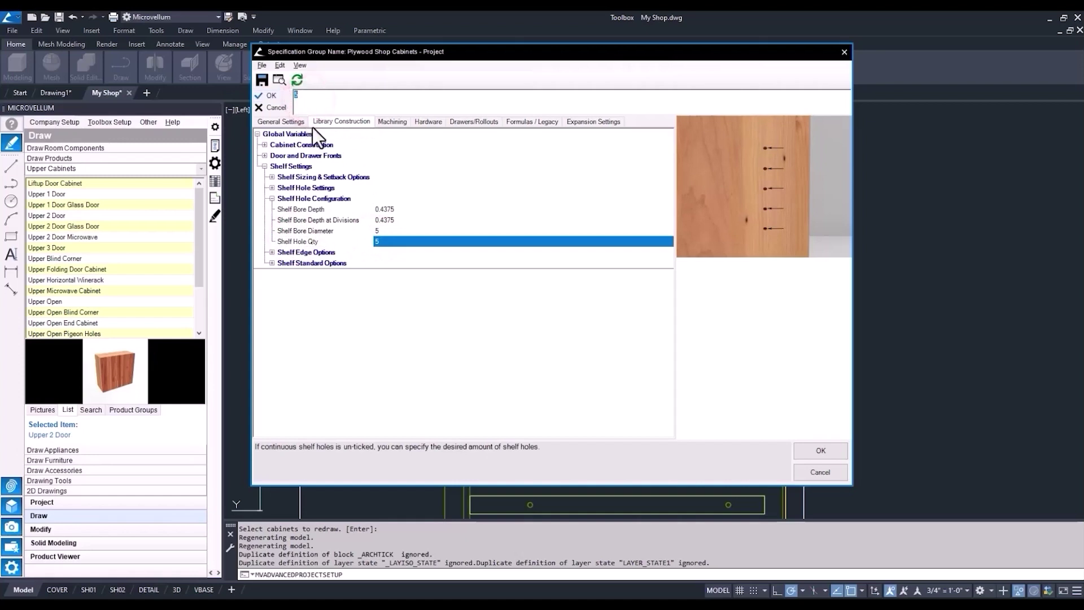
click(321, 230)
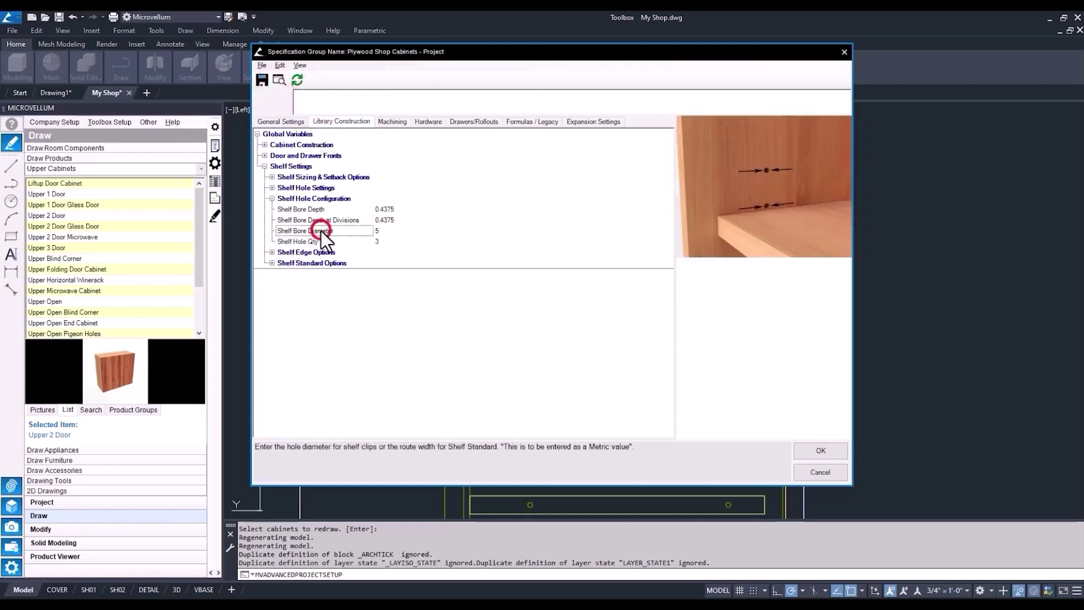
click(376, 229)
click(299, 95)
text(7)
click(277, 96)
click(814, 450)
Redraw the upper cabinet with Redraw Selected Products
click(830, 72)
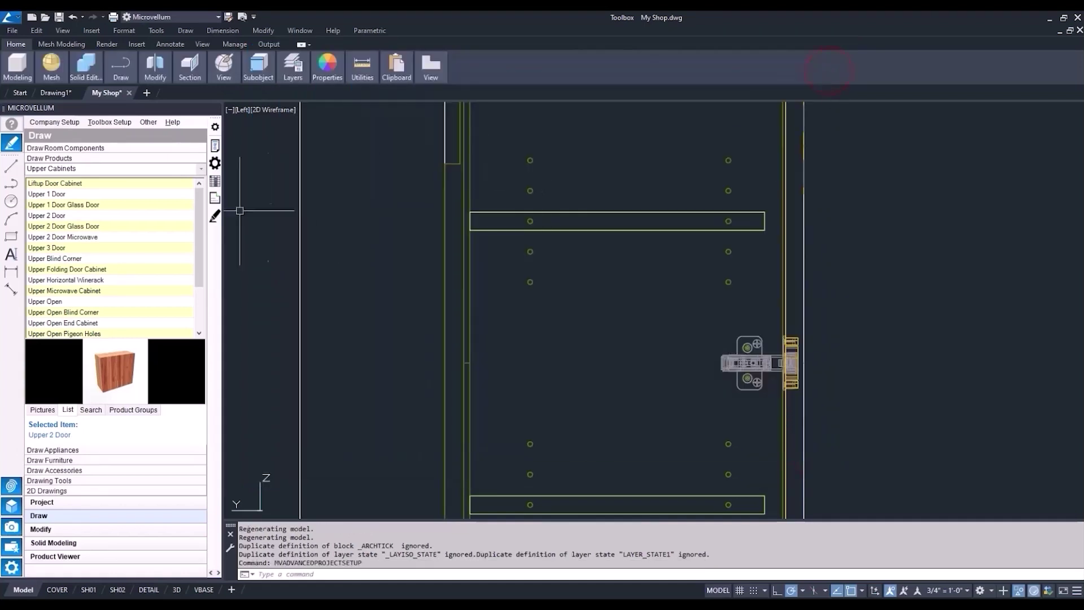
click(214, 217)
click(493, 231)
key(Return)
click(572, 339)
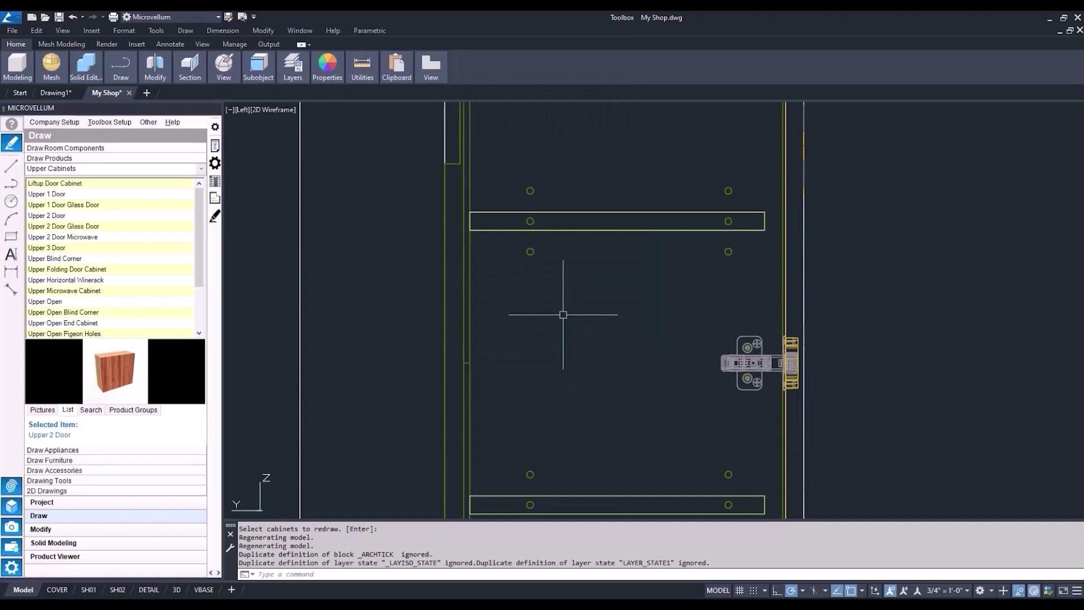
Switch to the SW Isometric view and shift the model left
scroll(565, 316, down, 2)
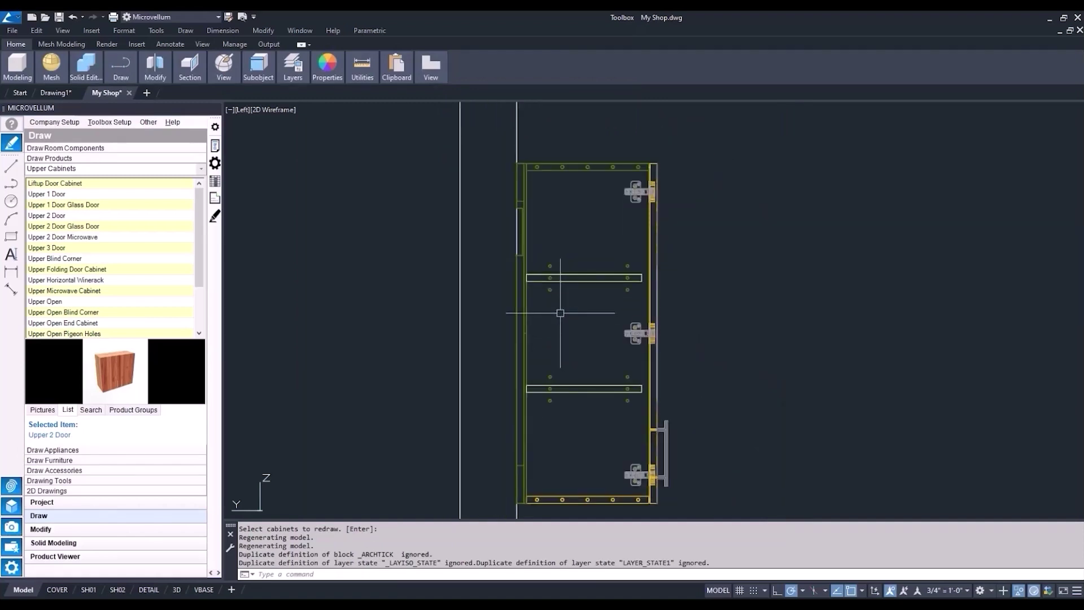
scroll(560, 313, down, 4)
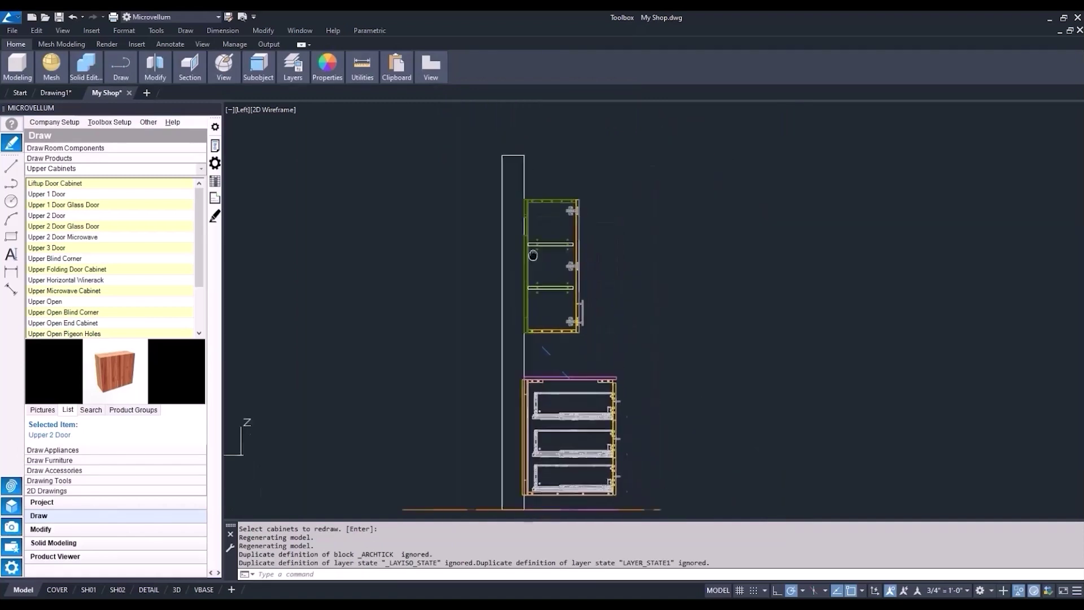
click(236, 110)
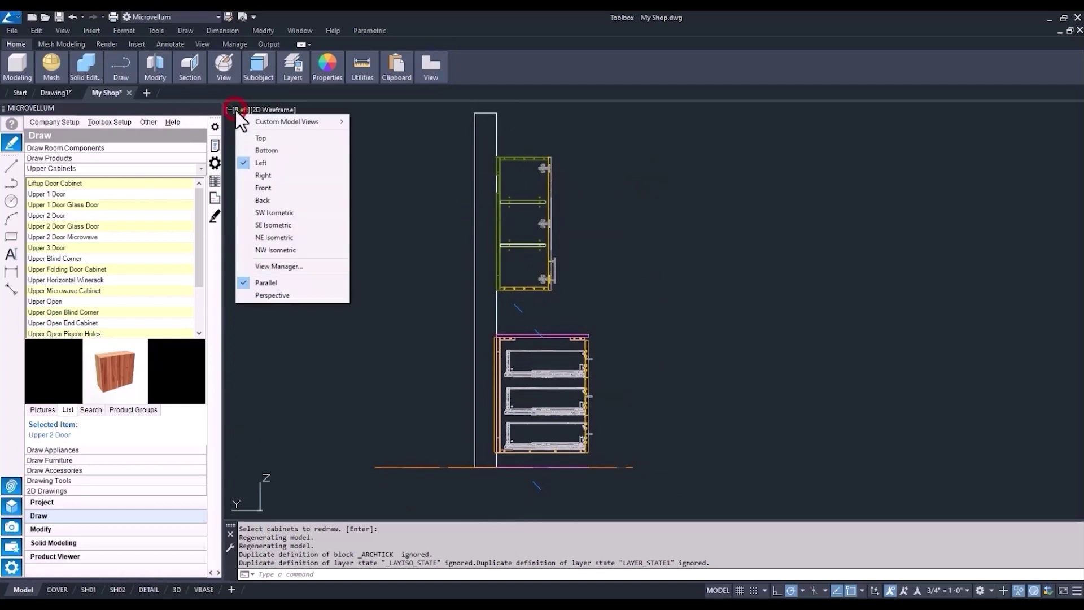
click(264, 212)
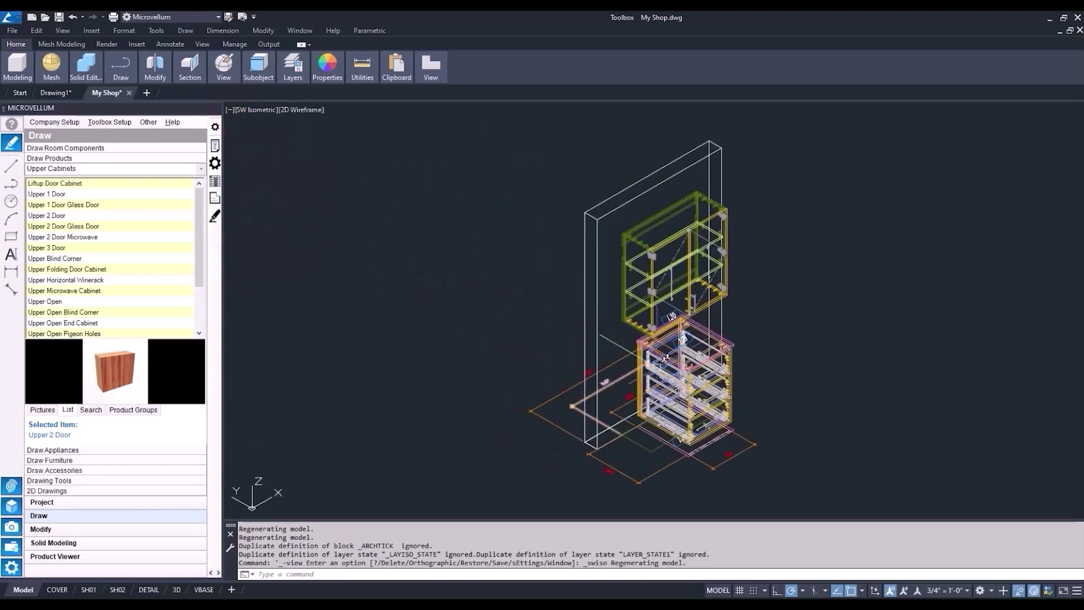
middle_drag(633, 238, 531, 221)
scroll(530, 222, up, 8)
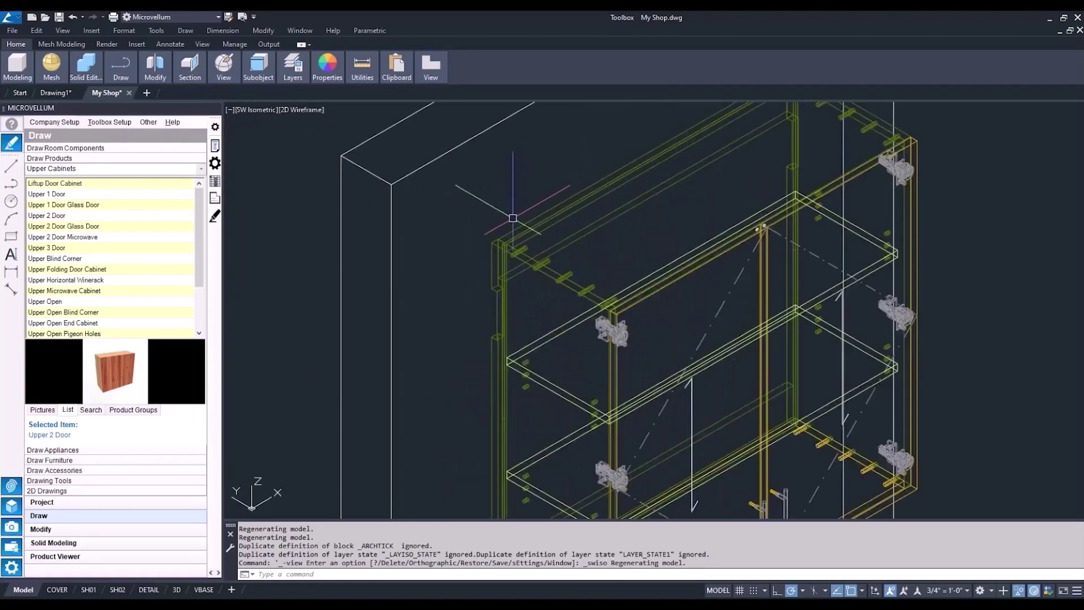
Measure the 0.7500 distance at the upper cabinet's corner
text(i)
key(Return)
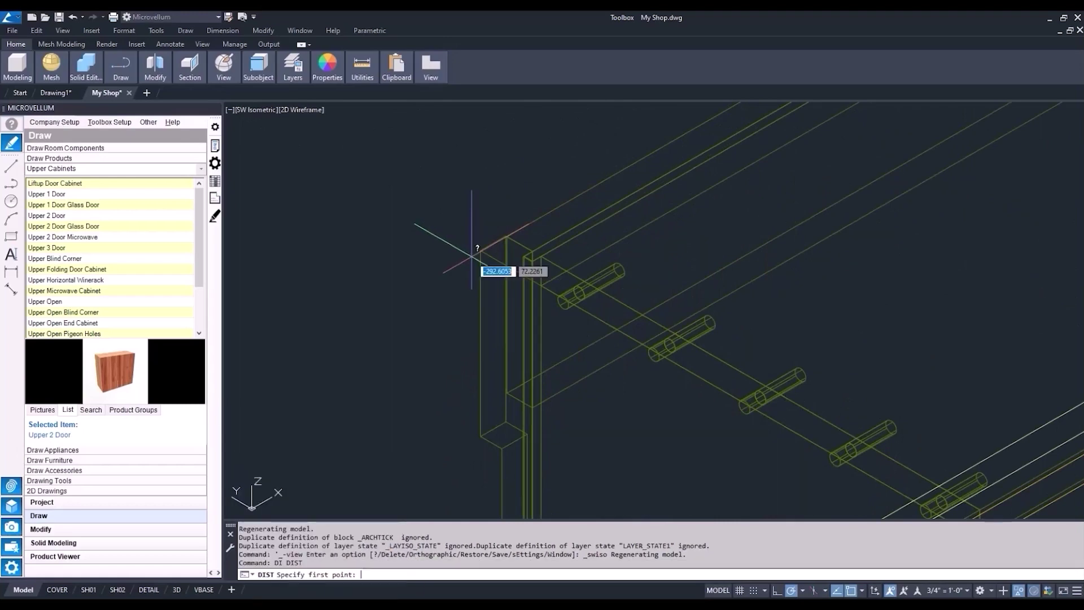
click(478, 251)
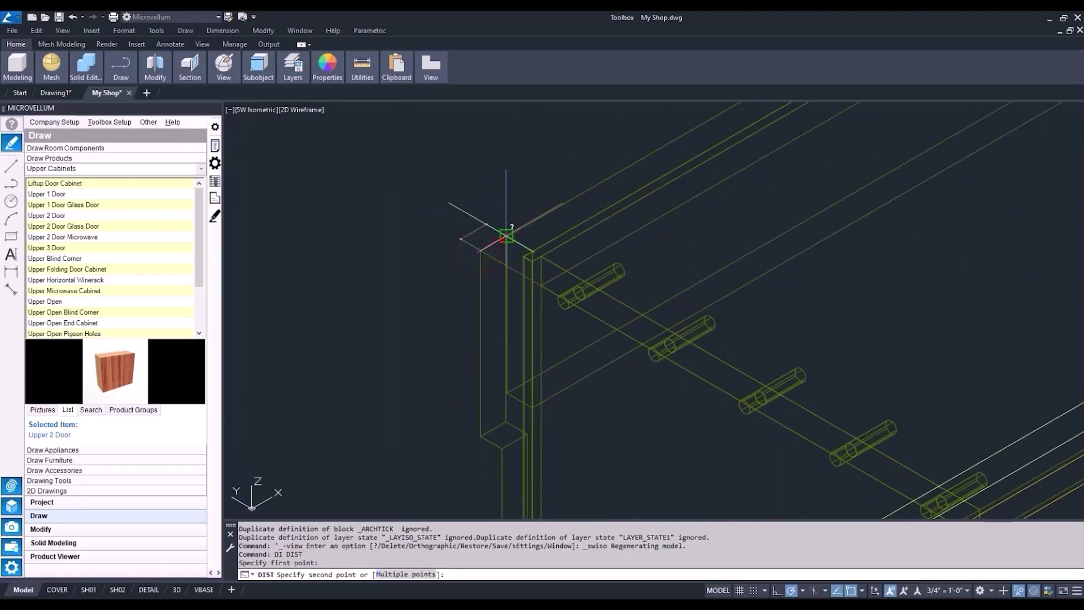
click(502, 240)
scroll(502, 240, down, 8)
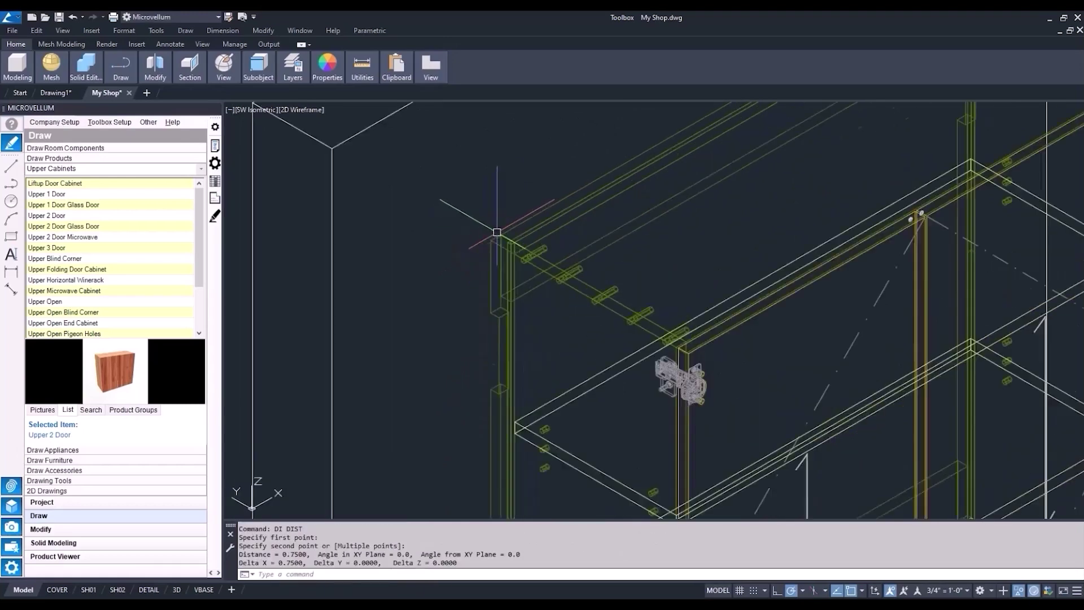
scroll(489, 235, down, 3)
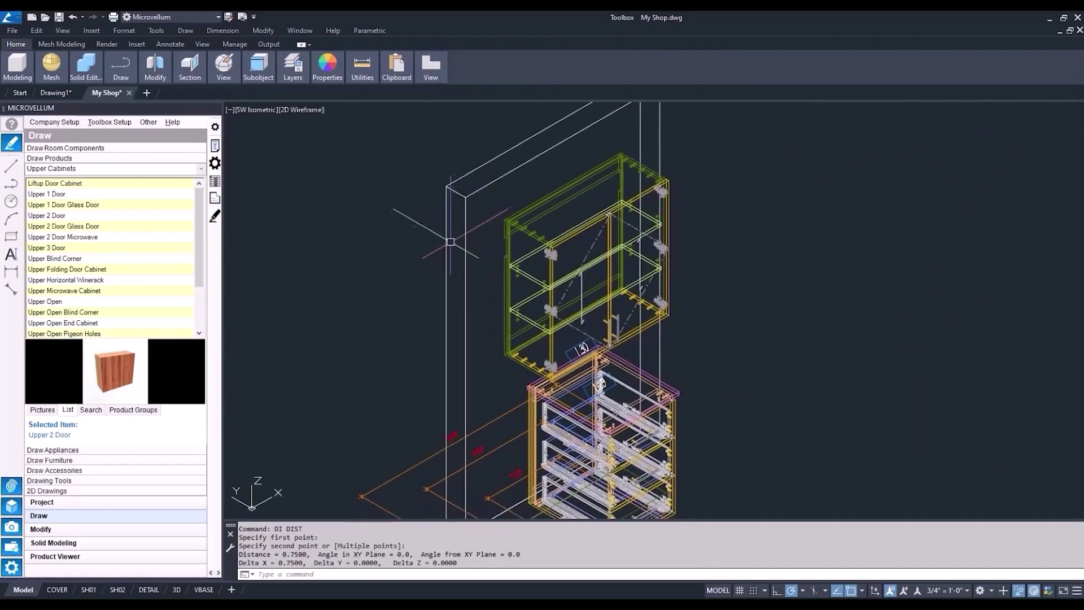
Open Project Specification Groups and show the Plywood Shop Cabinets cut-part materials
click(96, 122)
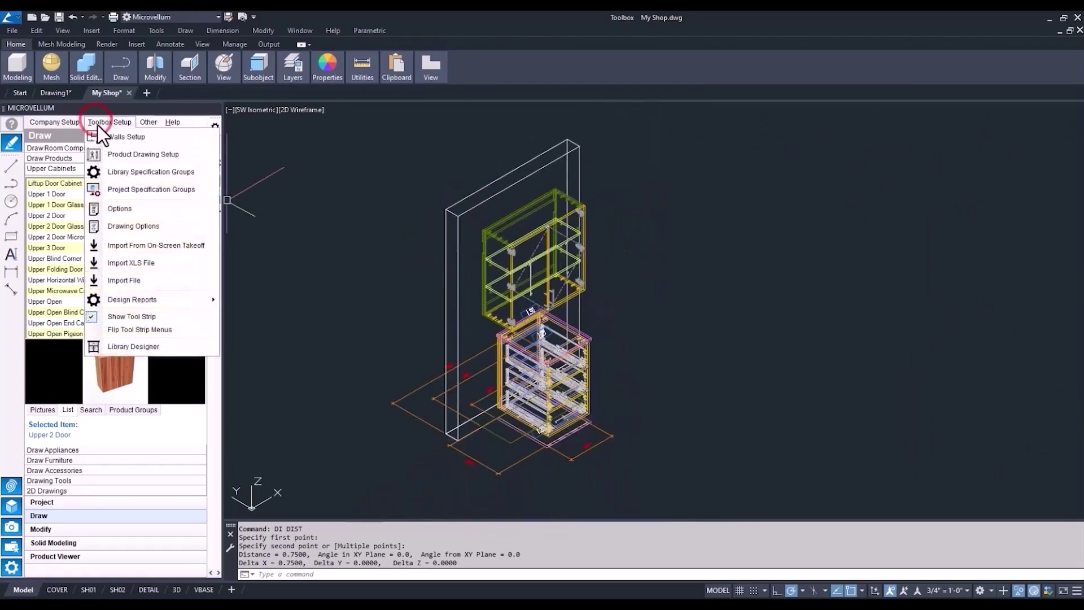
click(122, 189)
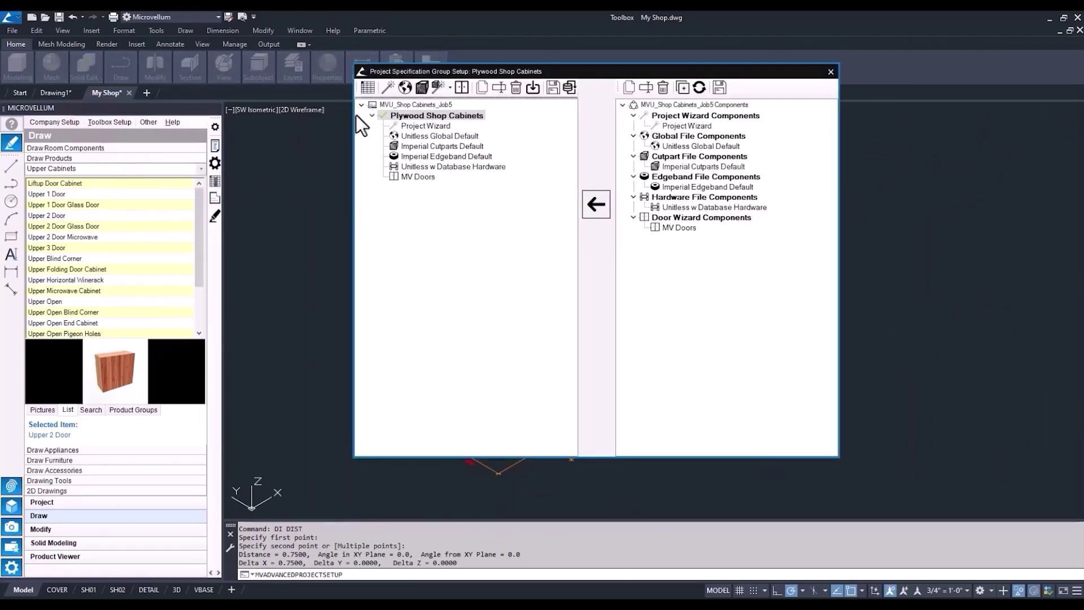
click(421, 85)
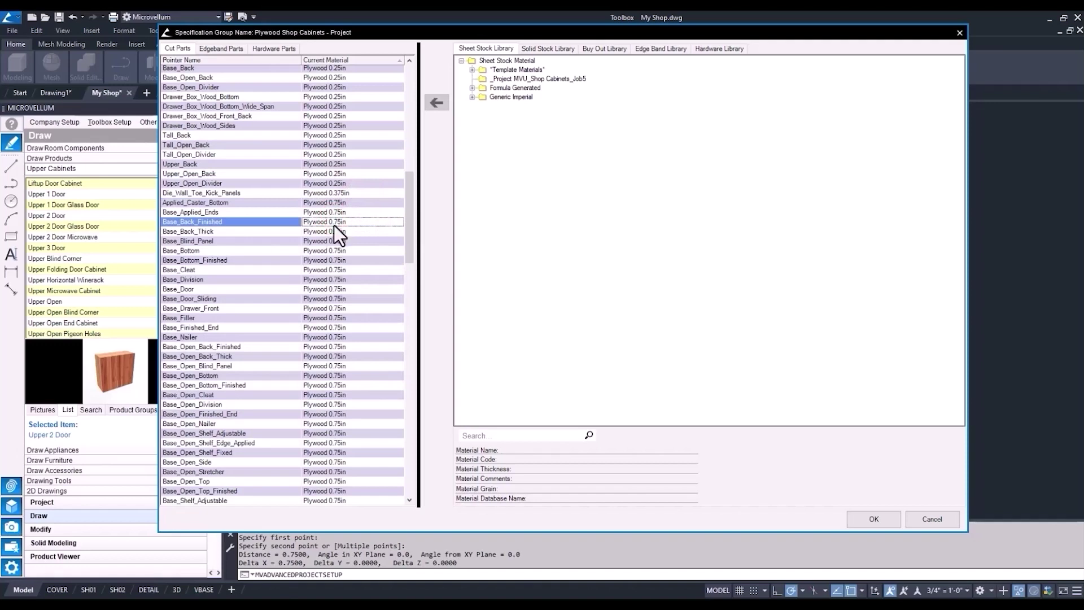
Locate Base_Bottom's current material, Plywood 0.75in, in the sheet stock library
click(333, 249)
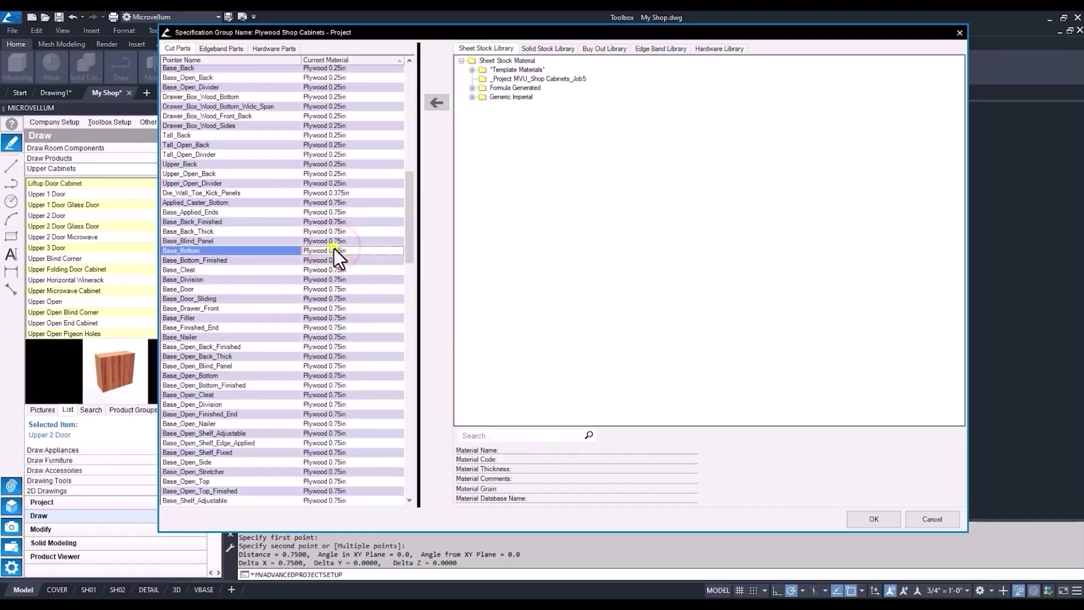
right_click(334, 249)
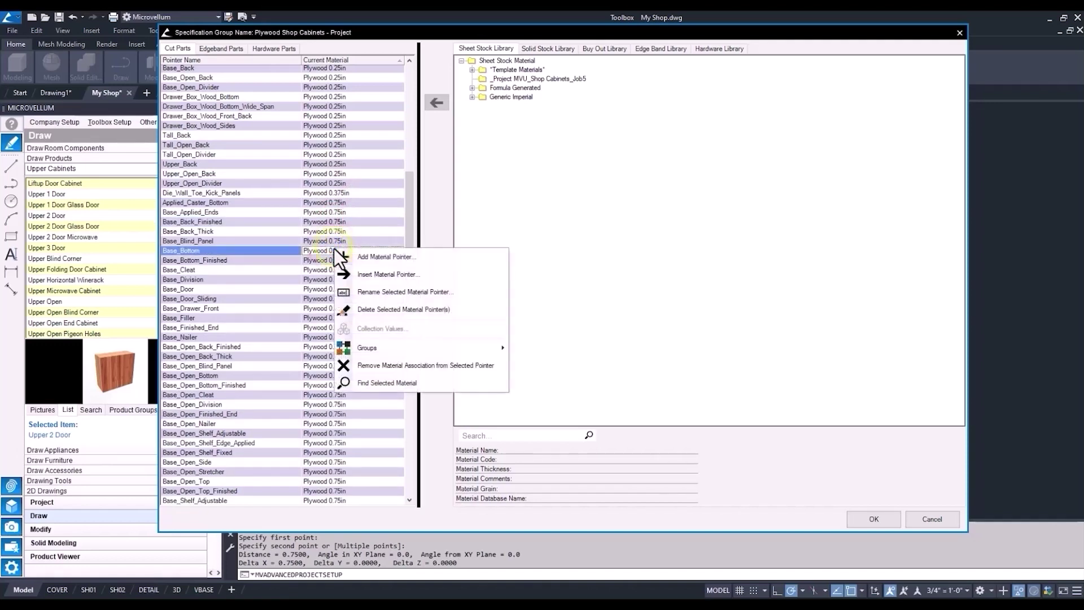
click(392, 382)
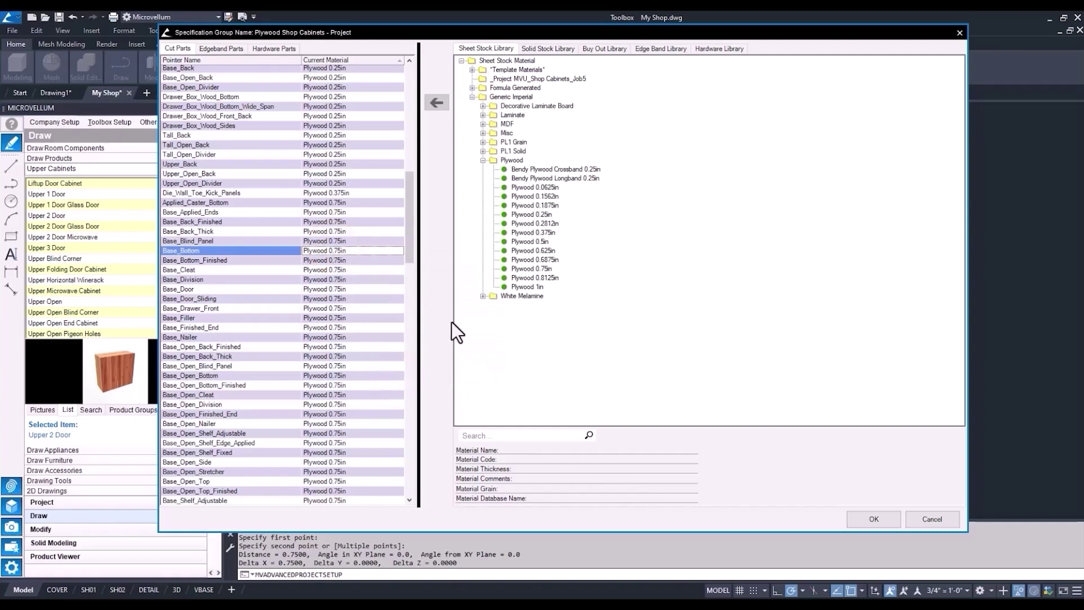
click(528, 268)
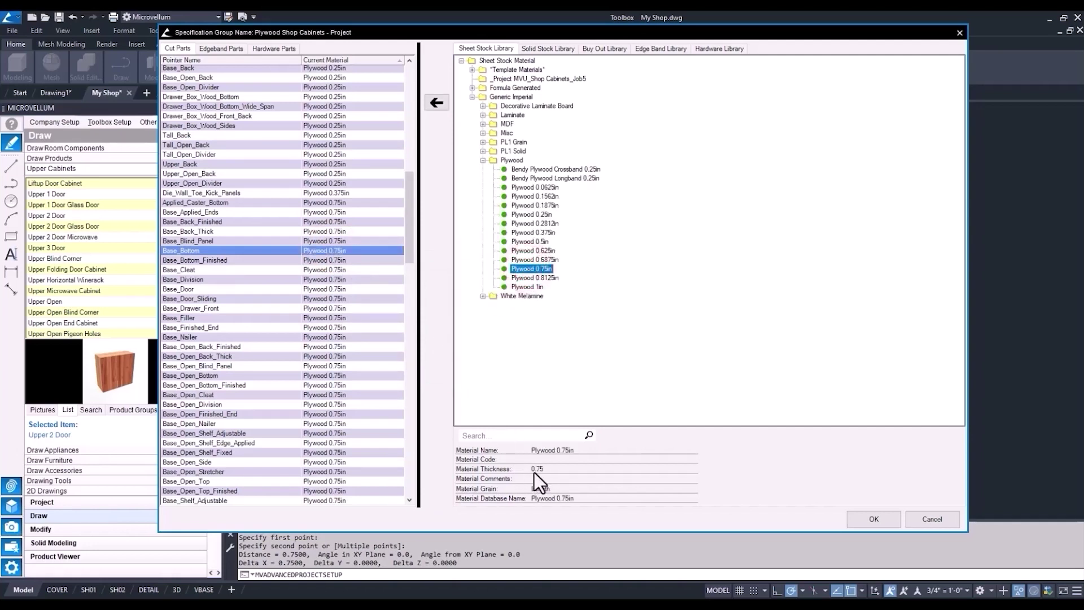
Copy Plywood 0.75in into the project as Plywood 0.75in_1
right_click(538, 270)
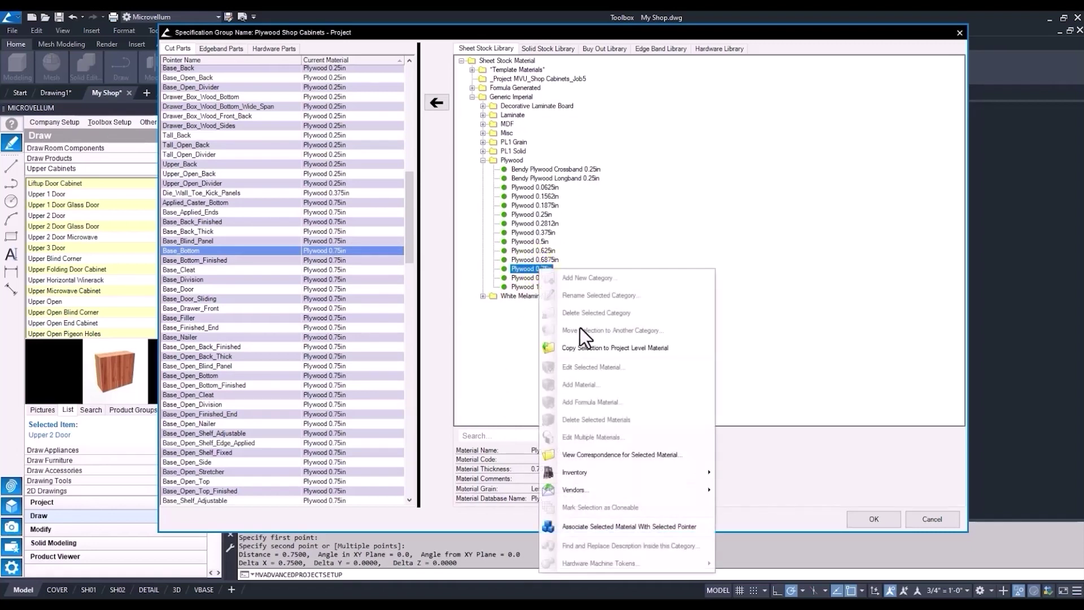
click(595, 348)
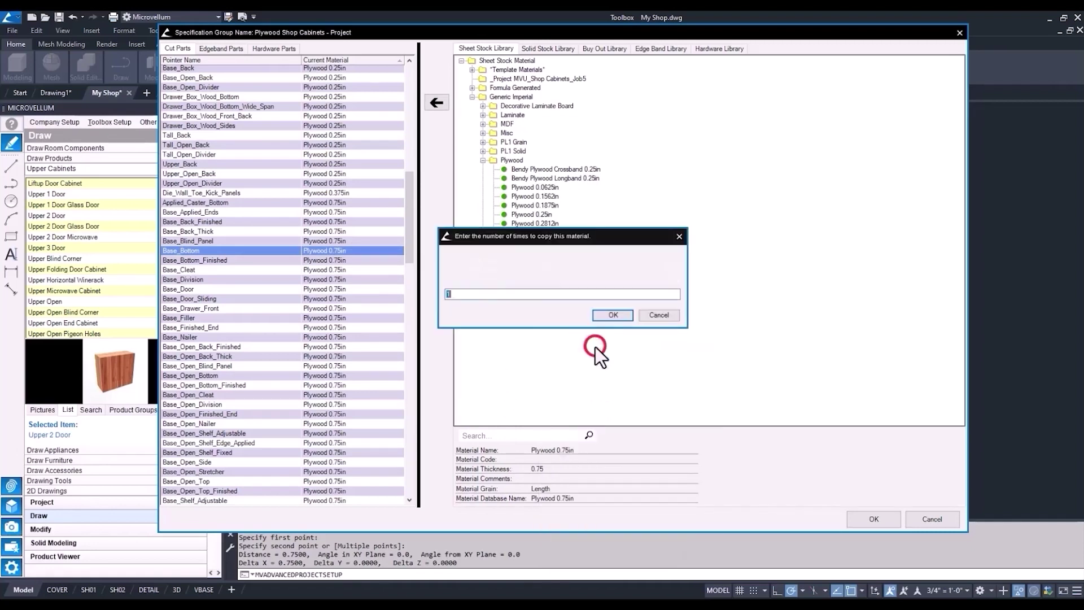
click(605, 313)
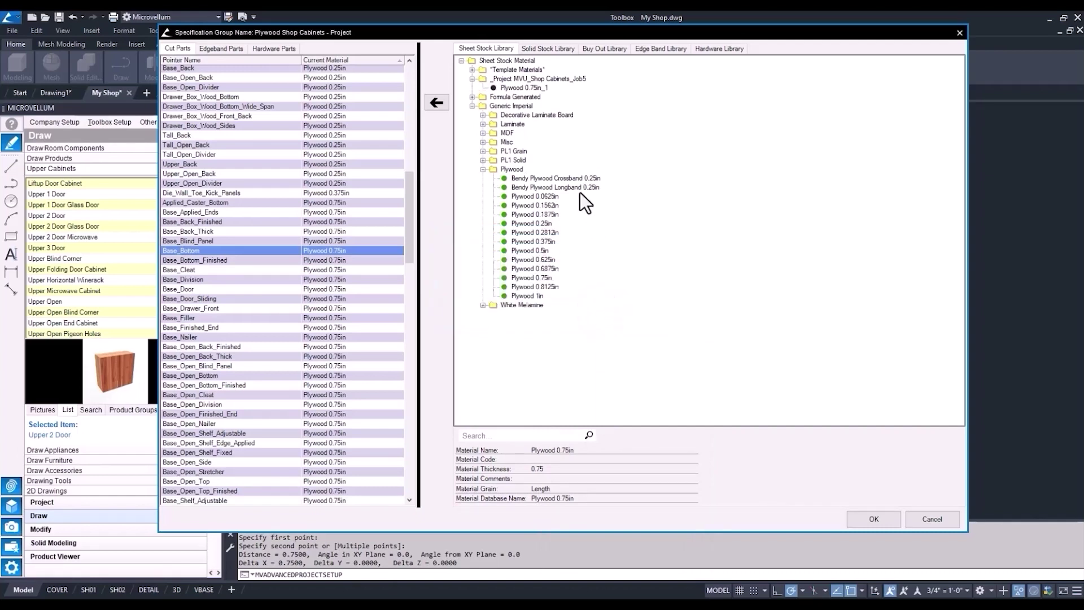
right_click(524, 87)
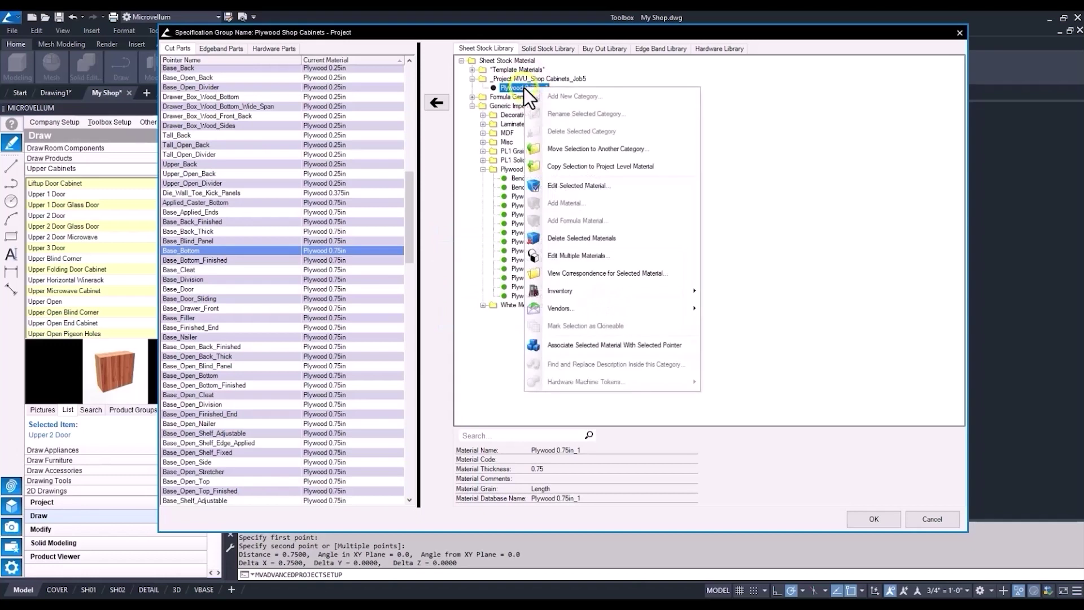
Edit the copy's description to 'Shop Grade Birch Plywood 0.6875in'
click(572, 184)
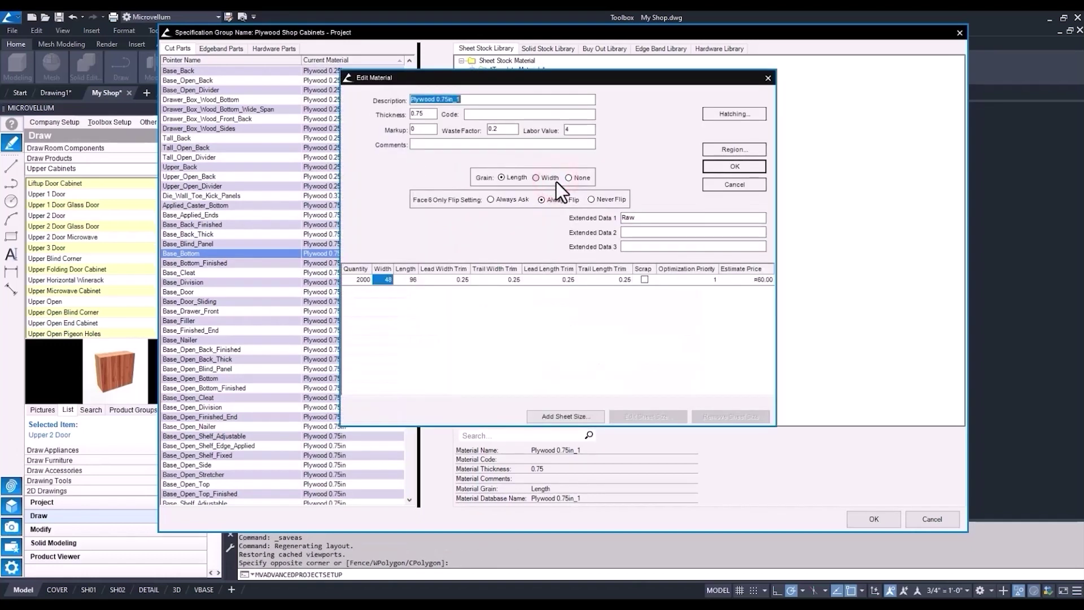
click(409, 99)
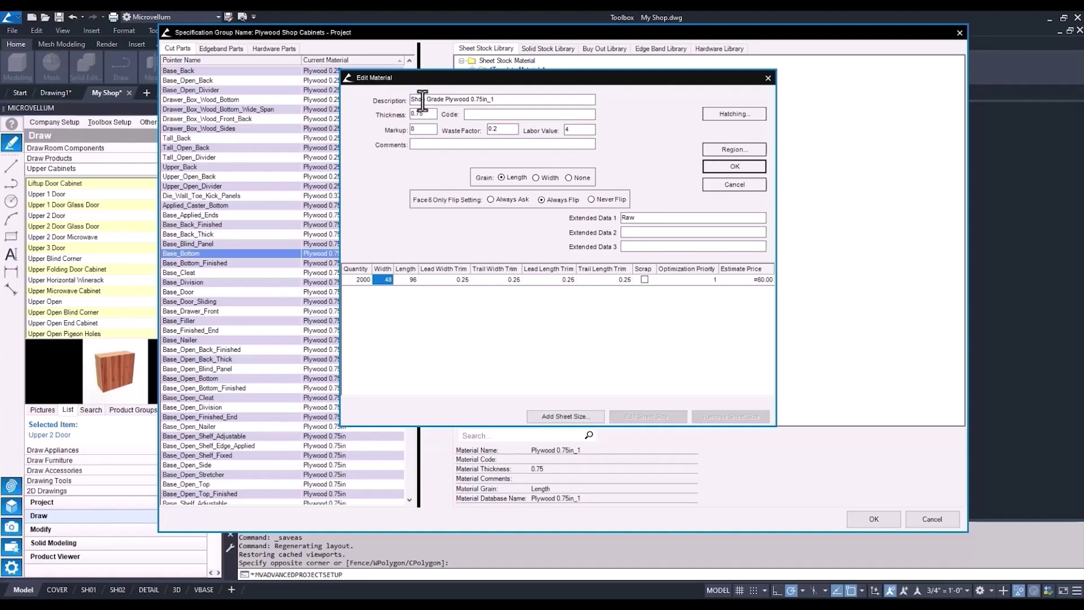
text(Birch)
click(493, 99)
text(68)
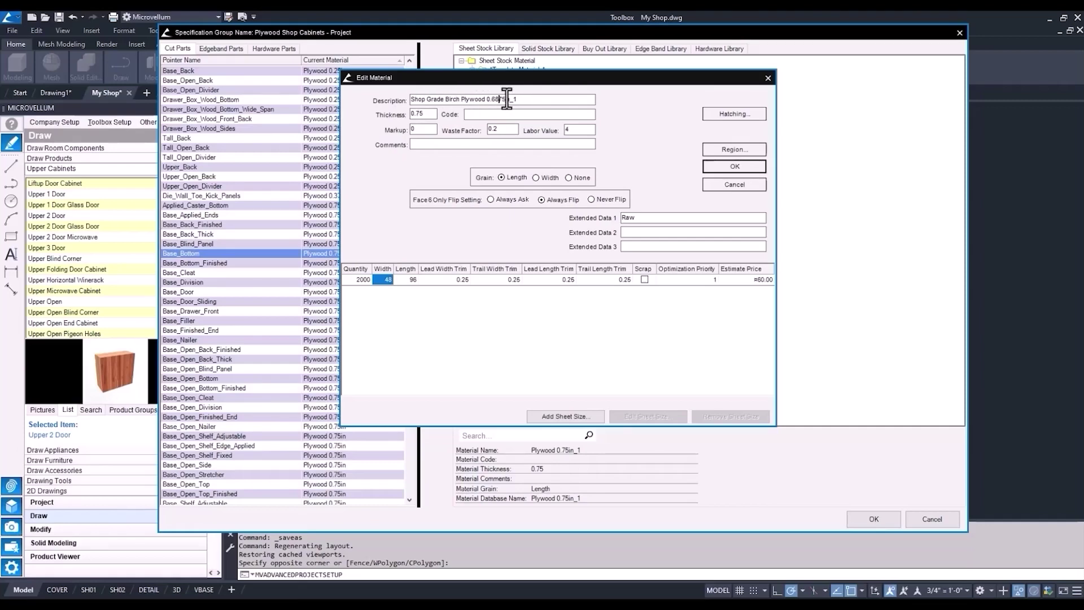
click(526, 103)
key(BackSpace)
key(BackSpace)
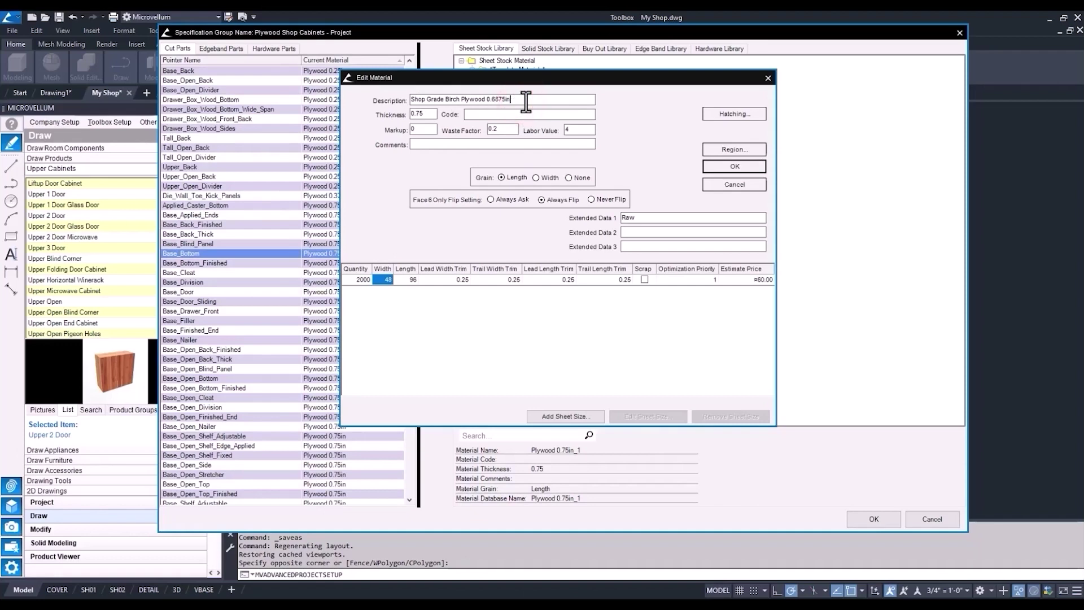
Set the material thickness to .6875 and save it
double_click(418, 114)
text(.6875)
click(730, 168)
Hide the _Group pointer rows in the cut parts material list
drag(407, 200, 408, 192)
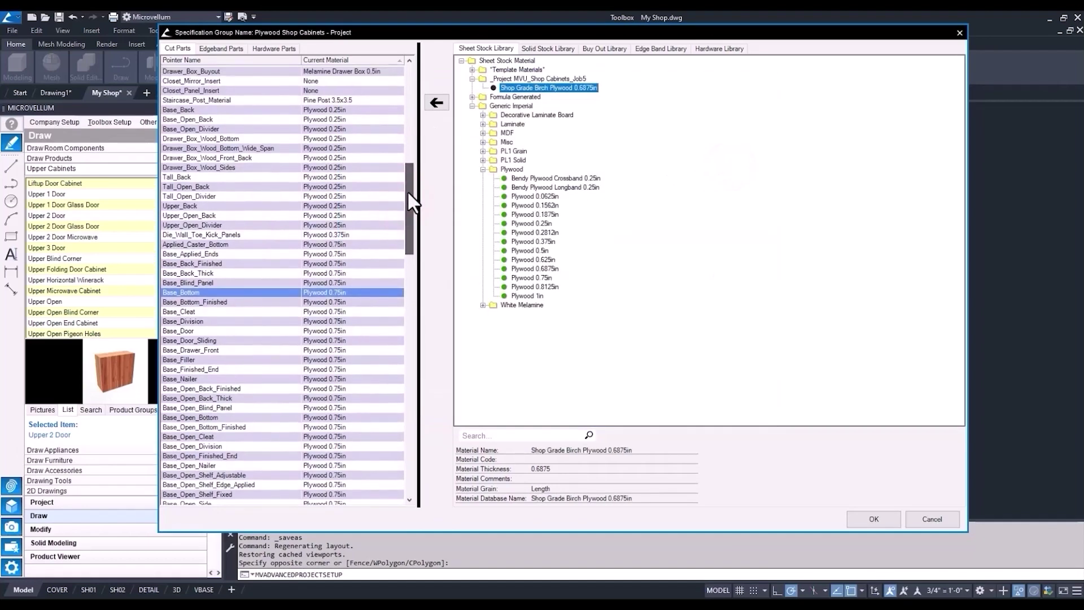
right_click(308, 245)
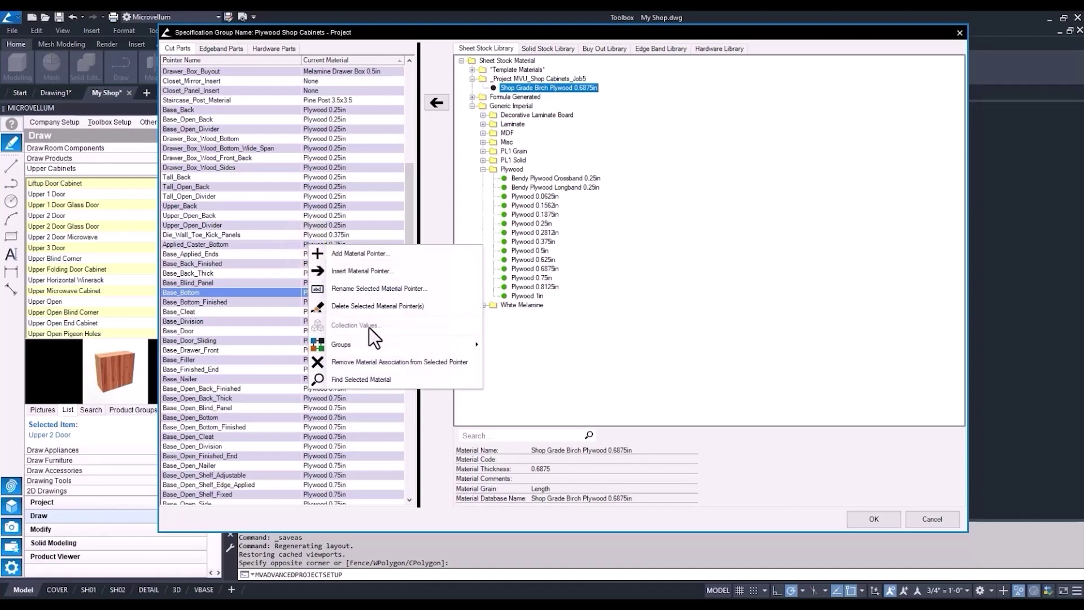
mouse_move(384, 347)
click(513, 346)
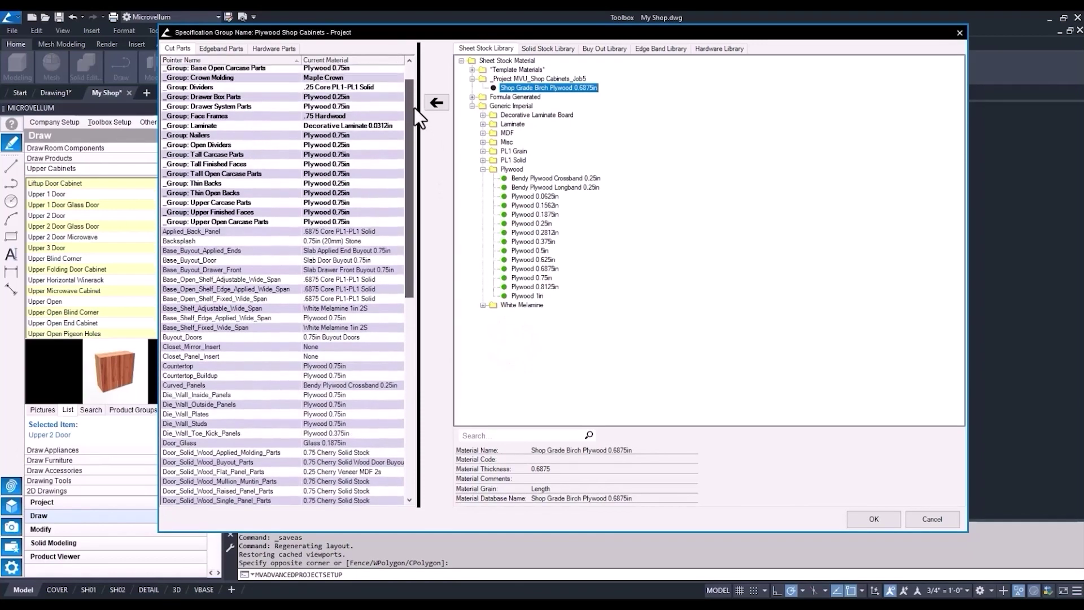
drag(413, 107, 409, 81)
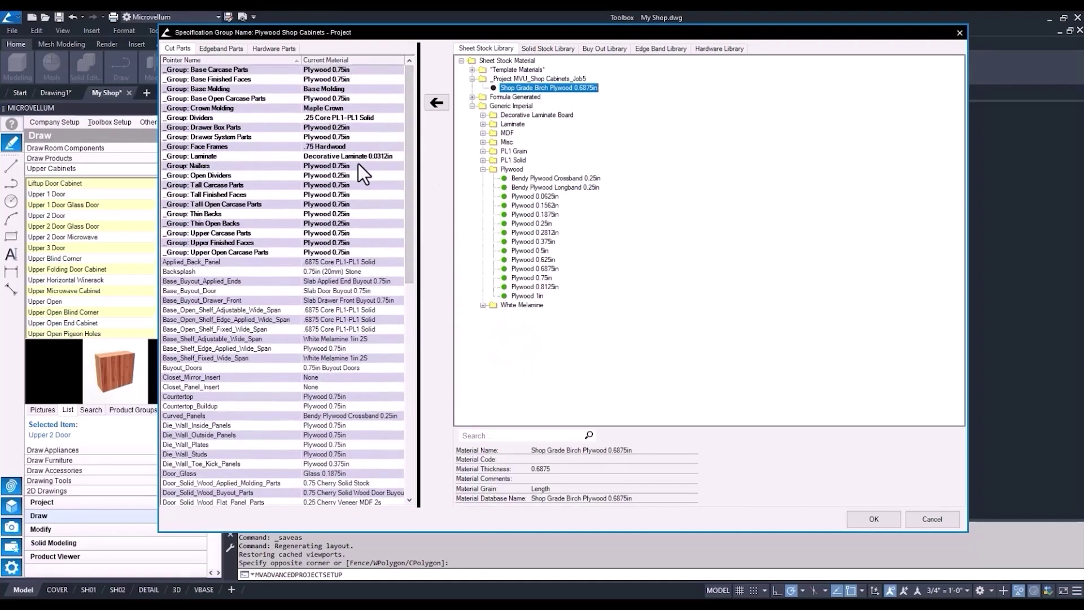
right_click(342, 186)
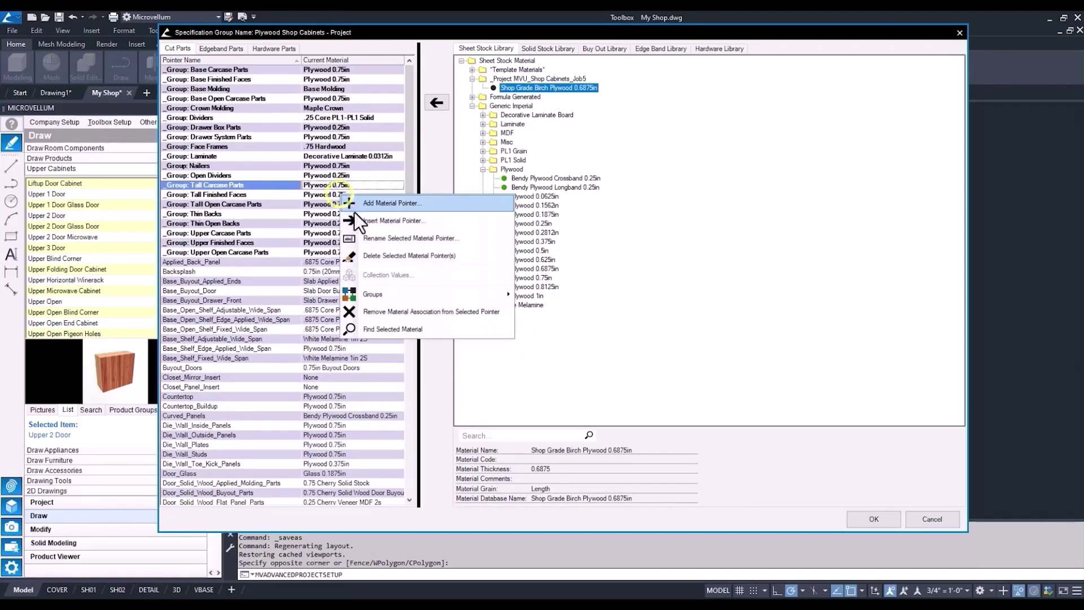
click(402, 298)
click(547, 299)
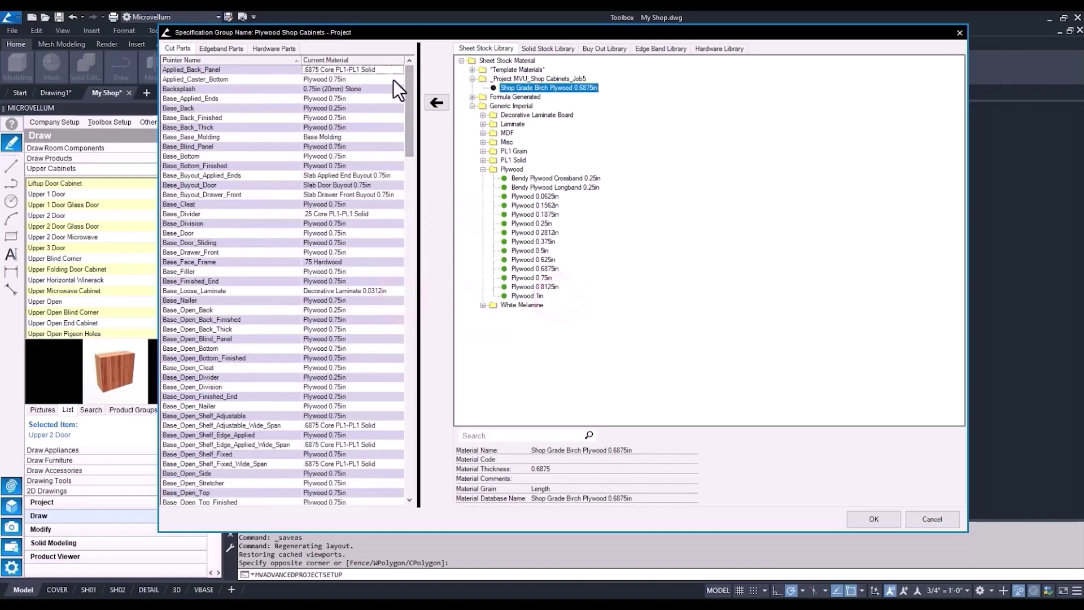
Sort by current material and reassign the Plywood 0.75in parts to Shop Grade Birch Plywood 0.6875in
click(380, 58)
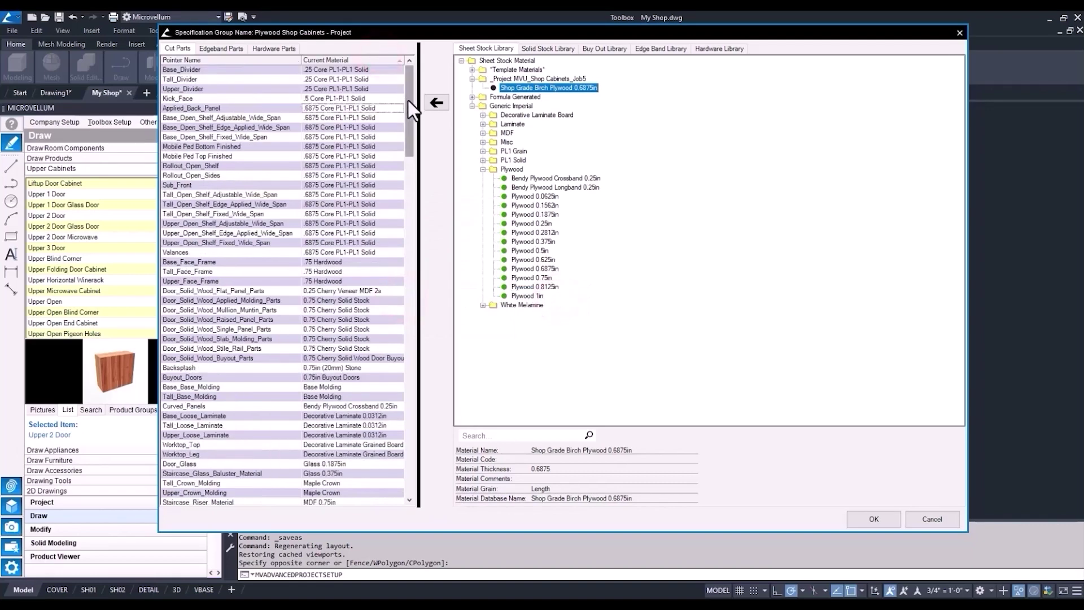
drag(408, 100, 410, 202)
drag(348, 220, 344, 356)
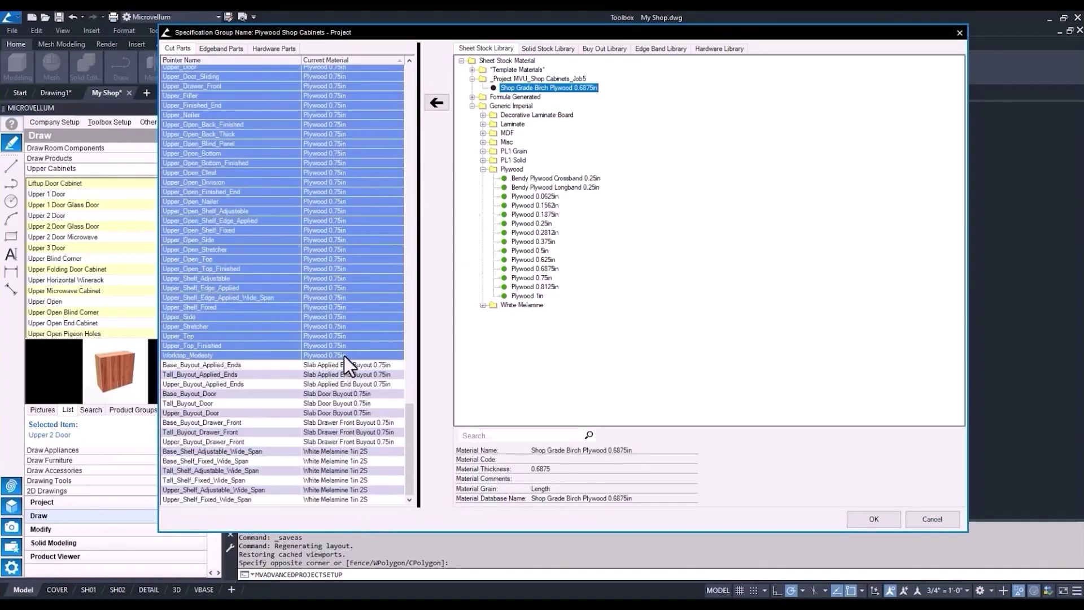
click(436, 100)
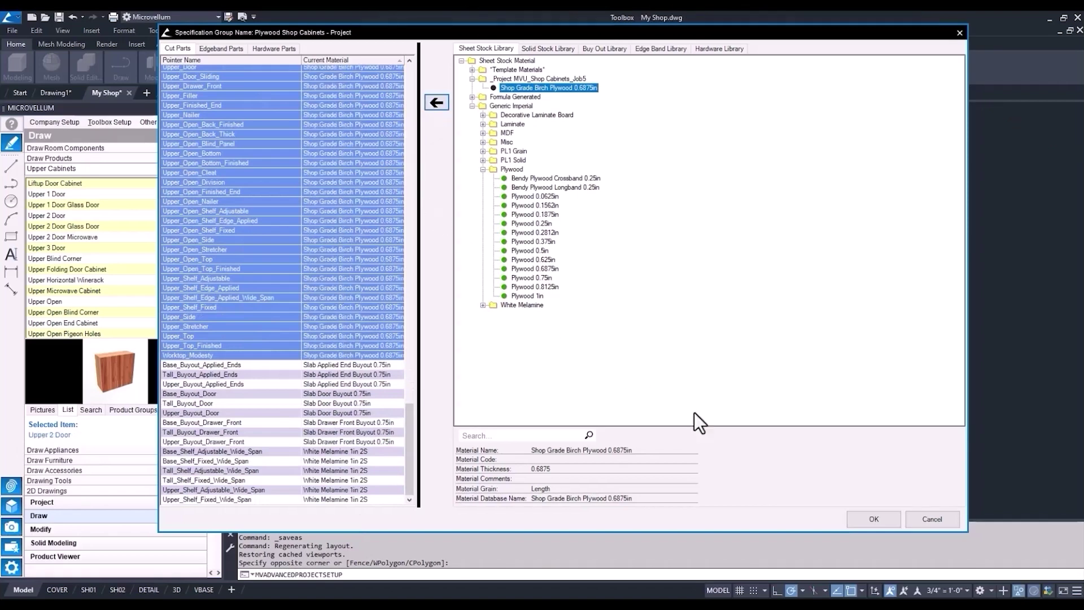
click(869, 520)
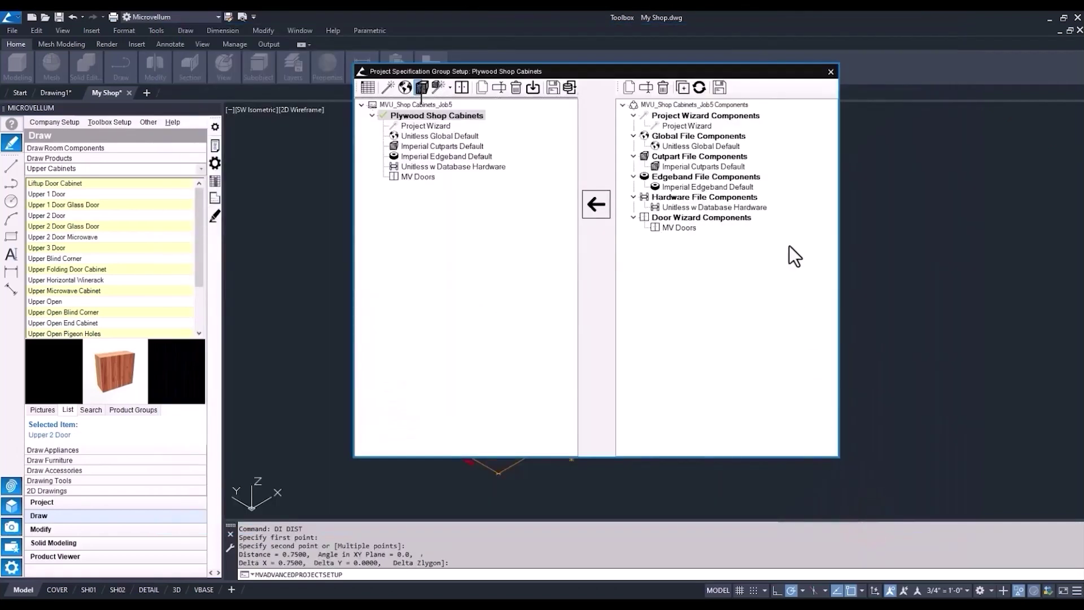
Close the specification group setup so the cabinets redraw
click(831, 71)
scroll(704, 138, up, 5)
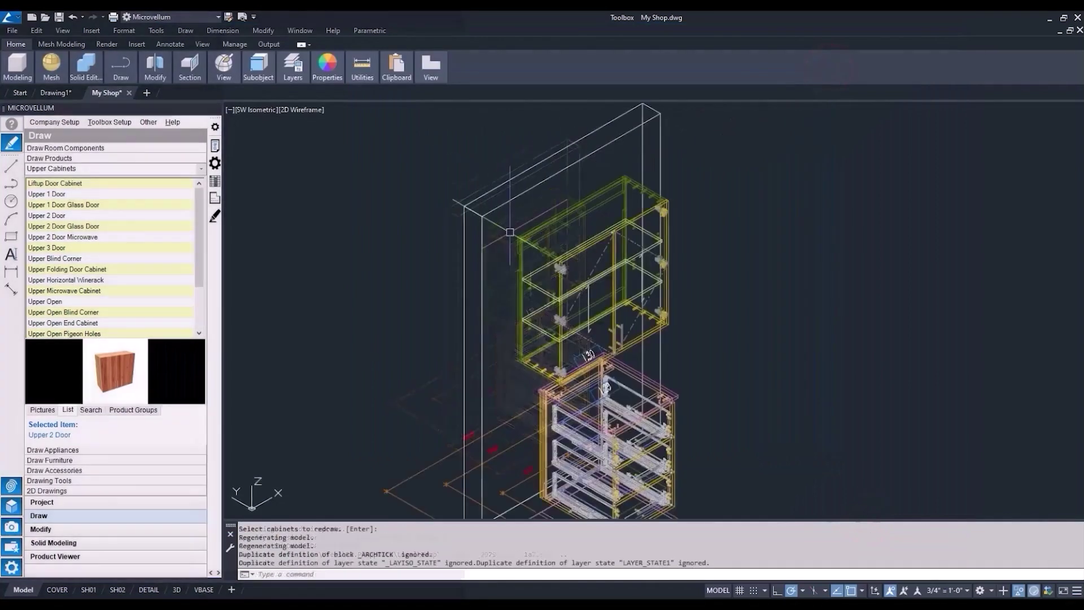
scroll(516, 266, up, 3)
Measure between two cabinet corners with DIST, reading a Delta X of 34.6250
text(DI)
key(Return)
click(482, 256)
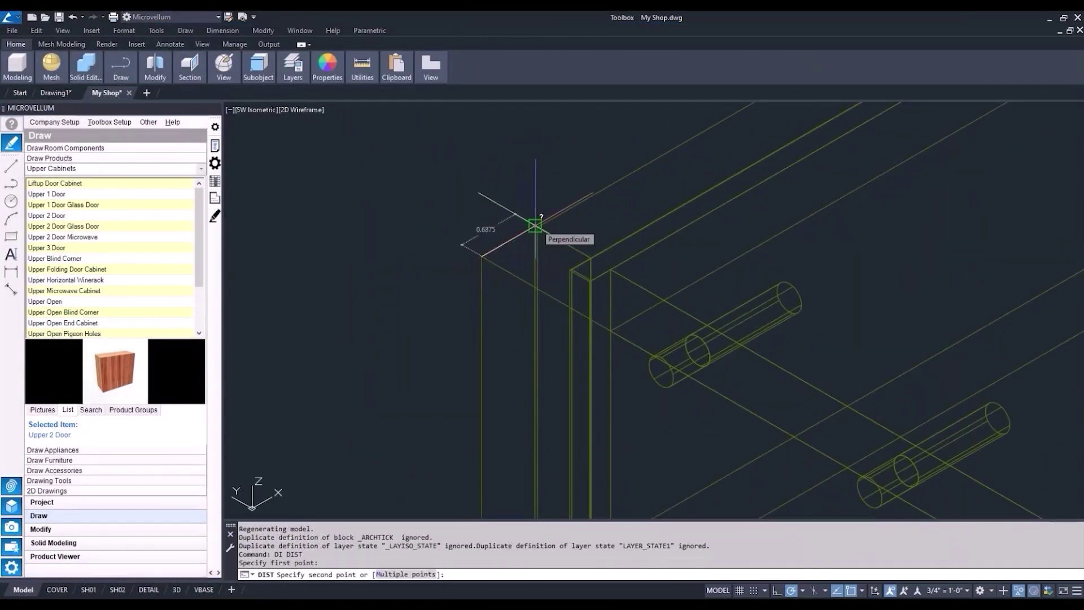
key(Escape)
scroll(525, 240, up, 4)
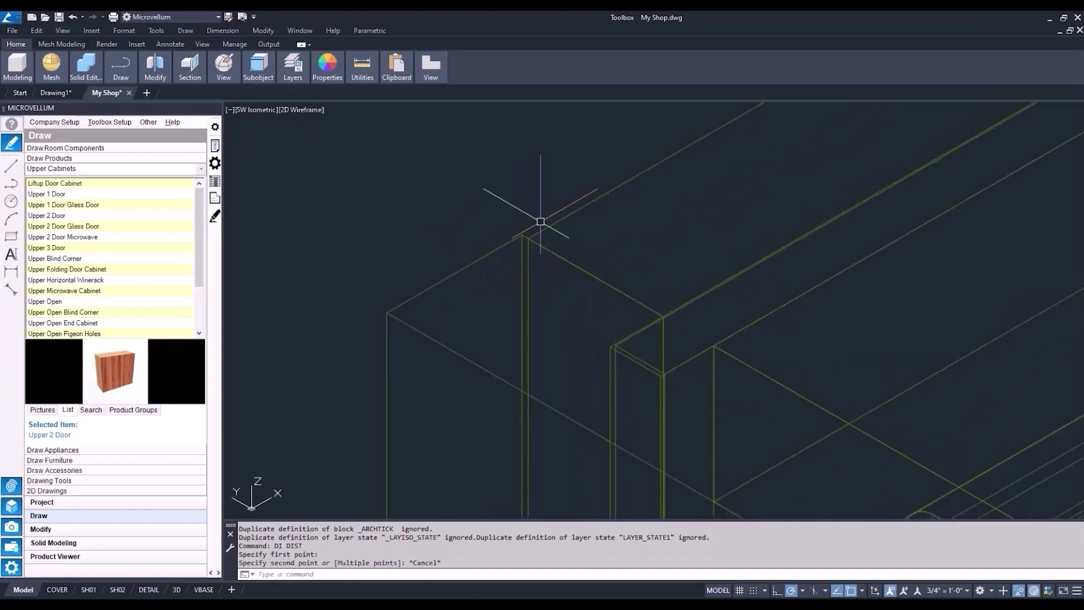
key(Return)
click(507, 262)
middle_drag(507, 261, 528, 338)
scroll(528, 337, down, 3)
scroll(700, 256, up, 5)
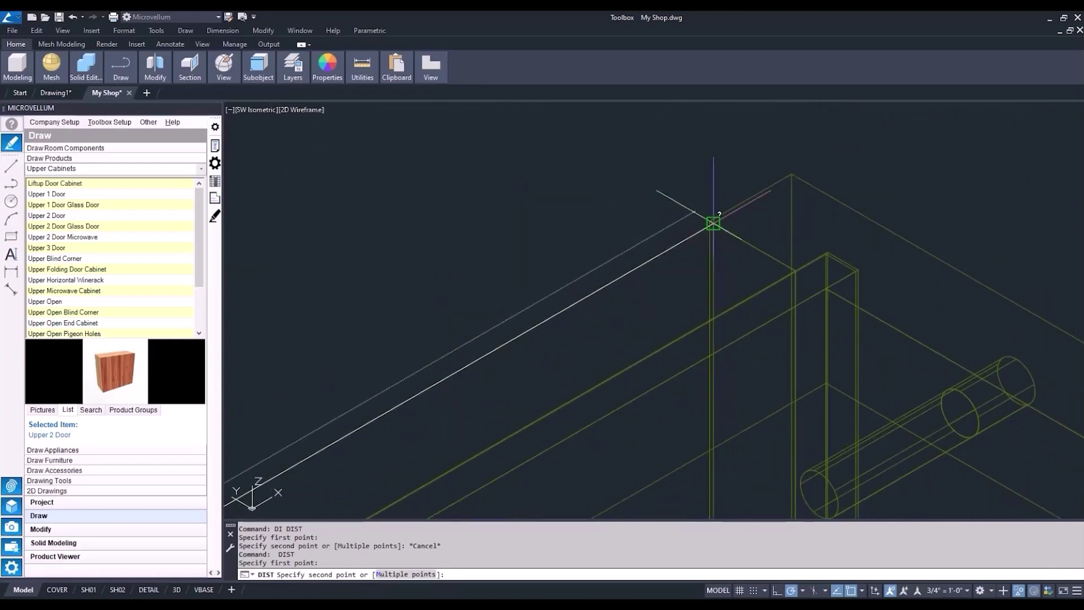
click(713, 223)
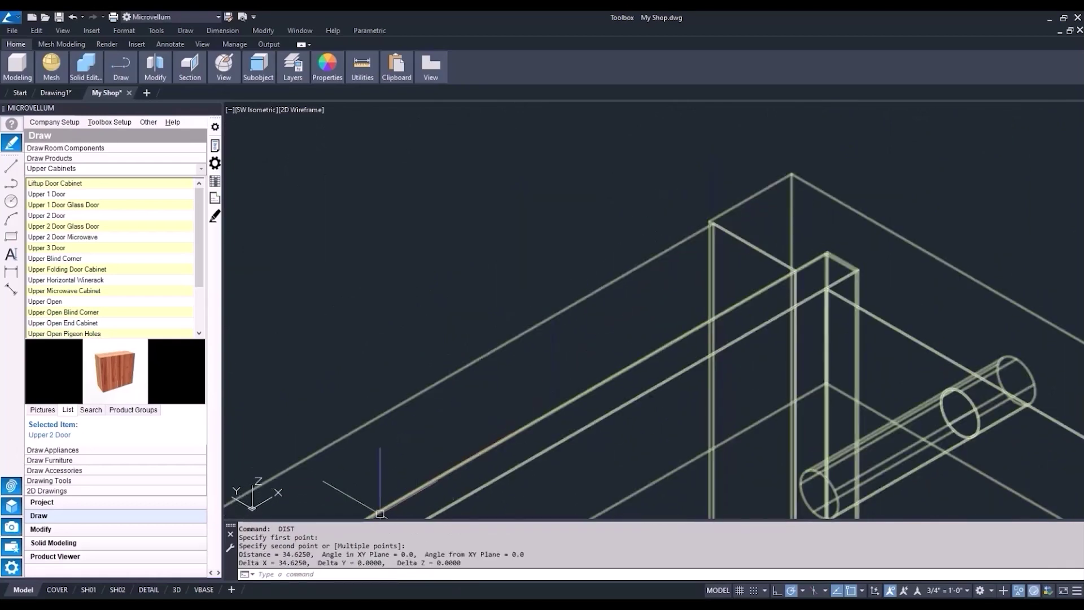
drag(308, 563, 277, 563)
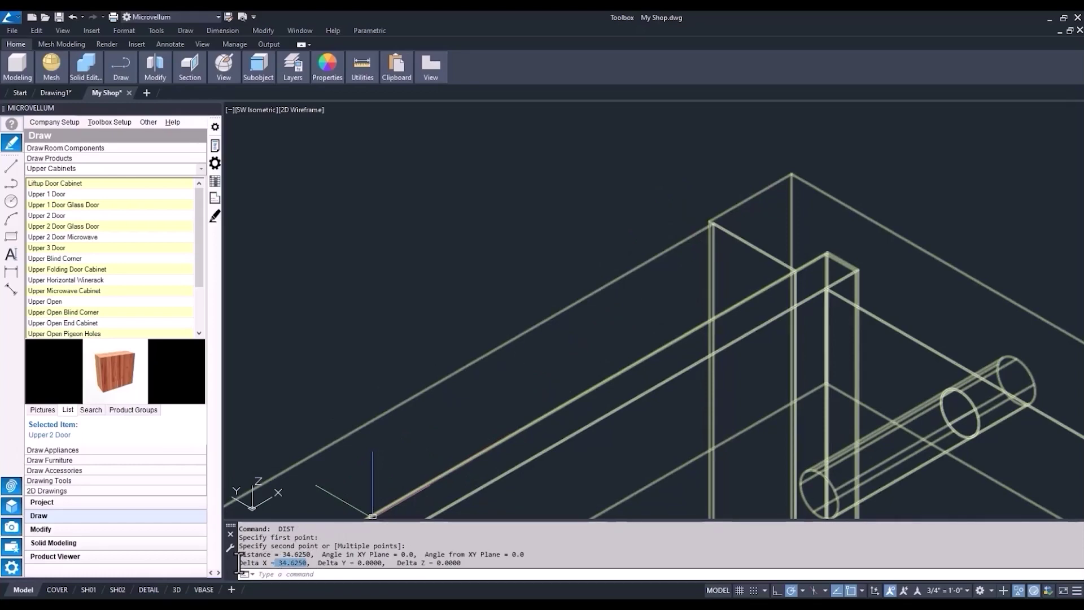
key(Escape)
Pan and zoom to inspect the upper cabinet and frame the whole wall
scroll(658, 198, up, 5)
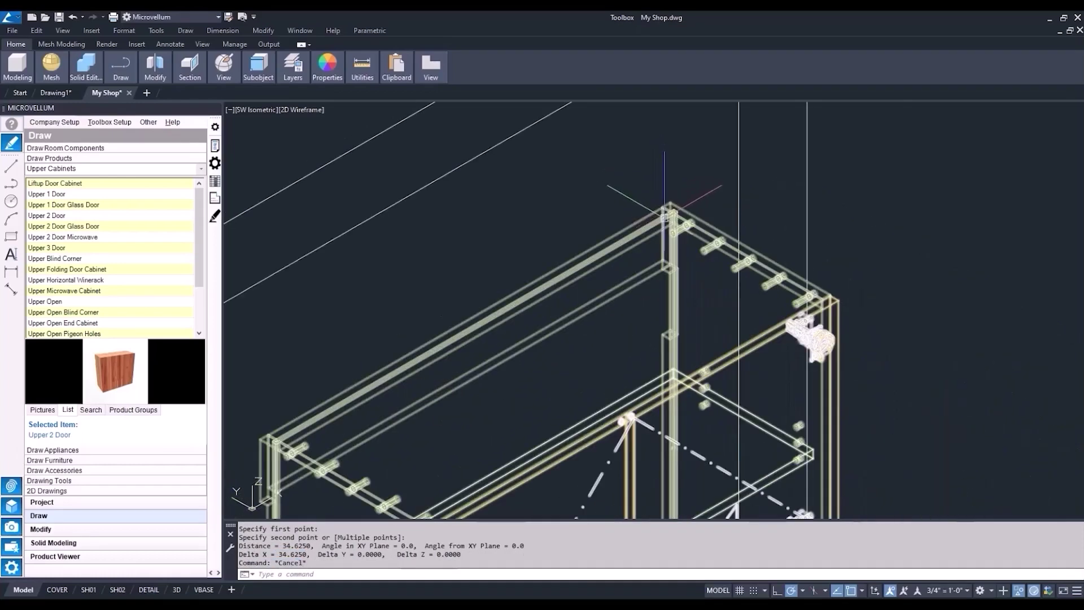
middle_drag(664, 209, 729, 163)
scroll(675, 256, down, 3)
scroll(576, 280, up, 4)
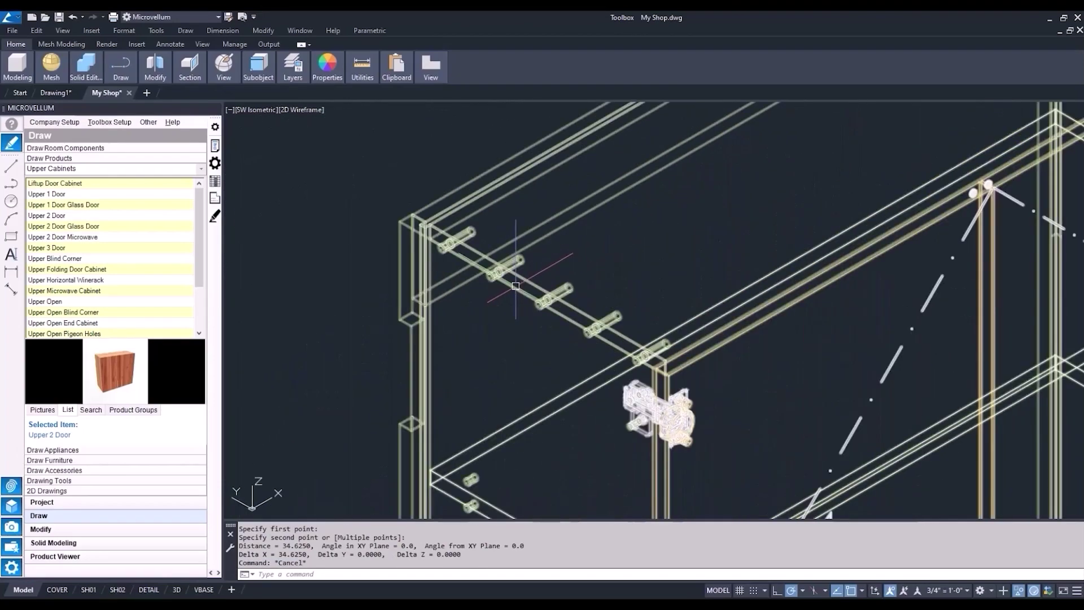
scroll(516, 286, down, 5)
scroll(527, 380, up, 2)
middle_drag(528, 380, 548, 233)
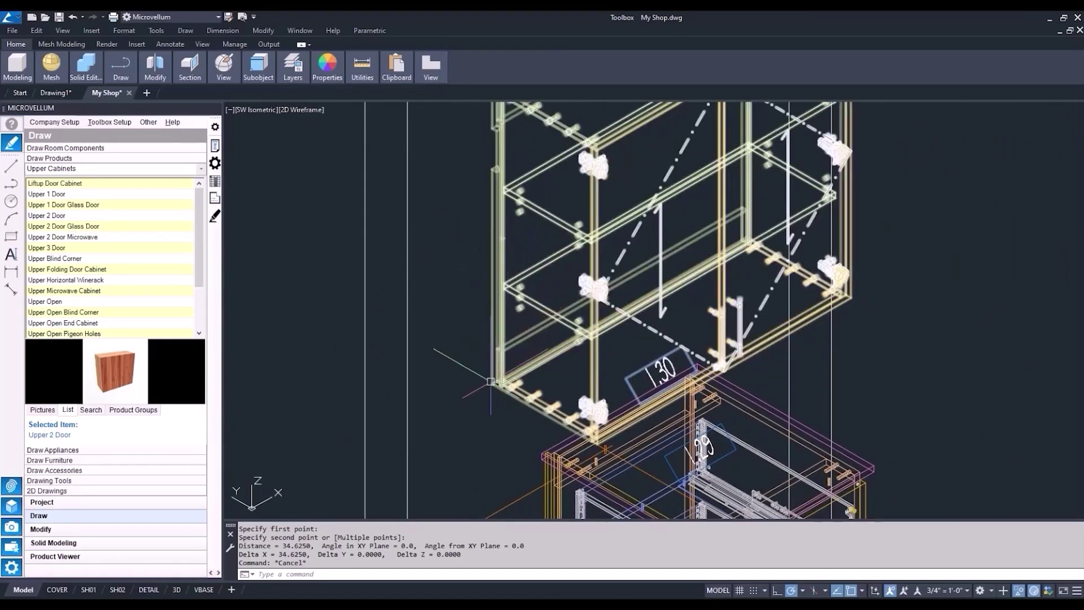
scroll(490, 382, down, 6)
middle_drag(649, 363, 661, 387)
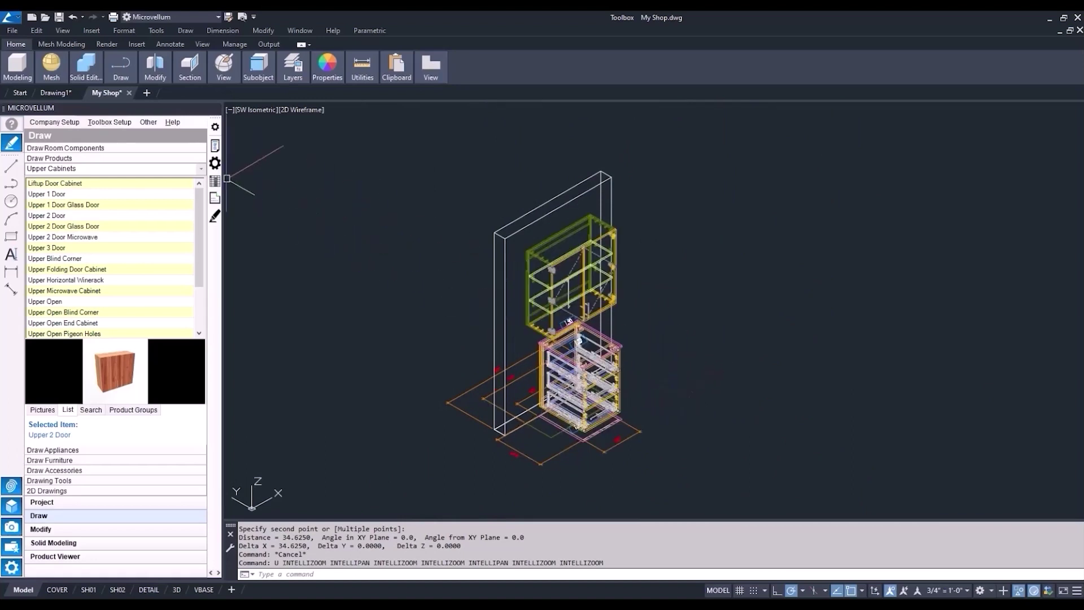
click(114, 121)
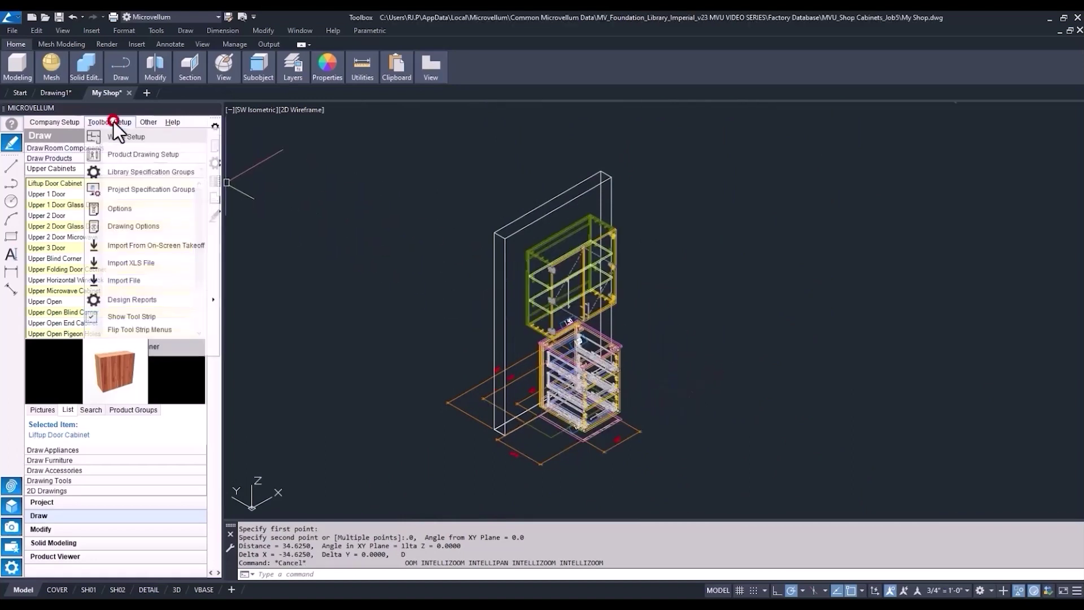
Go to the cut parts material assignments in the product specification groups setup
click(119, 188)
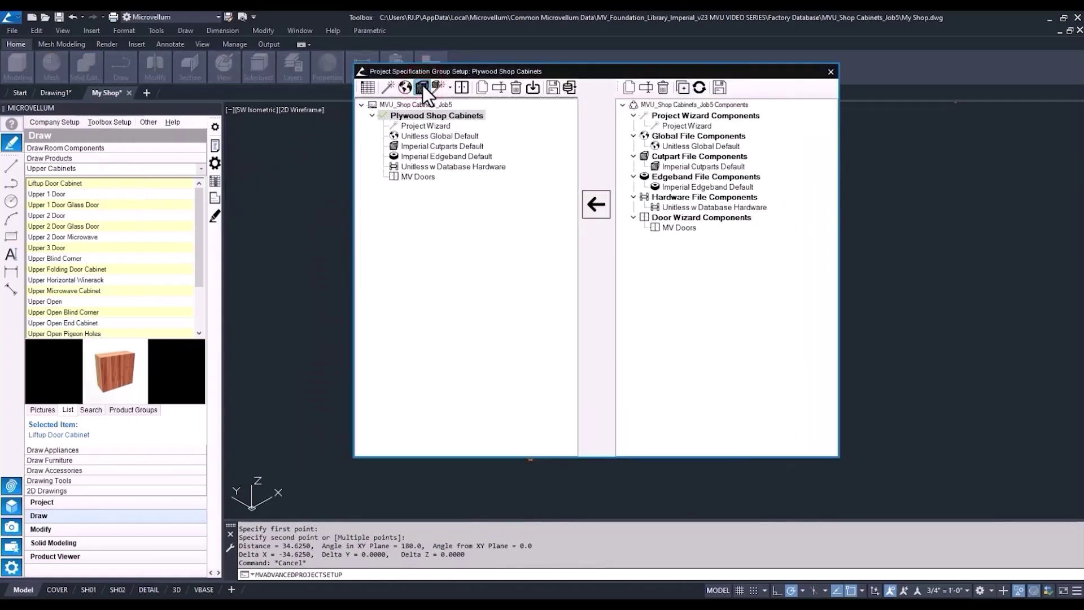
click(422, 86)
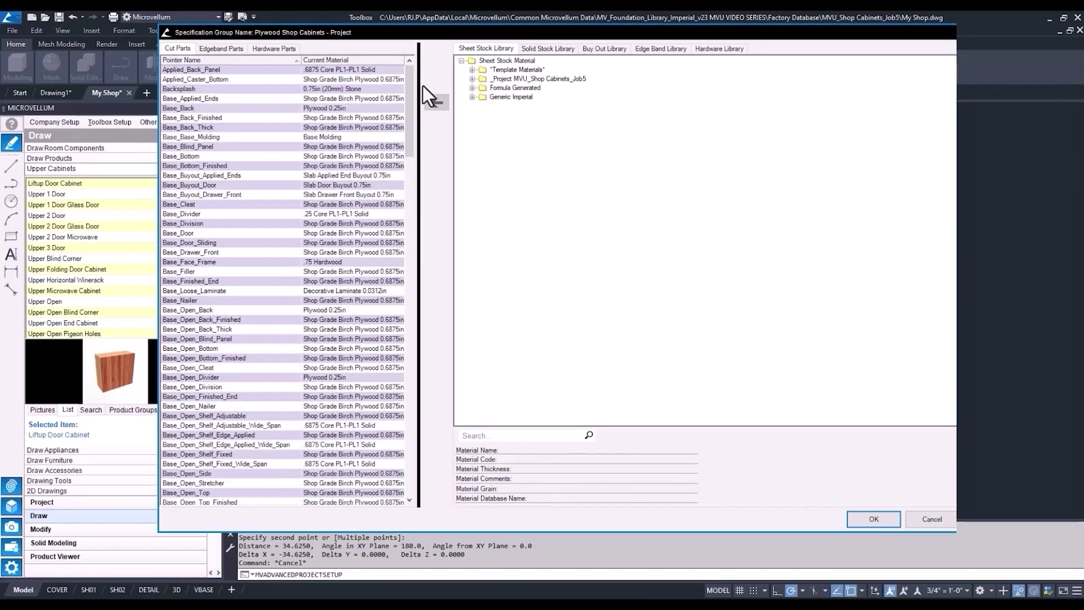
drag(422, 86, 590, 86)
scroll(245, 280, down, 12)
Show the _Group rows in the material pointer list and bring up the pointer group options
right_click(246, 280)
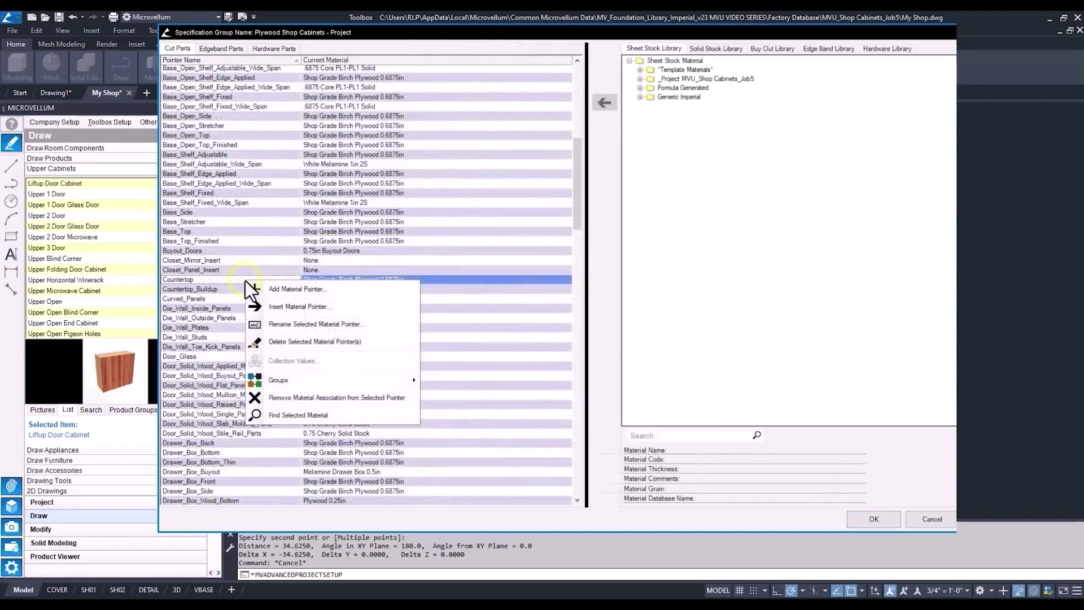
click(331, 384)
click(458, 382)
drag(577, 288, 574, 93)
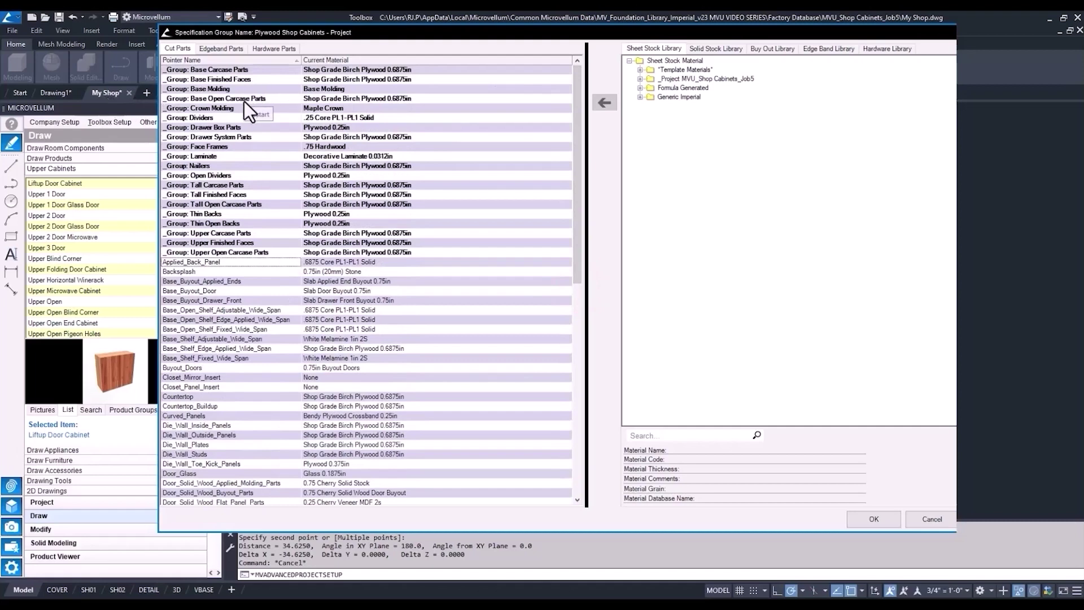
right_click(461, 288)
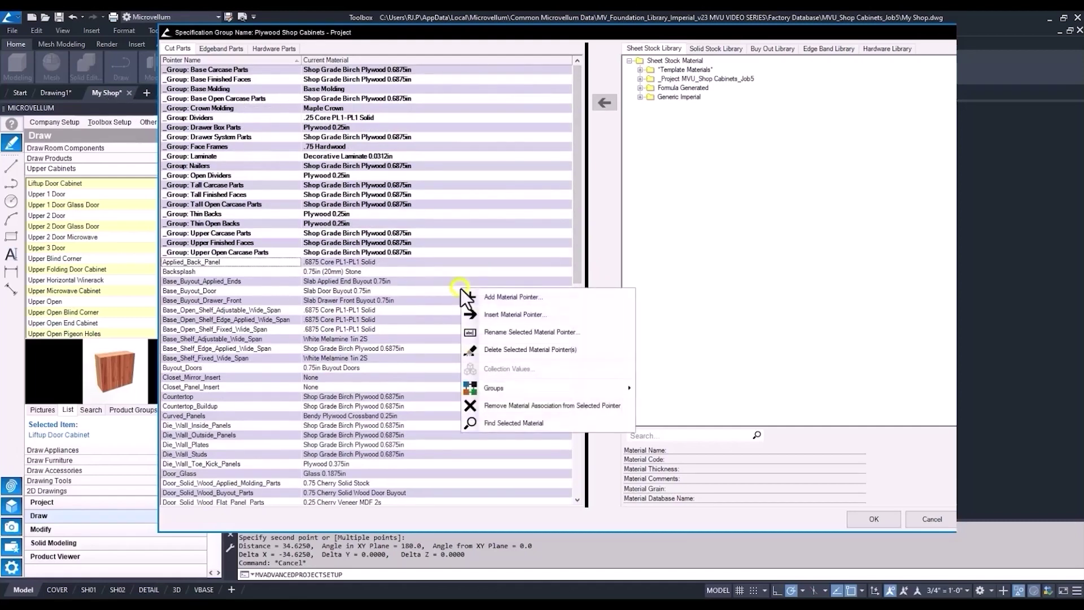
click(551, 387)
Create a new pointer group named Countertops
click(660, 402)
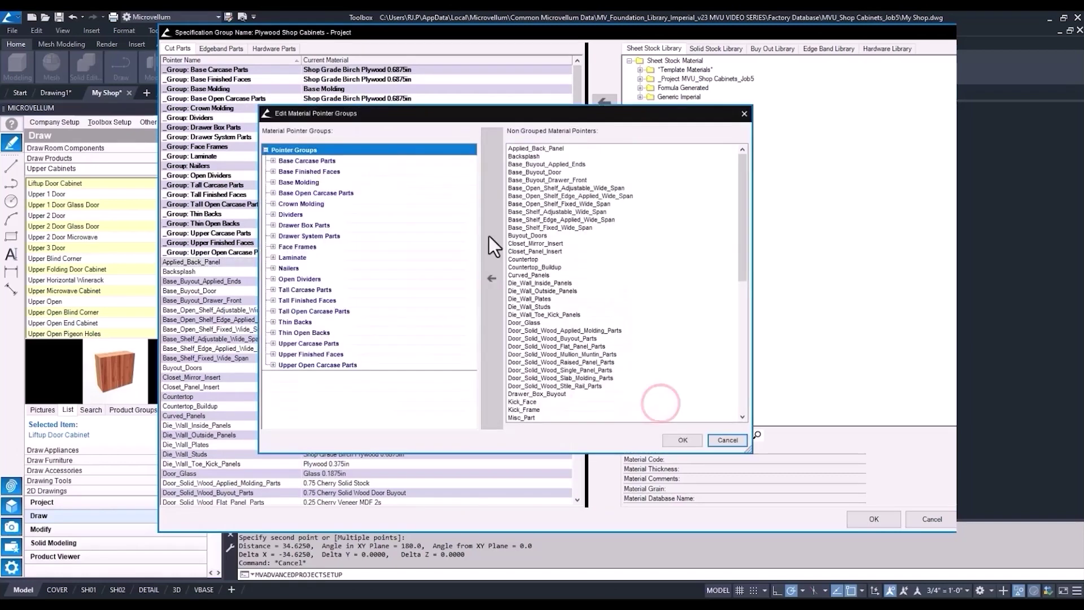
right_click(400, 171)
click(427, 181)
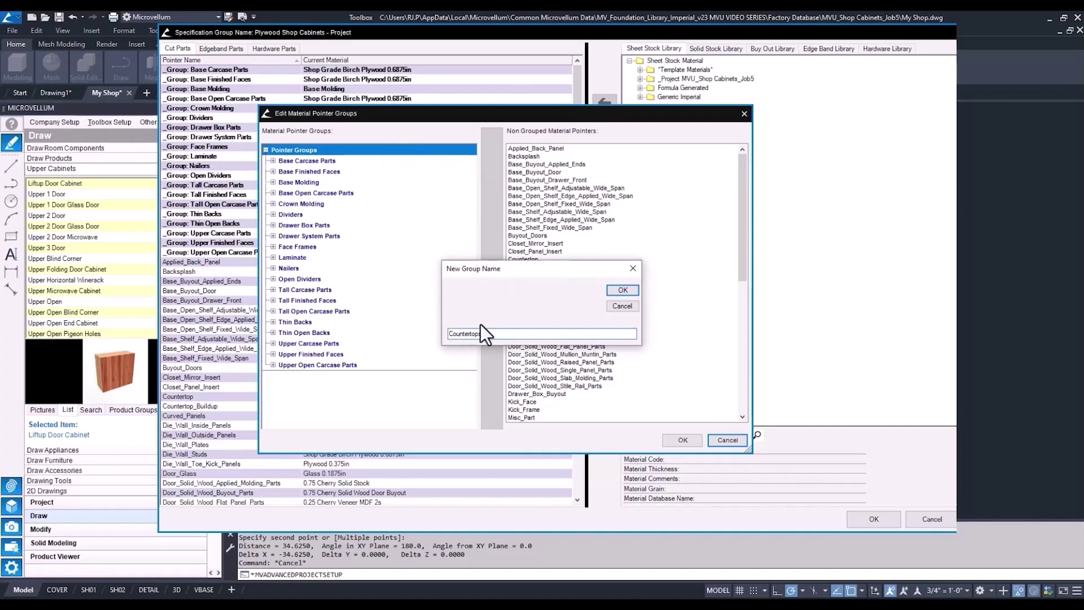
click(613, 289)
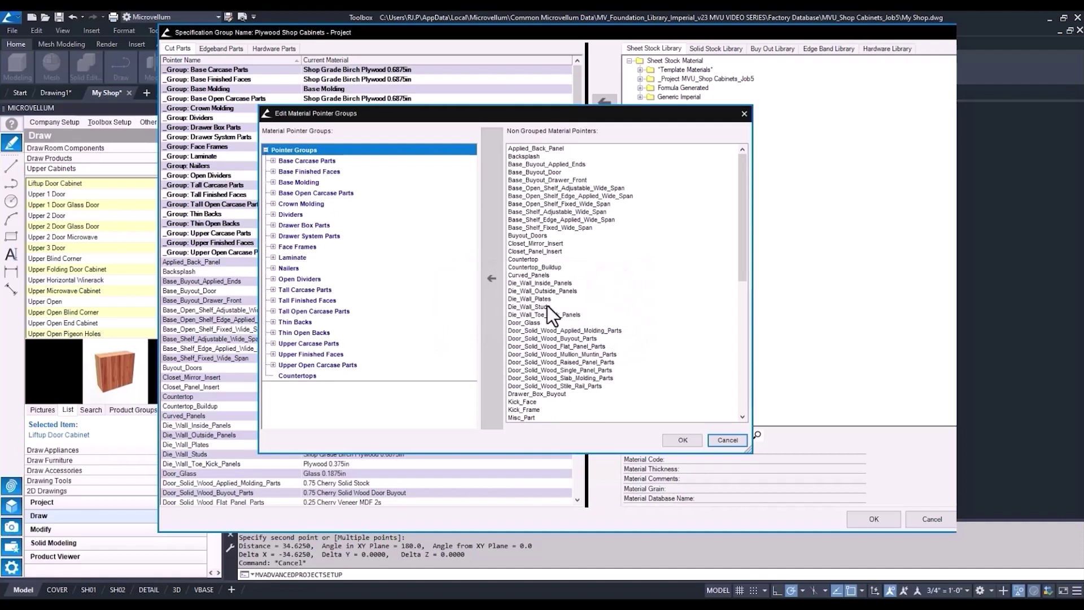
click(311, 377)
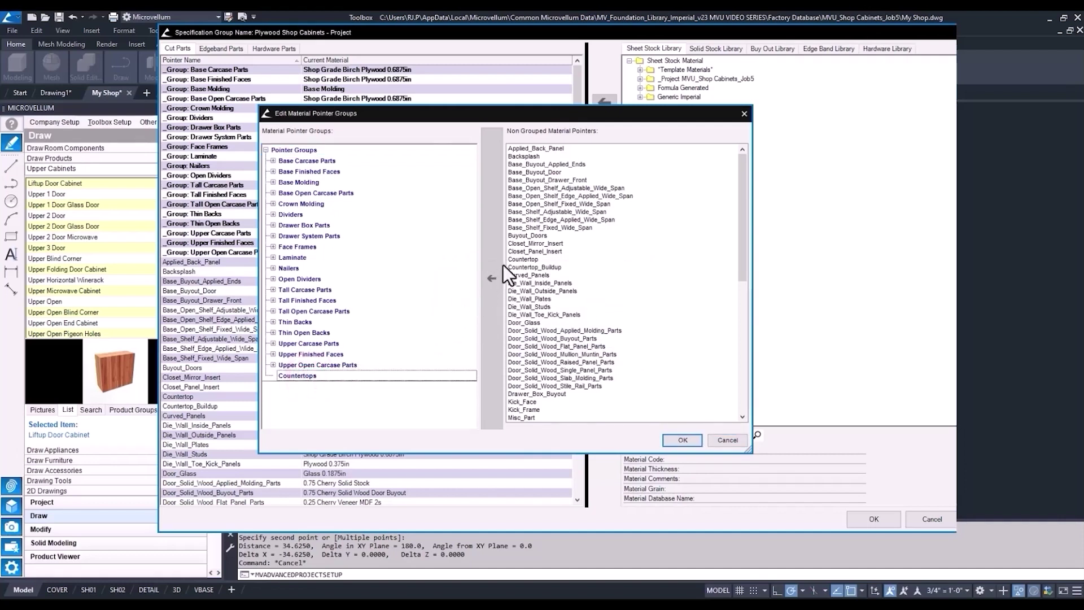
Move Countertop and Countertop_Buildup into the Countertops group and save the changes
click(520, 259)
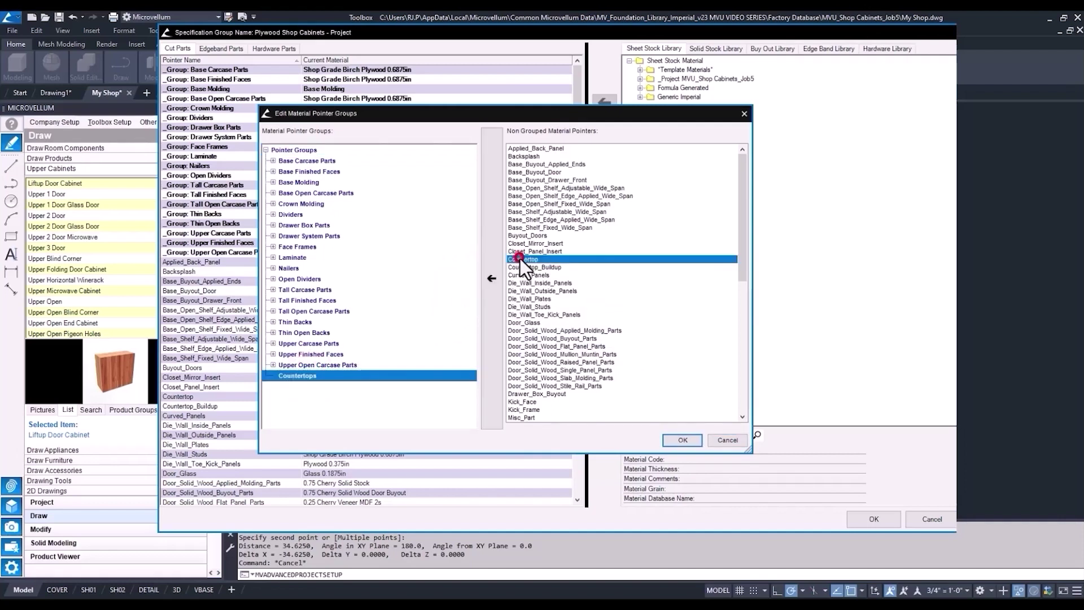
click(492, 278)
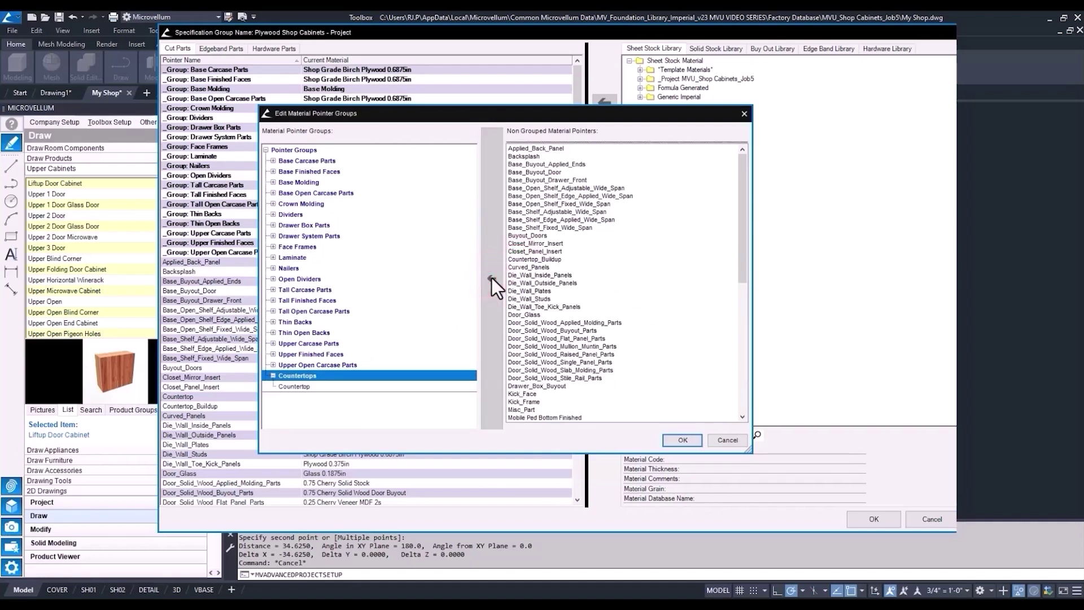
click(519, 259)
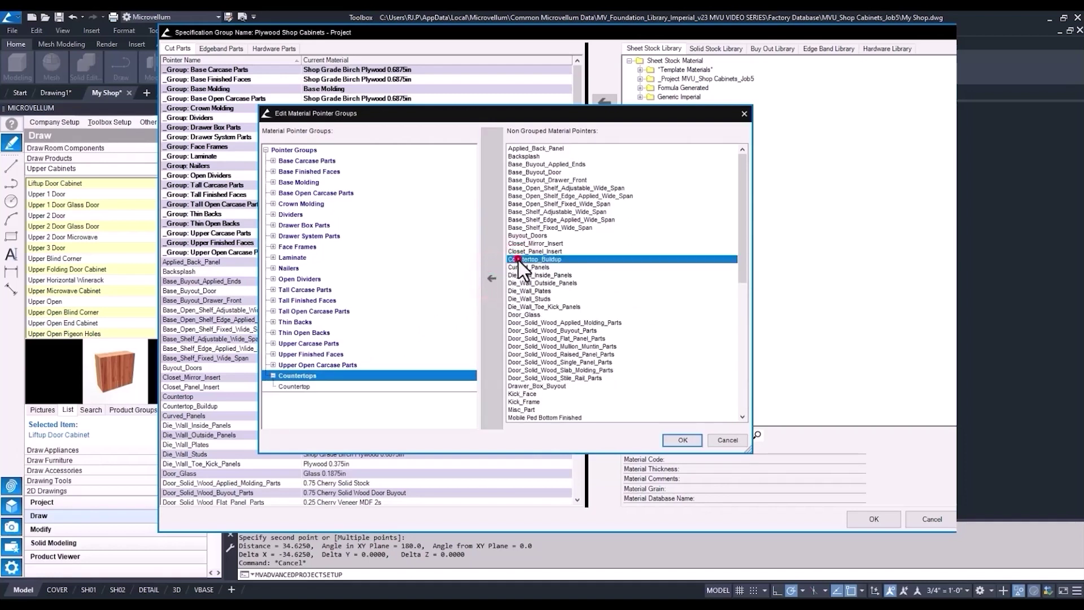
click(491, 281)
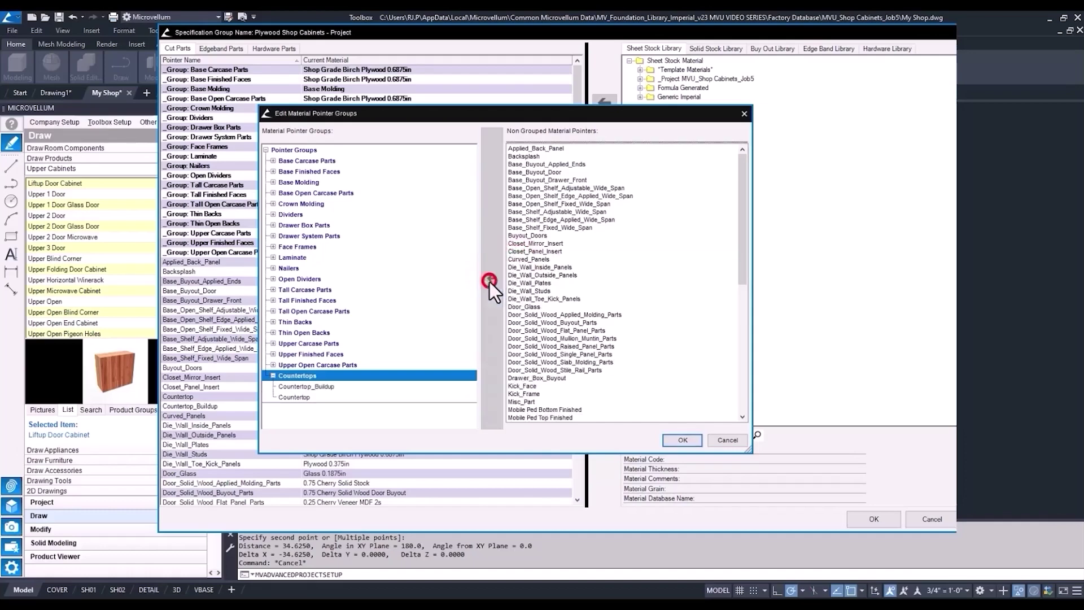
click(273, 376)
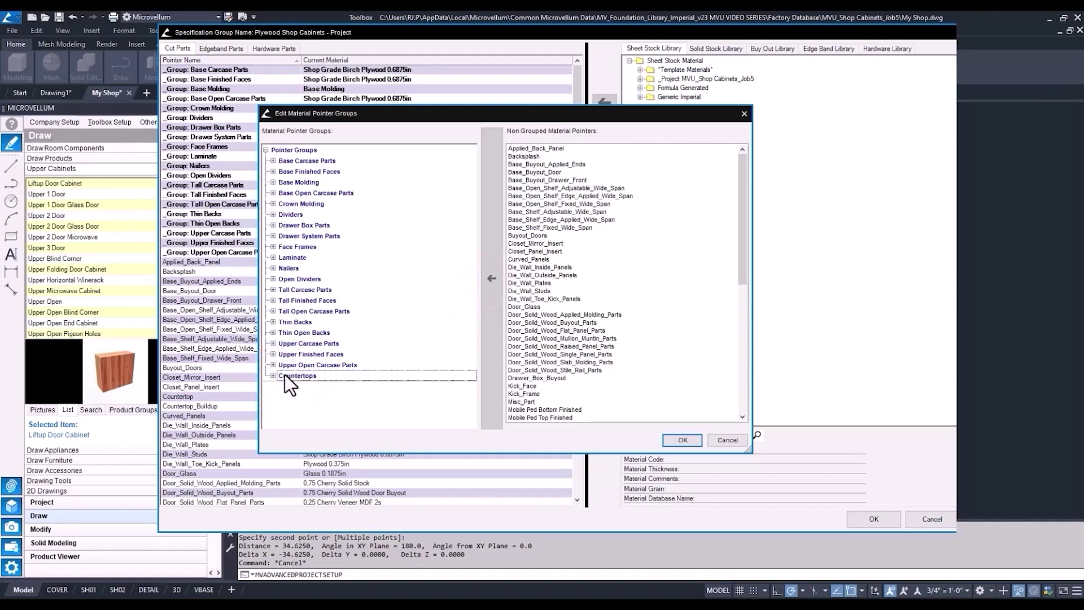
click(273, 375)
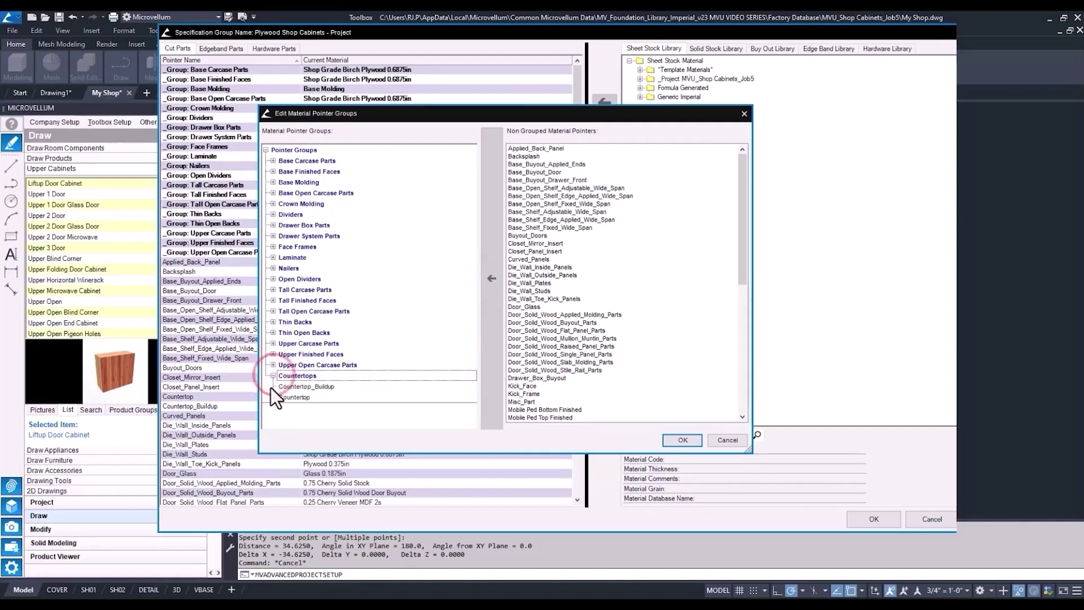
click(685, 439)
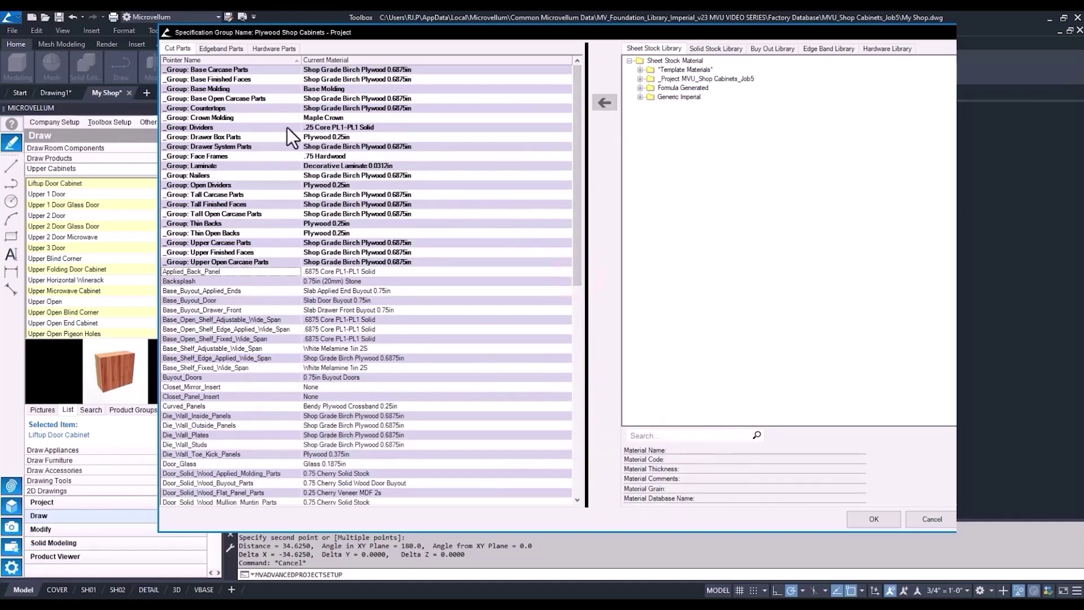
Assign Generic Imperial White Melamine 0.75in 2S to _Group: Countertops and accept
click(206, 109)
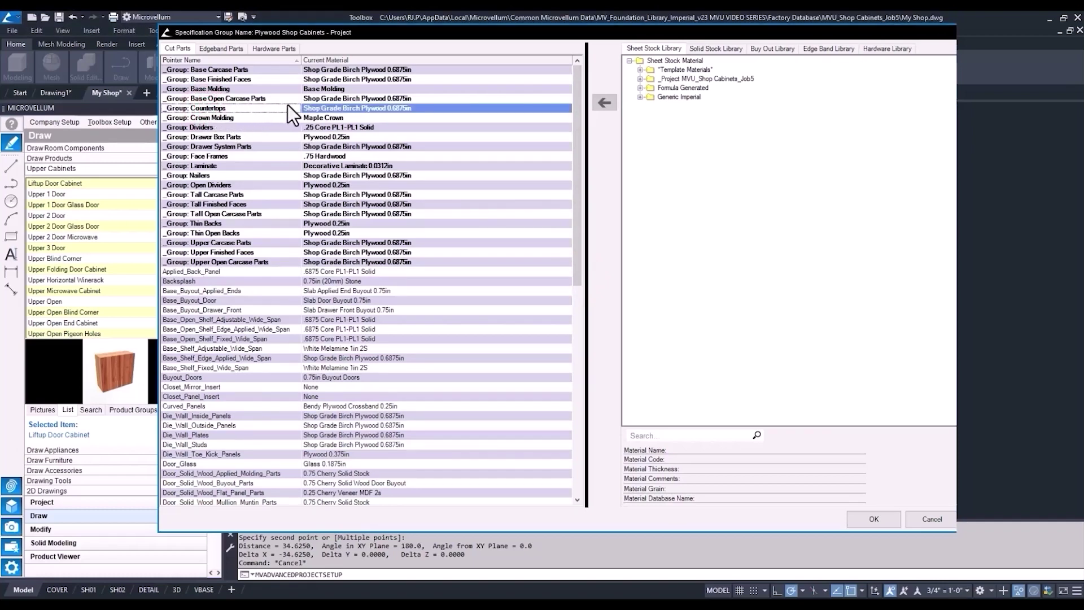
click(640, 96)
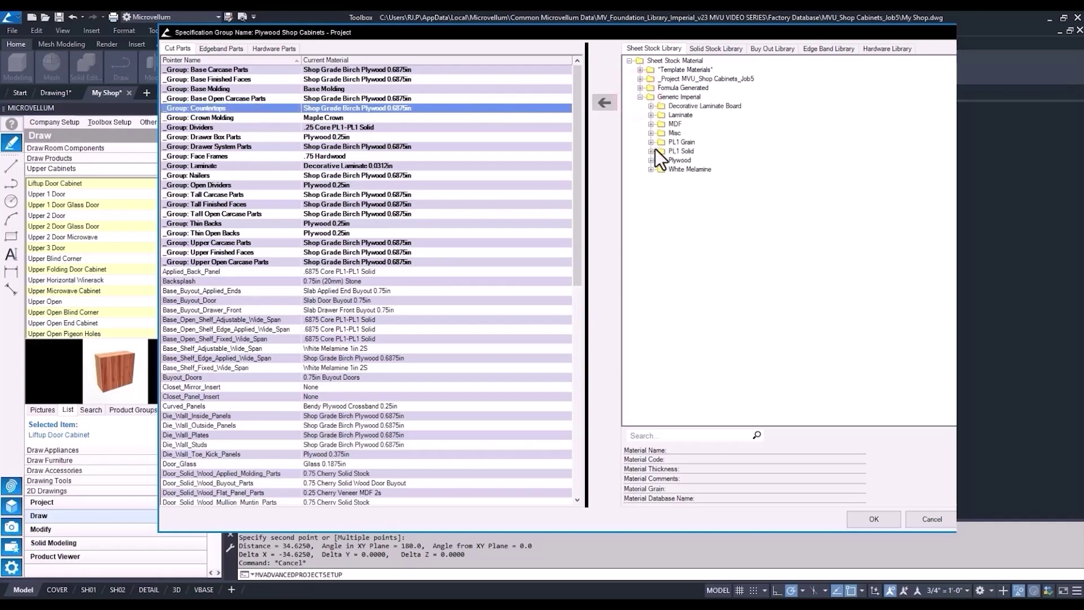
click(651, 169)
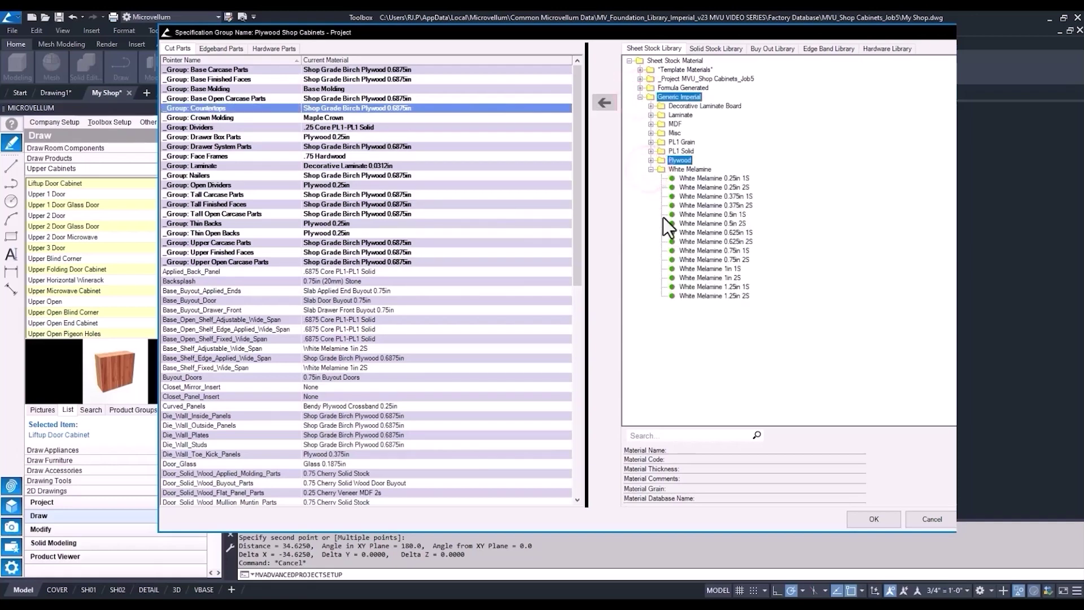
click(714, 261)
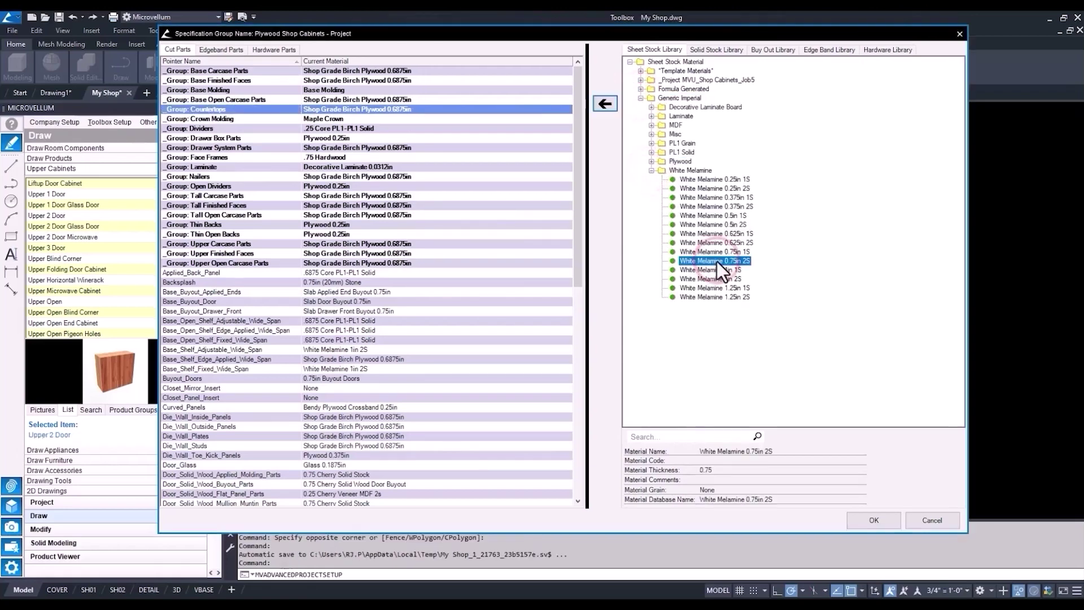
click(600, 102)
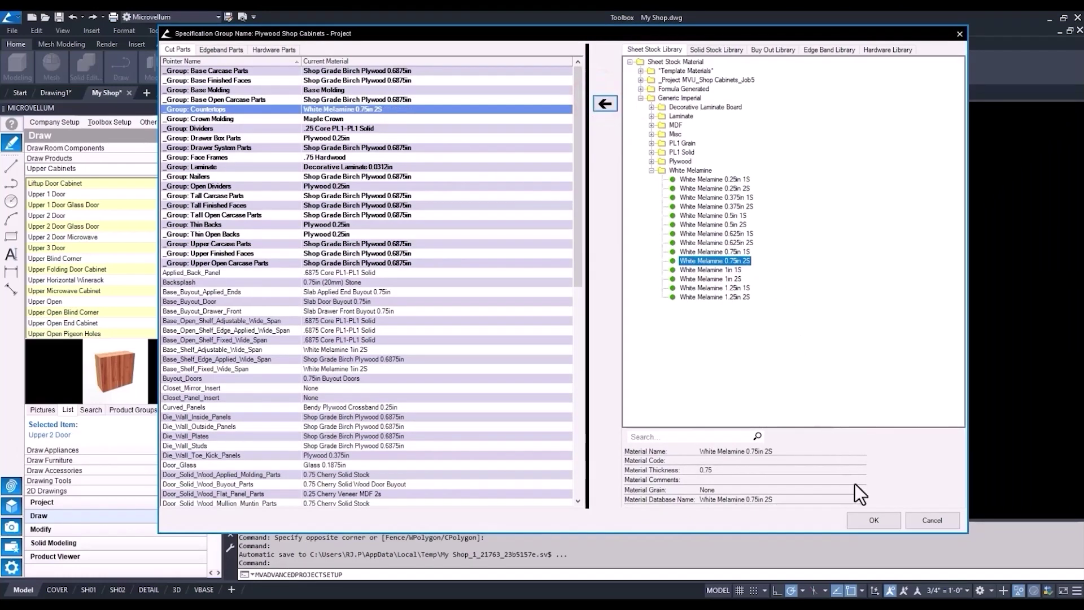
click(872, 519)
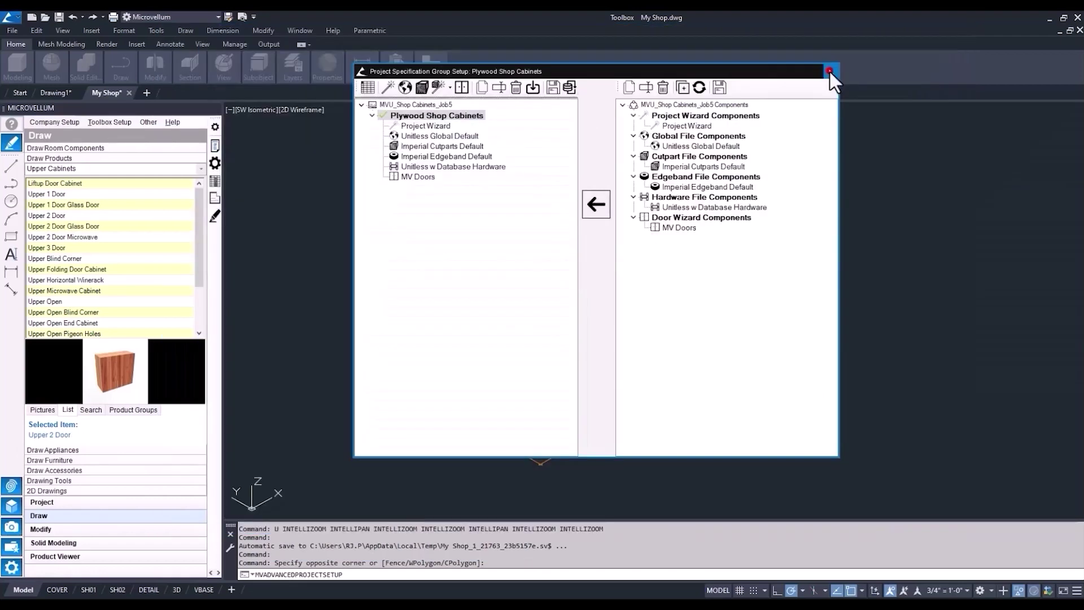
click(830, 71)
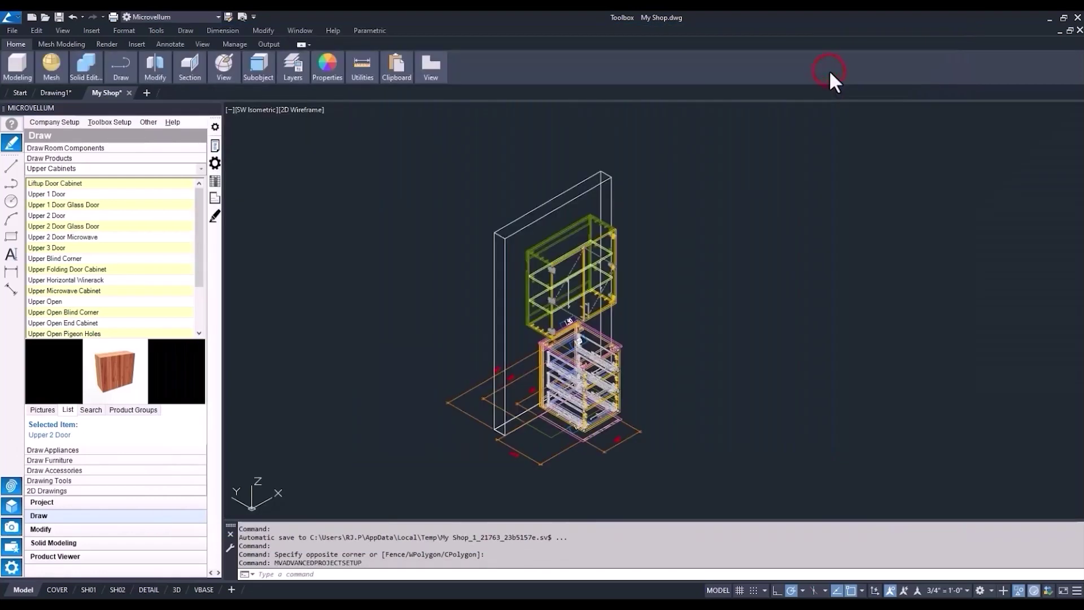
click(214, 145)
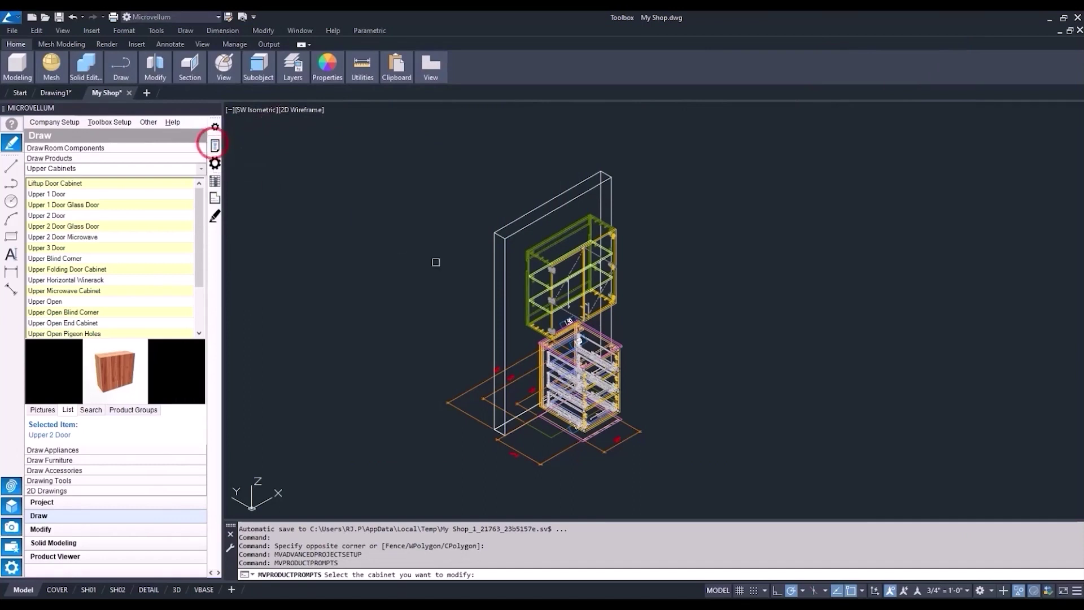
click(617, 343)
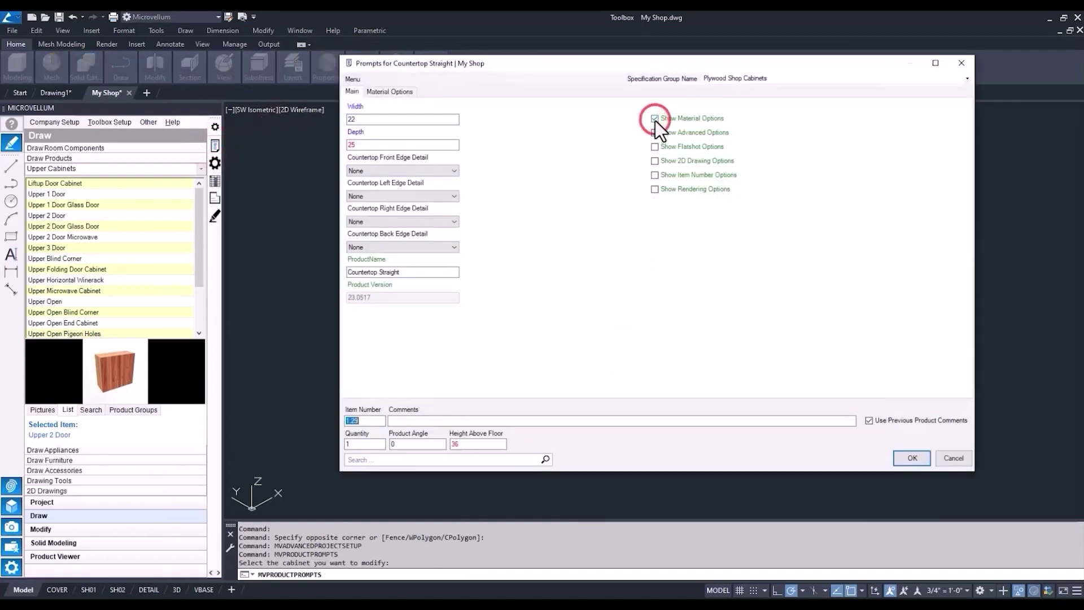
click(392, 93)
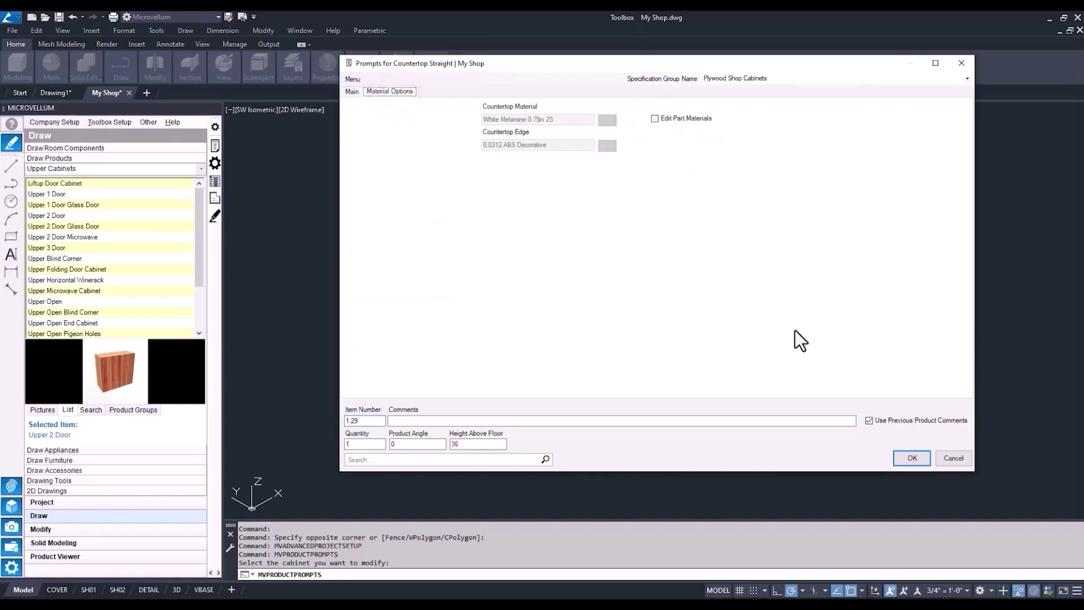
click(951, 460)
click(214, 146)
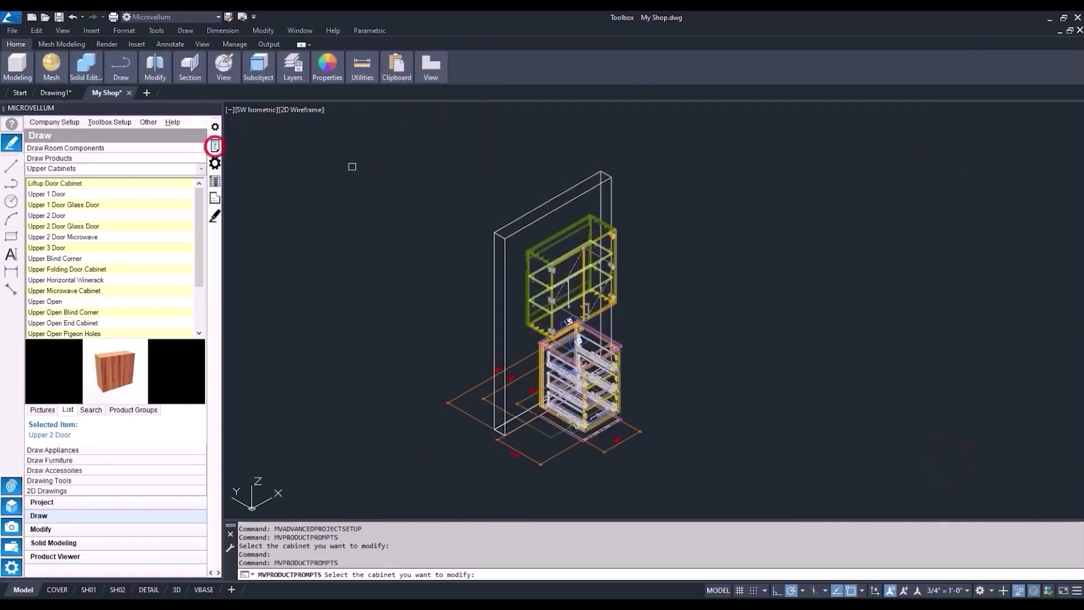
click(600, 226)
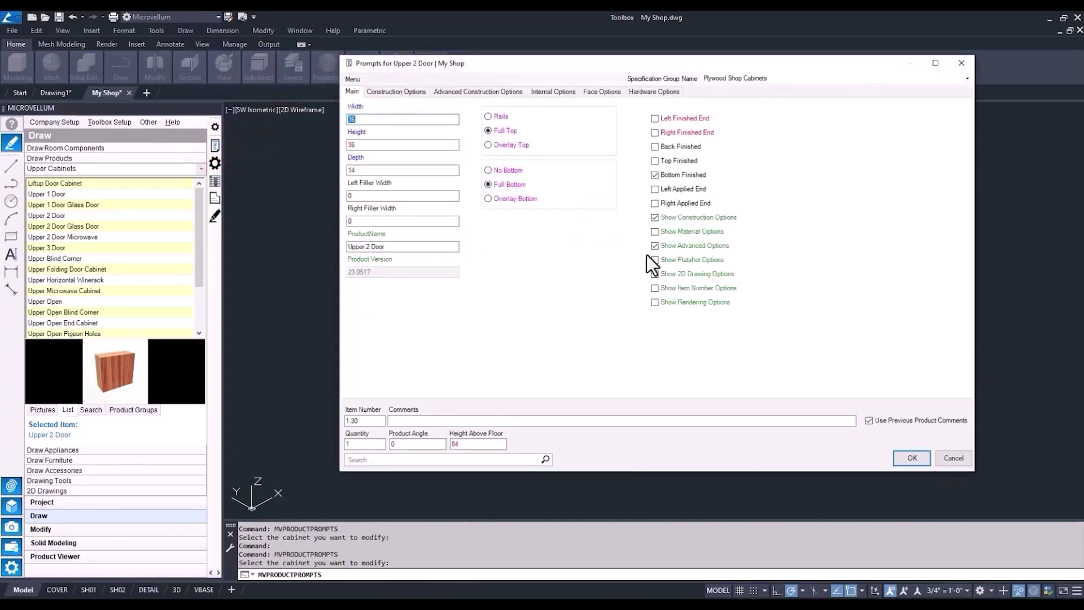
click(655, 232)
click(657, 91)
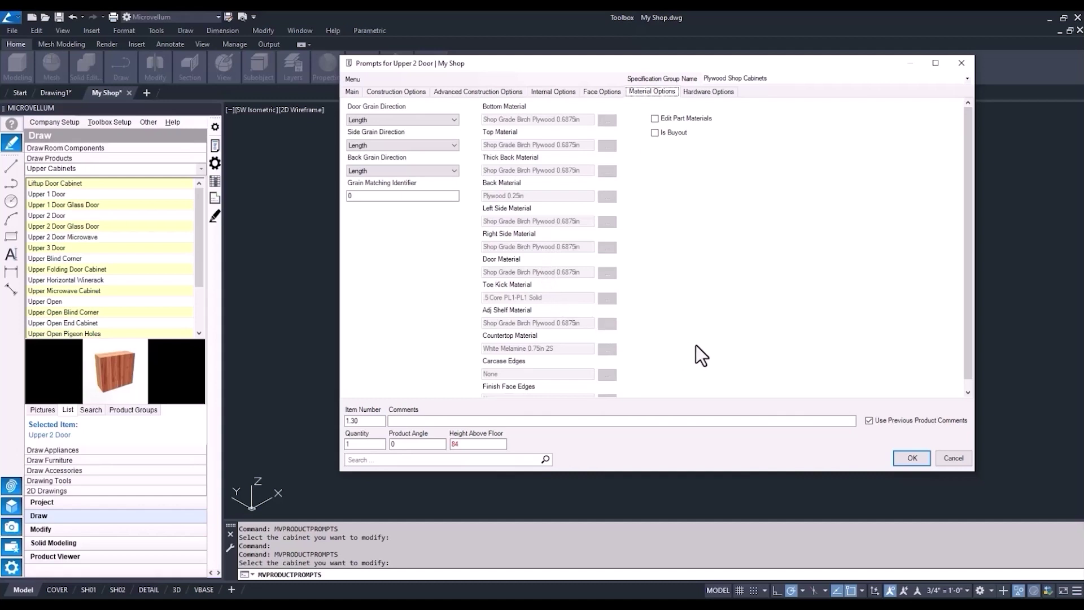
Close the Upper 2 Door cabinet prompts without changes
click(945, 456)
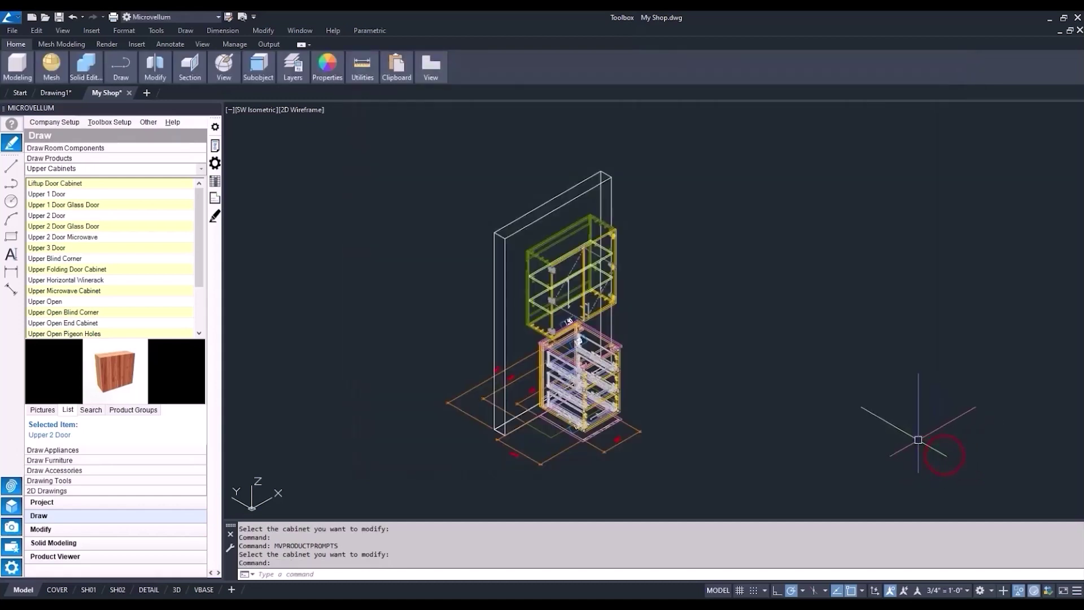